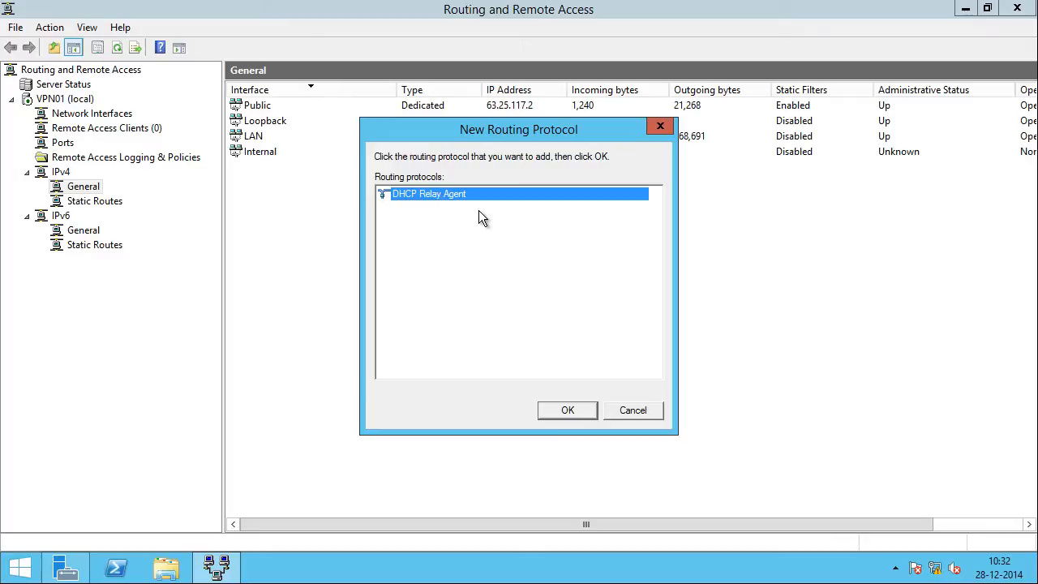
# Step: Add the DHCP Relay Agent routing protocol under IPv4 and add 192.168.10.2 to its list of server addresses
pyautogui.click(565, 412)
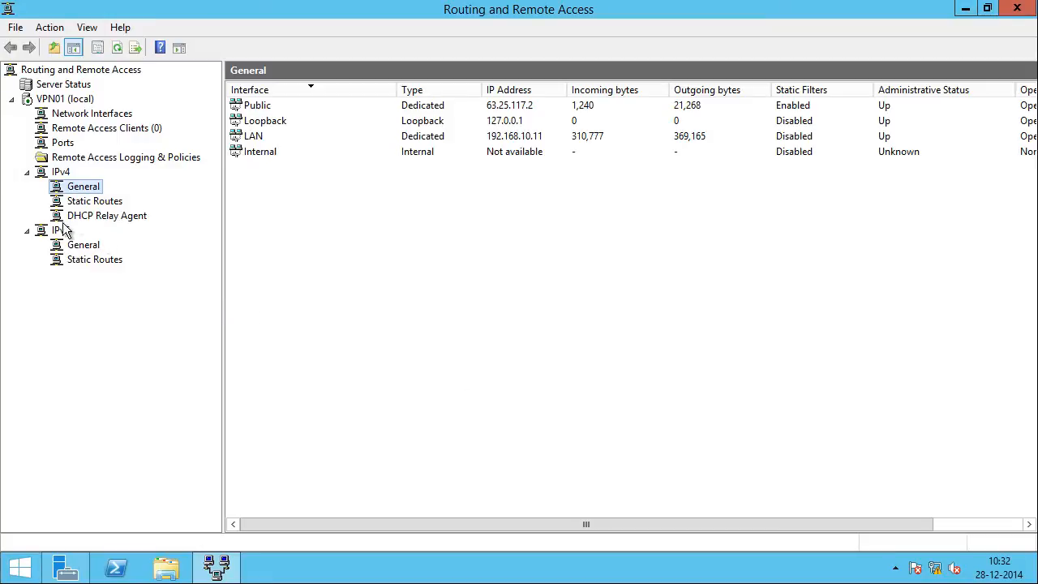
pyautogui.click(123, 214)
pyautogui.rightClick(123, 214)
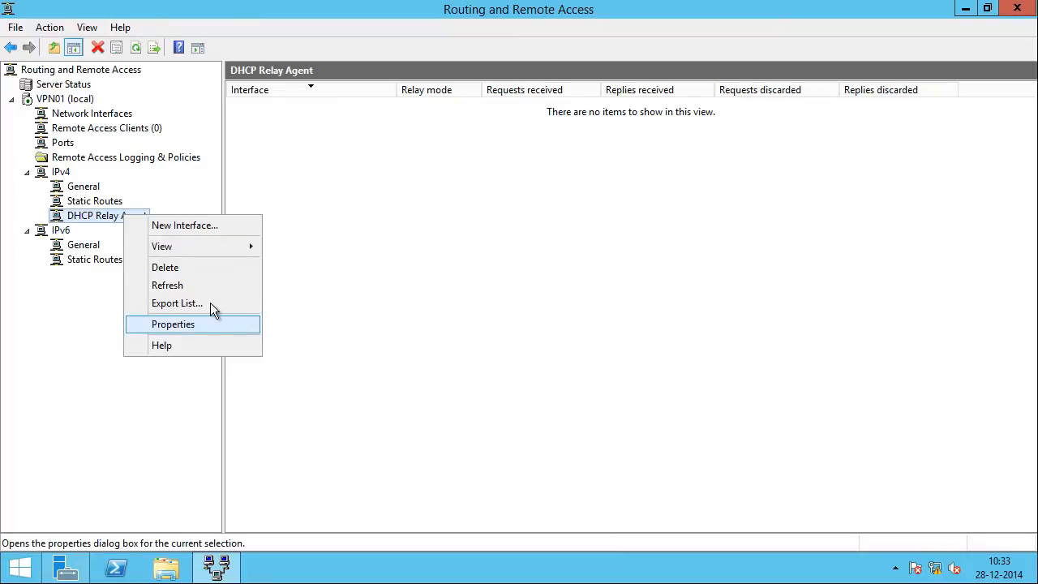
pyautogui.click(233, 324)
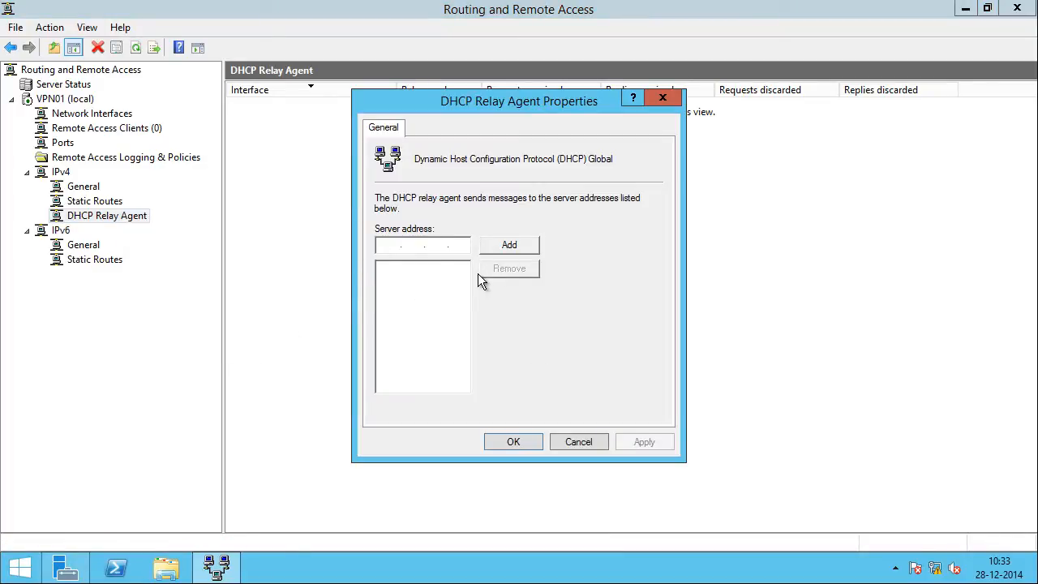
pyautogui.click(396, 248)
pyautogui.write('192.168.10.2')
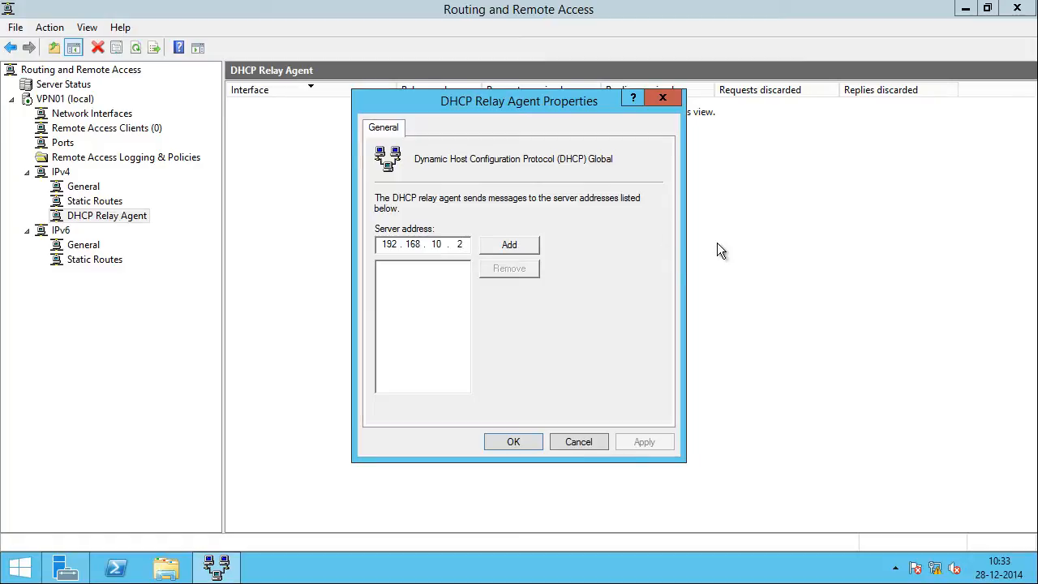
pyautogui.click(528, 248)
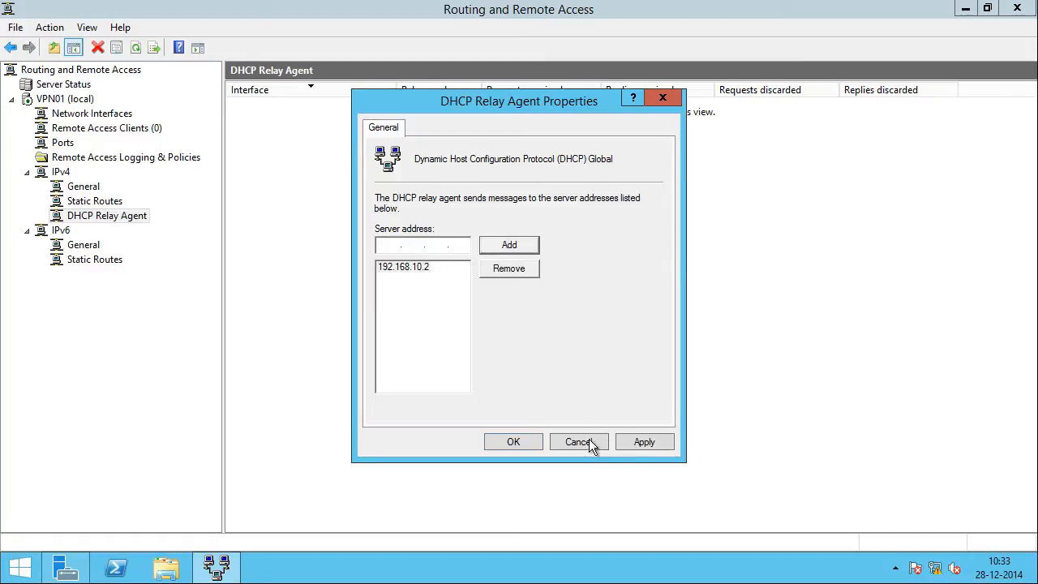
pyautogui.click(637, 443)
pyautogui.click(510, 442)
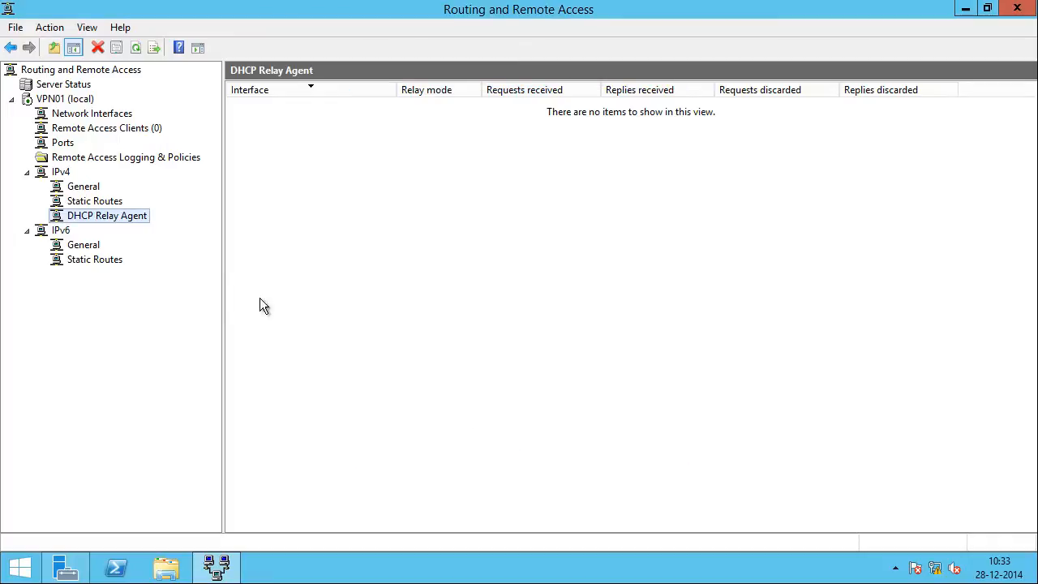
# Step: Add the Internal interface to the DHCP Relay Agent, keeping its default relay settings
pyautogui.rightClick(128, 224)
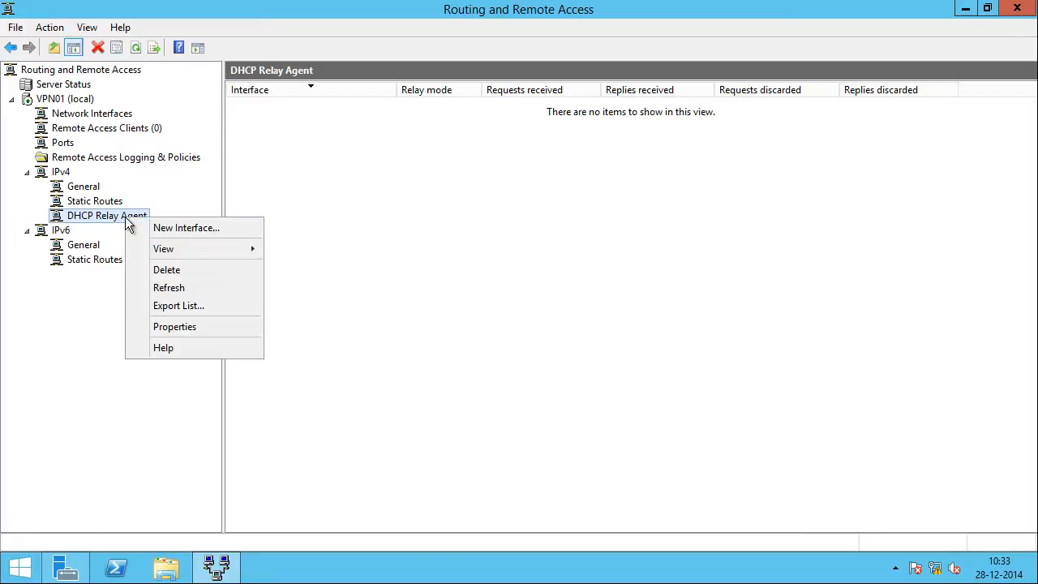
pyautogui.click(225, 229)
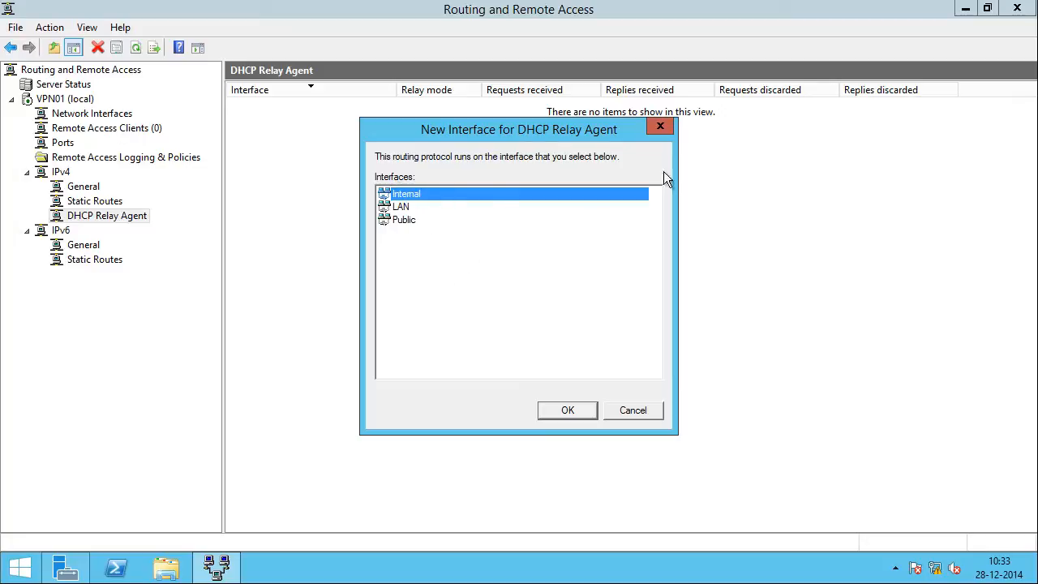
pyautogui.click(417, 208)
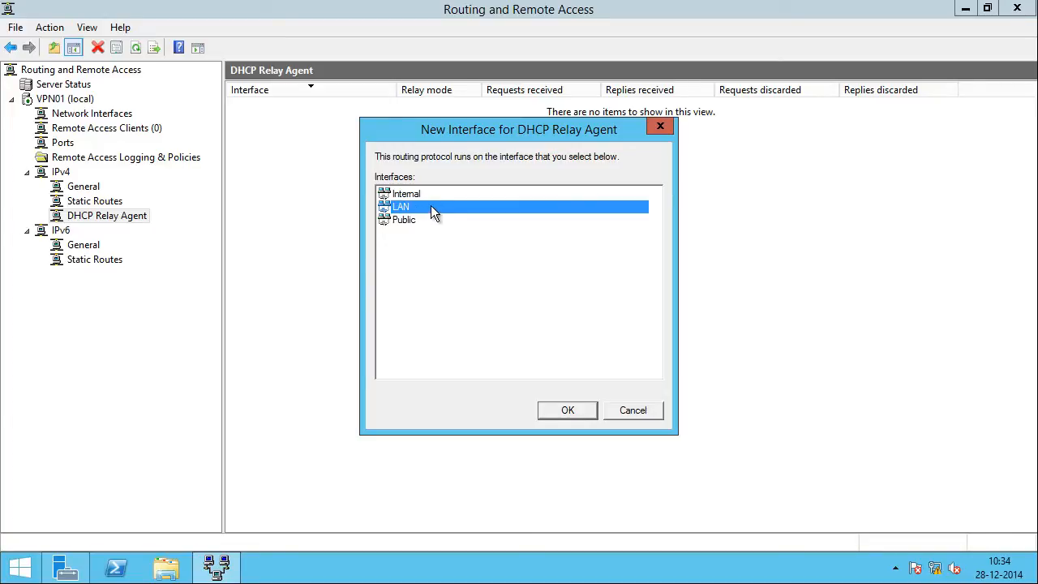
pyautogui.click(427, 197)
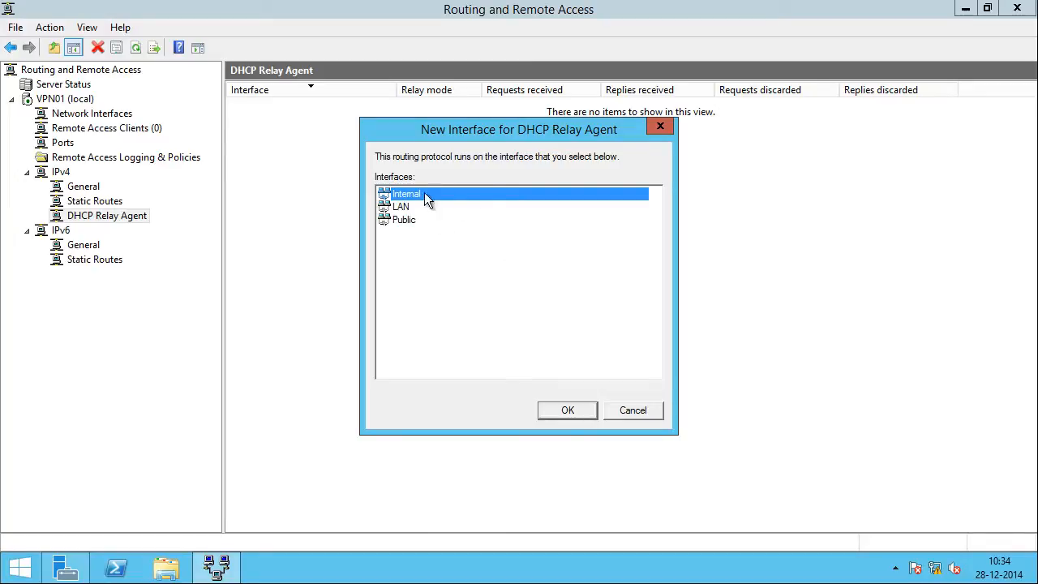
pyautogui.click(572, 411)
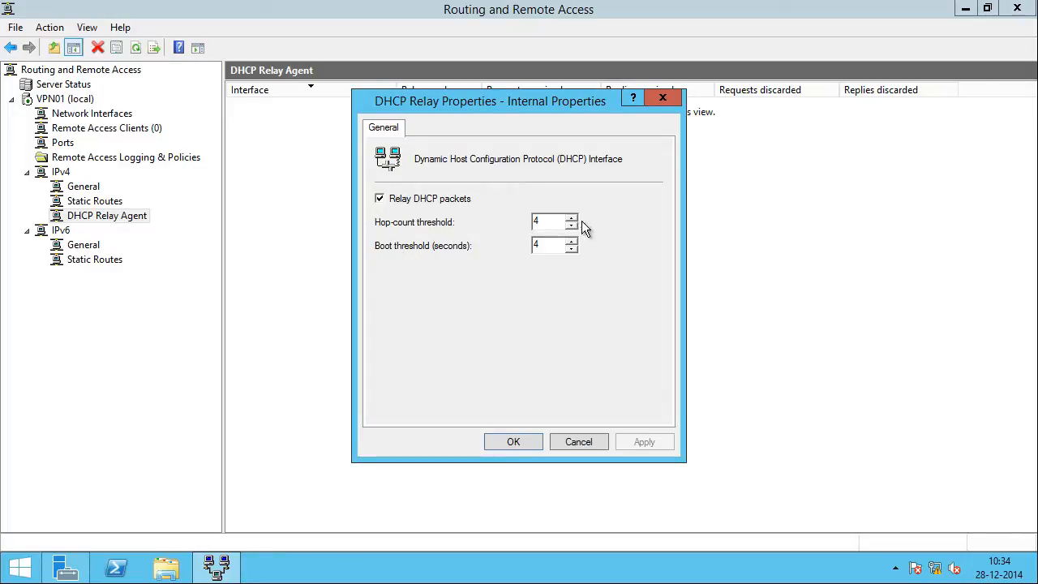
pyautogui.click(524, 441)
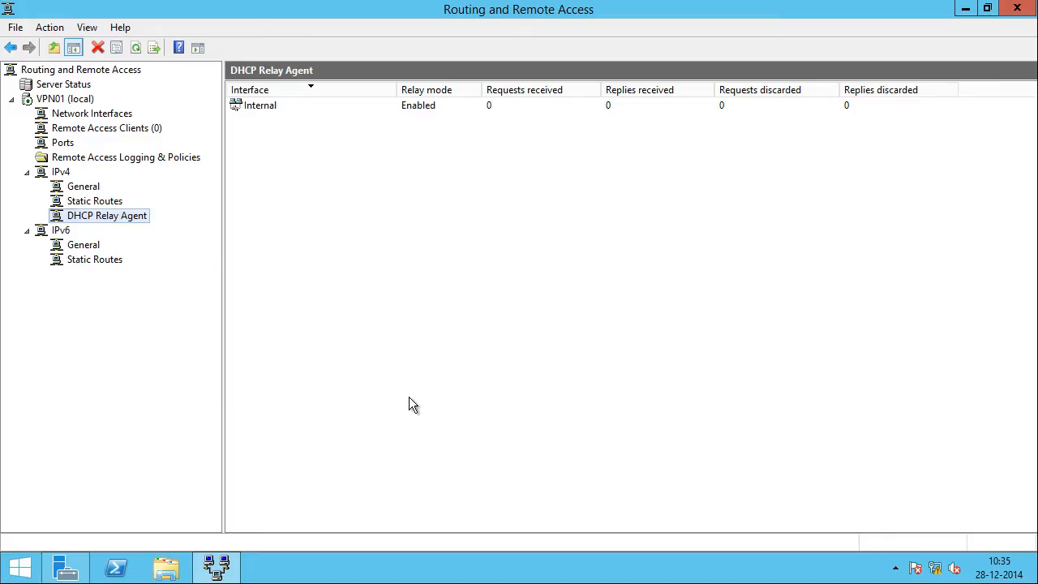
pyautogui.click(306, 470)
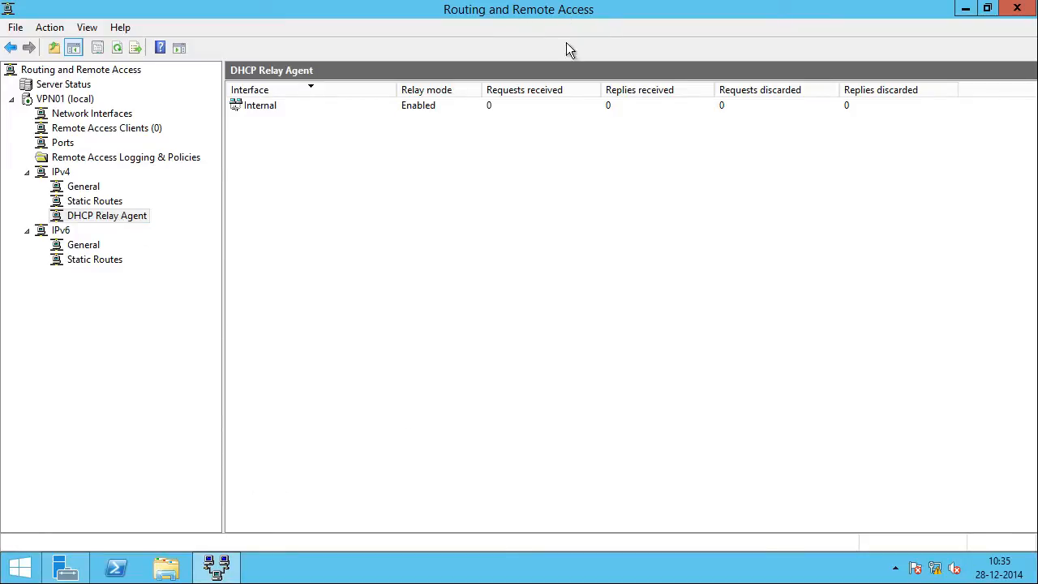
# Step: Launch NPS from Remote Access Logging & Policies and show the existing network policies
pyautogui.click(161, 158)
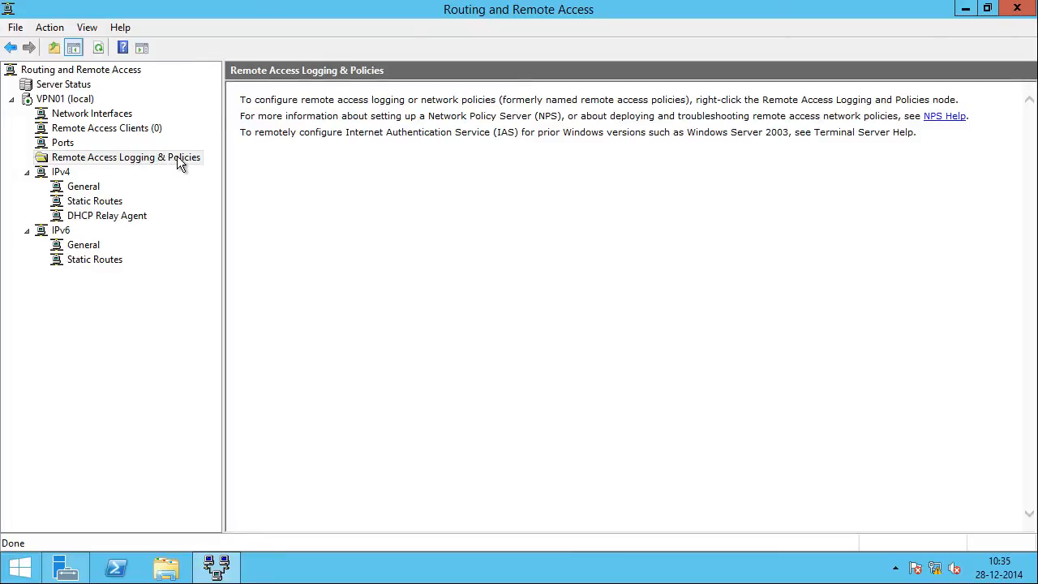
pyautogui.rightClick(184, 162)
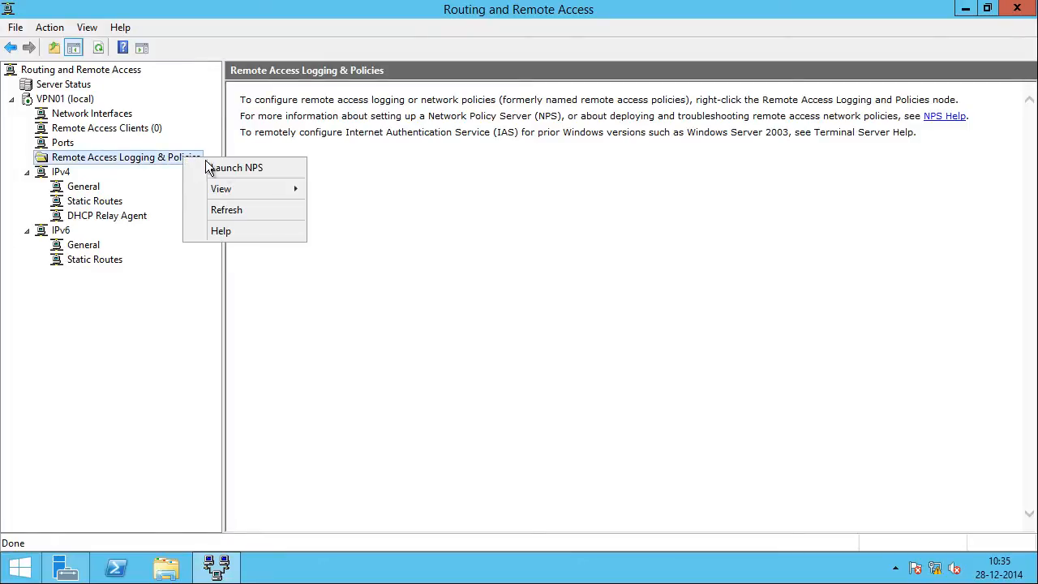
pyautogui.click(290, 168)
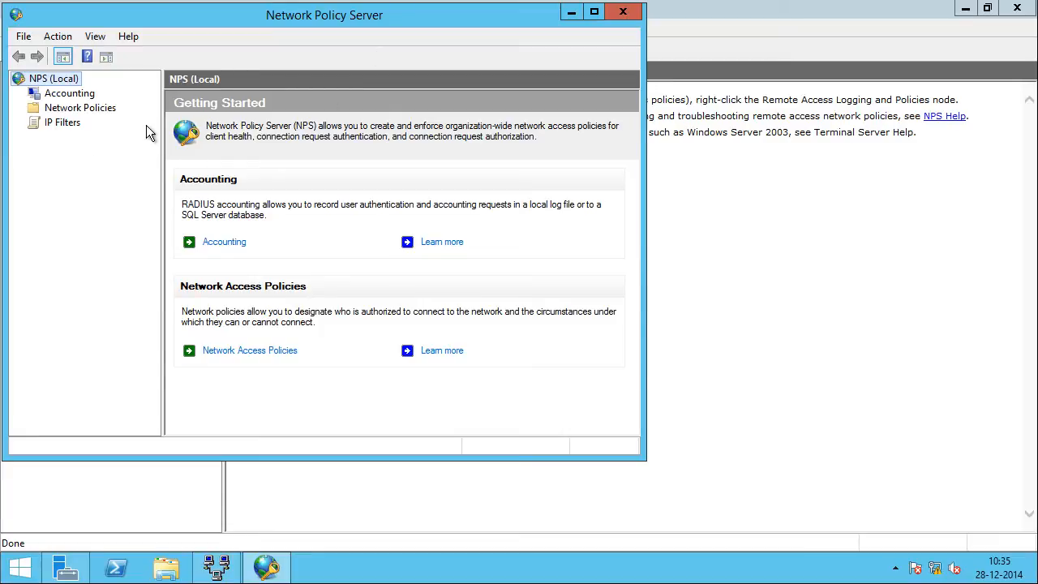
pyautogui.click(80, 108)
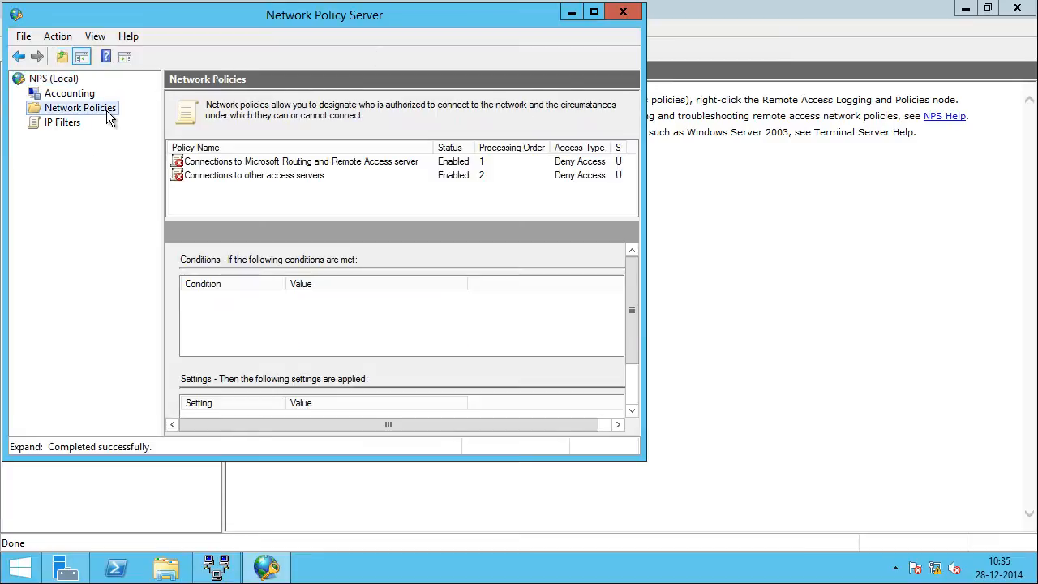
pyautogui.click(246, 169)
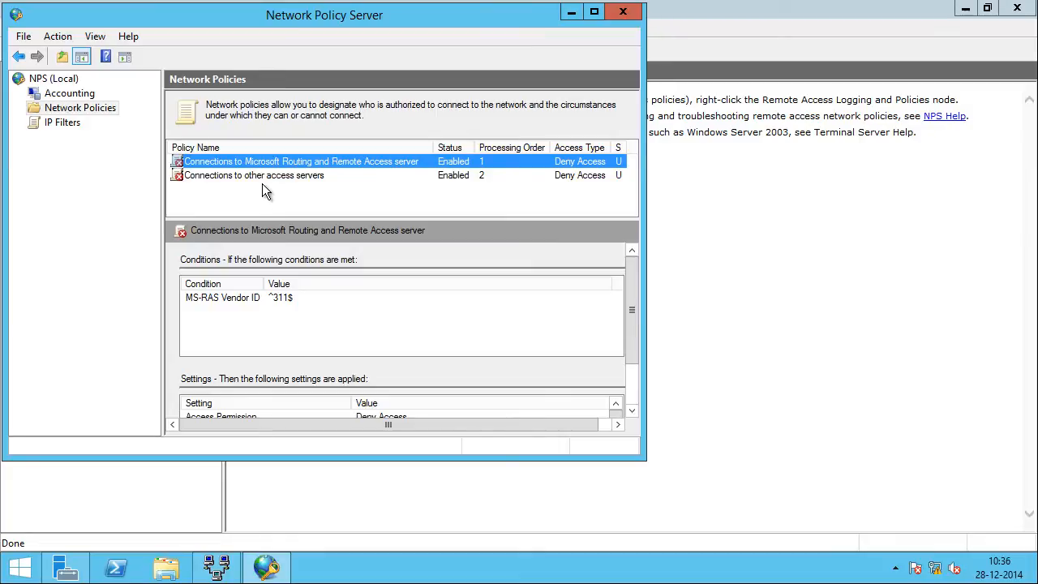
pyautogui.click(252, 206)
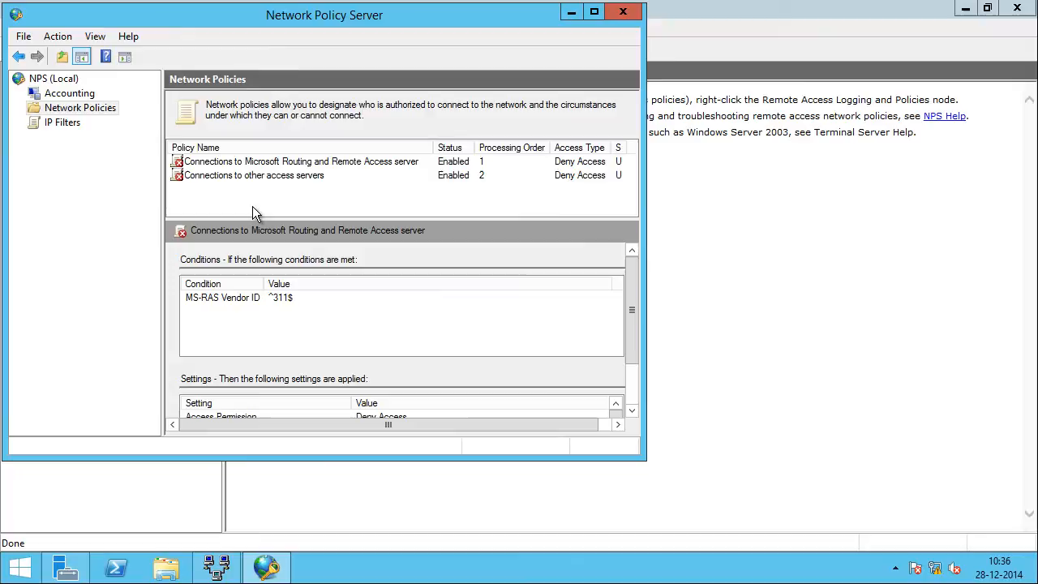
# Step: Start a new network policy named "Allow VPN clients to connecto Remote Access Server"
pyautogui.rightClick(96, 112)
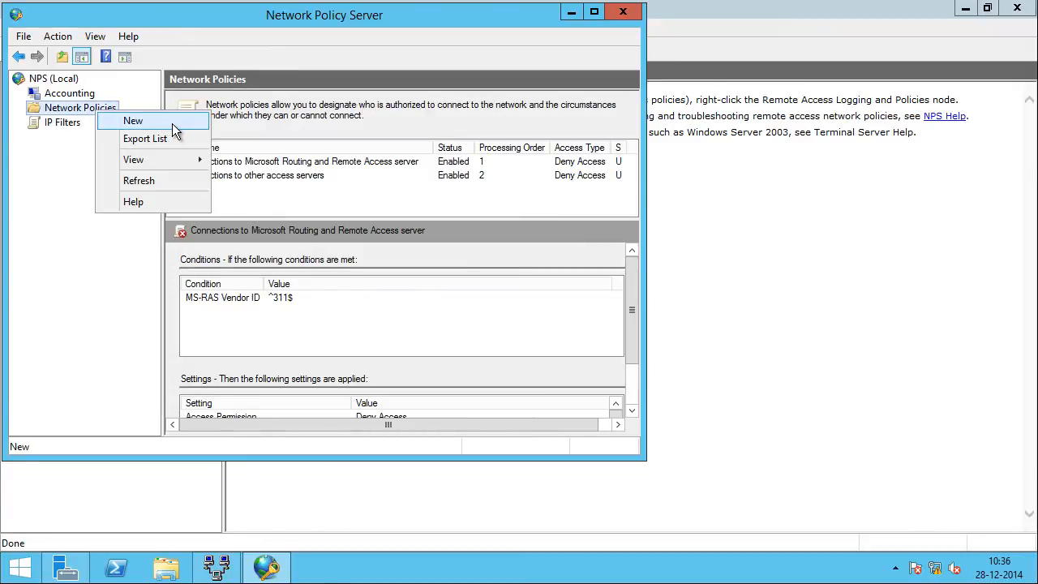
pyautogui.click(172, 123)
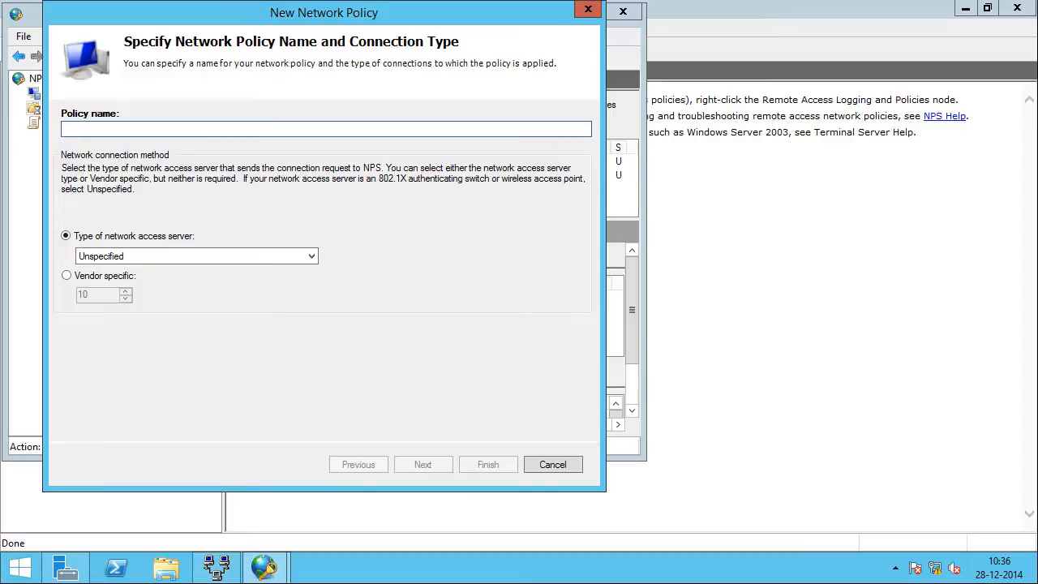
pyautogui.click(139, 129)
pyautogui.write('Allow VPN t')
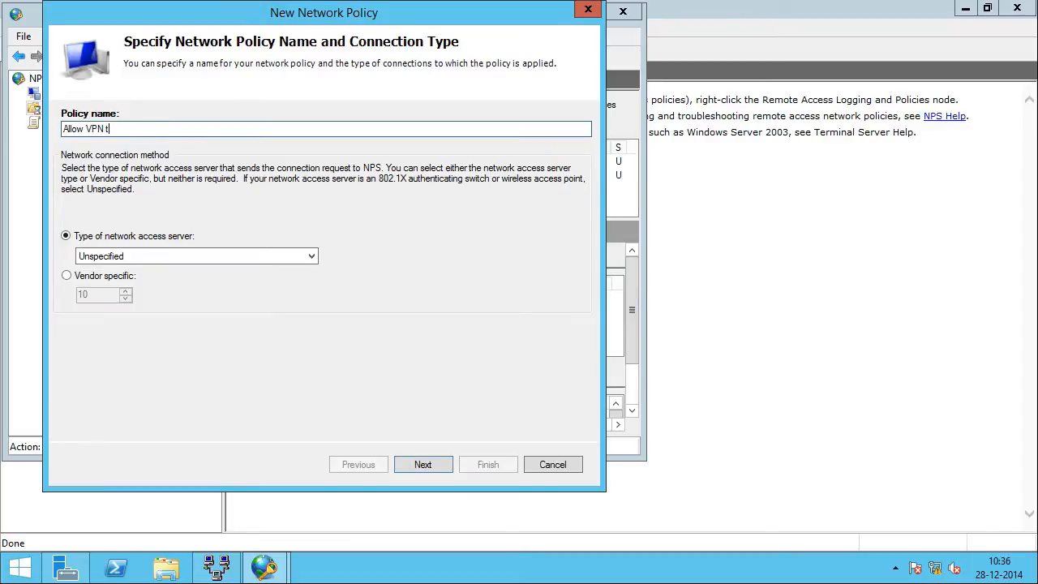
pyautogui.write('o')
pyautogui.press('BackSpace')
pyautogui.press('BackSpace')
pyautogui.write('clients to connecto Re')
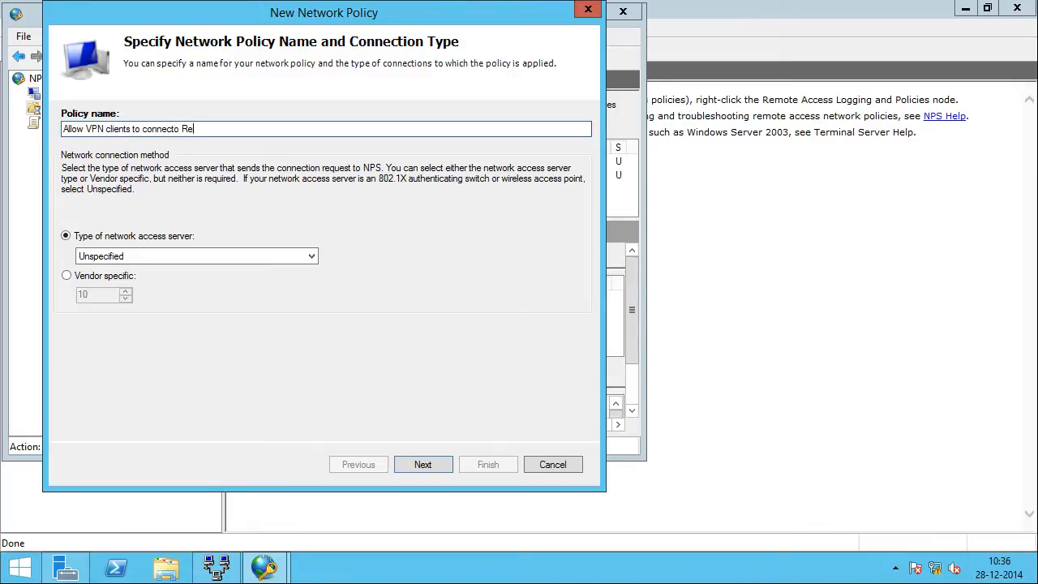
pyautogui.write('mote Access Server')
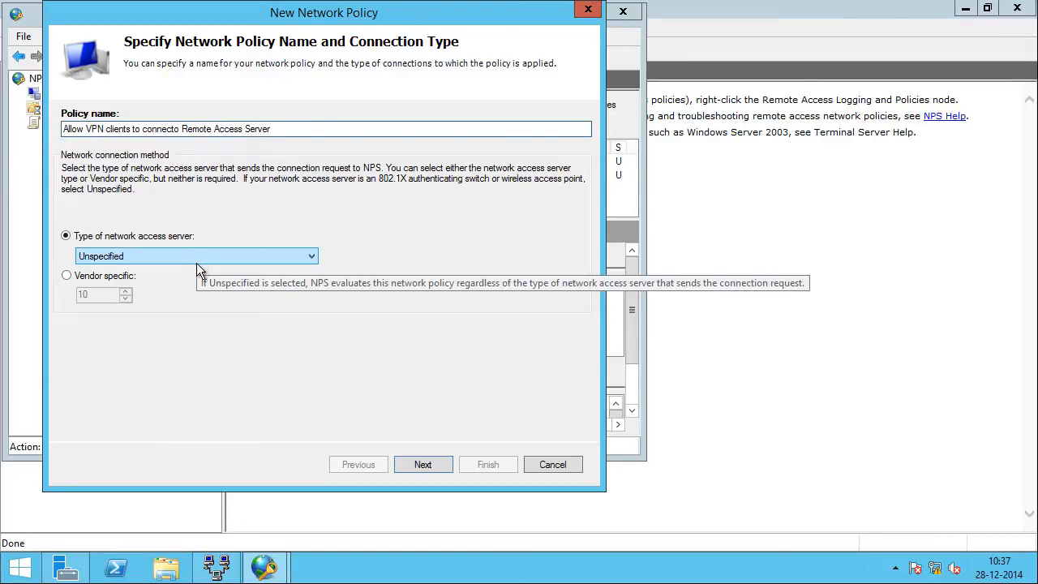
# Step: Set the policy's type of network access server to Remote Access Server(VPN-Dial up) and proceed to the conditions
pyautogui.click(243, 259)
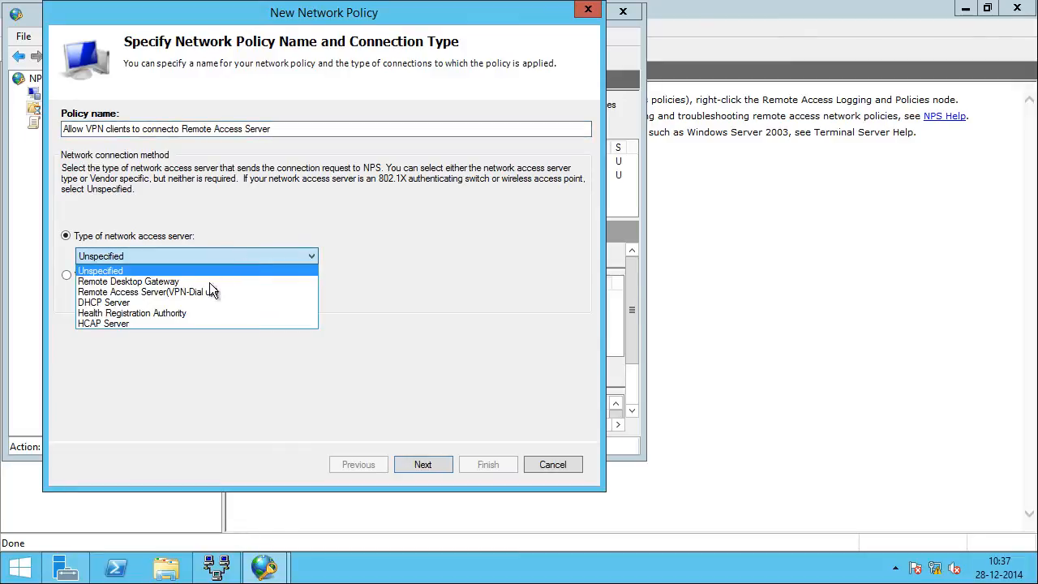
pyautogui.click(275, 294)
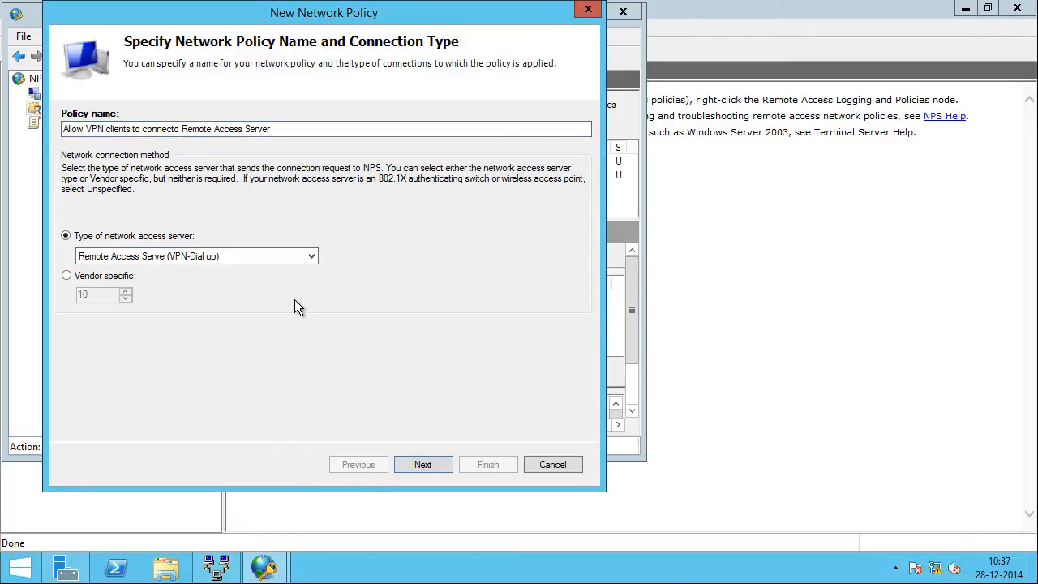
pyautogui.click(446, 467)
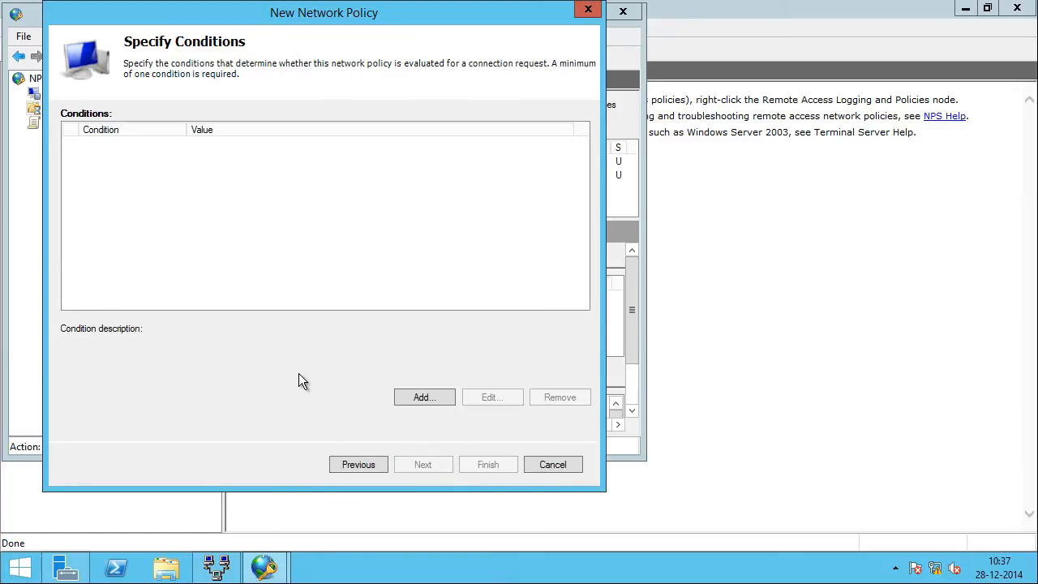
# Step: Examine the full list of available conditions for the network policy, from group membership to the RADIUS client and NAS properties
pyautogui.click(420, 399)
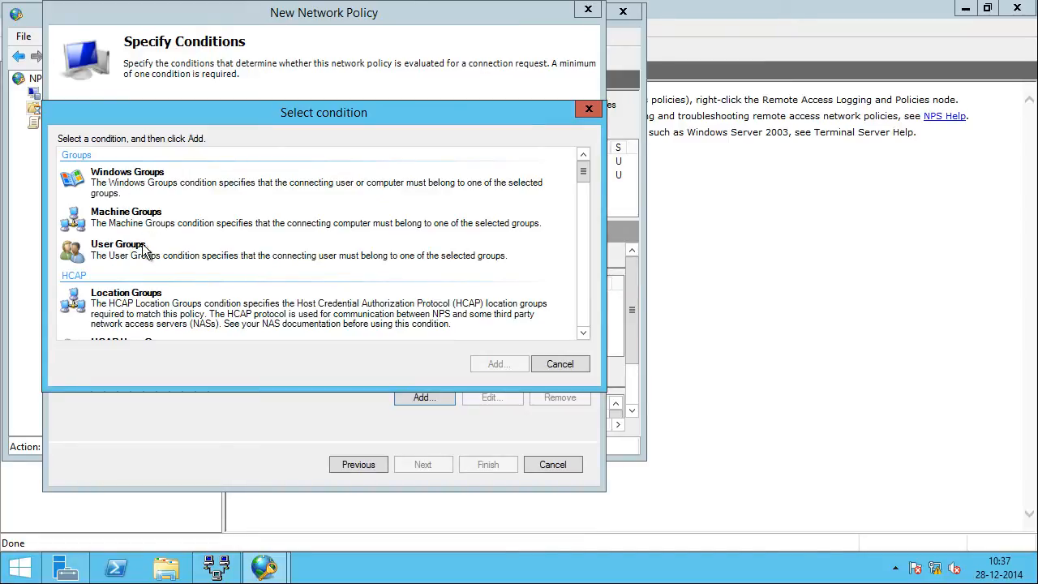
pyautogui.click(583, 334)
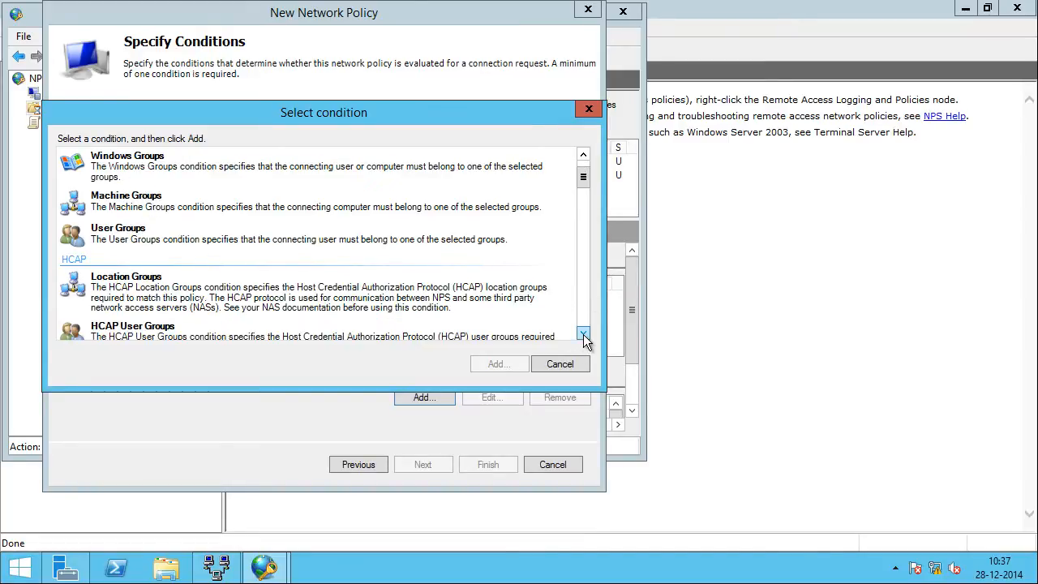
pyautogui.click(583, 333)
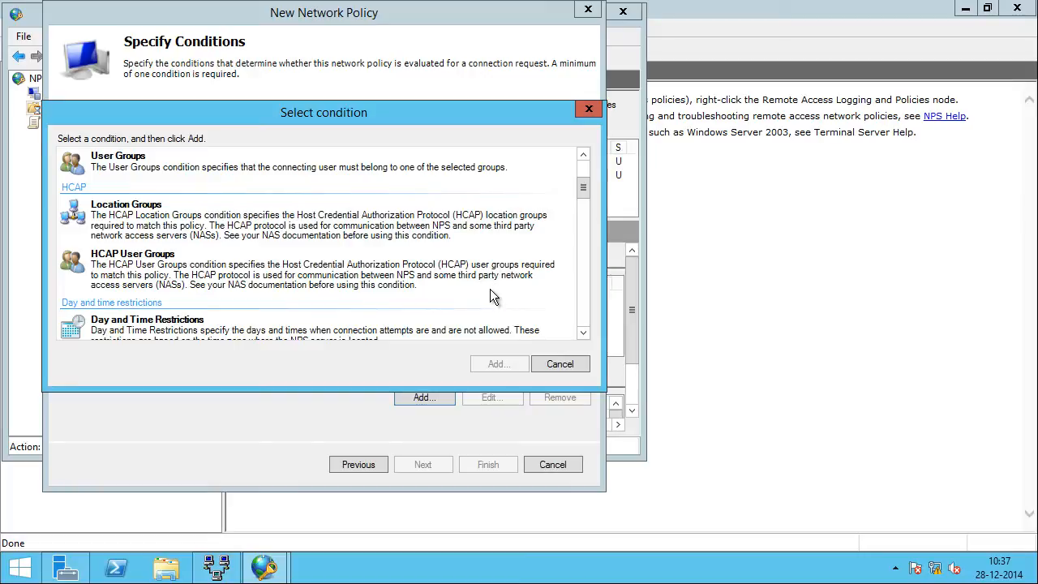
pyautogui.click(583, 333)
pyautogui.click(583, 333)
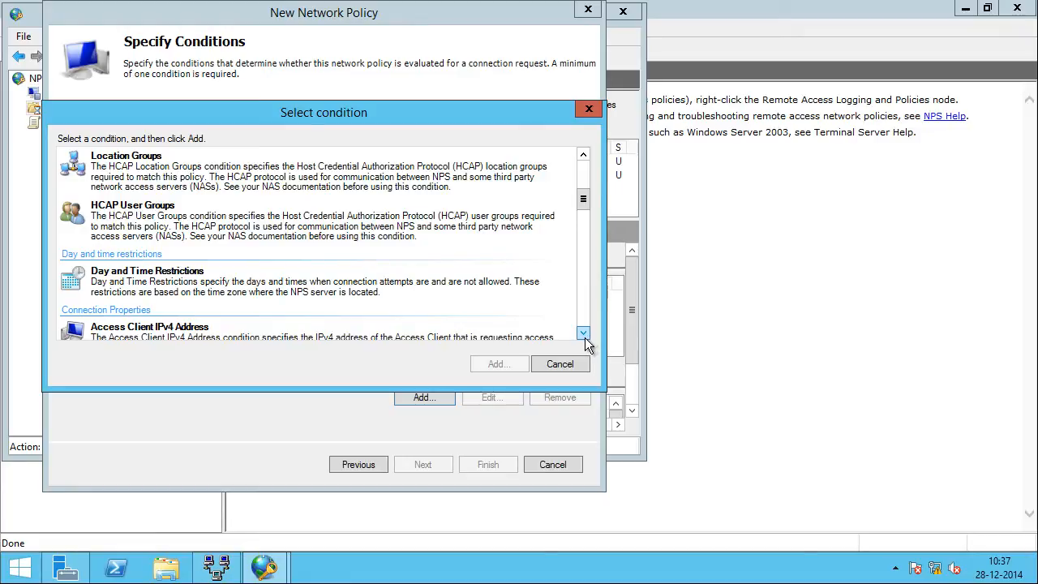
pyautogui.click(584, 336)
pyautogui.click(585, 336)
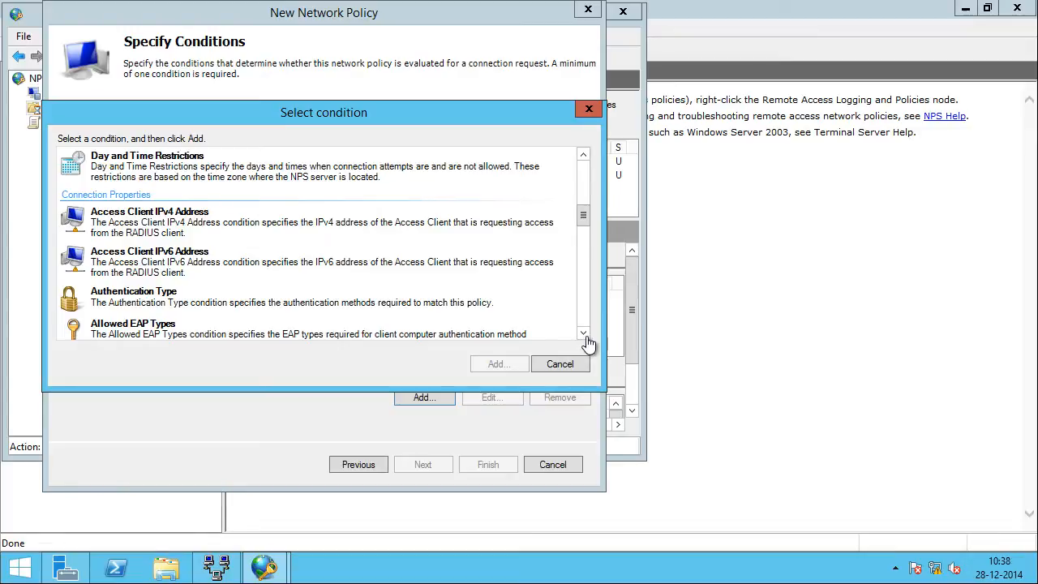
pyautogui.click(583, 333)
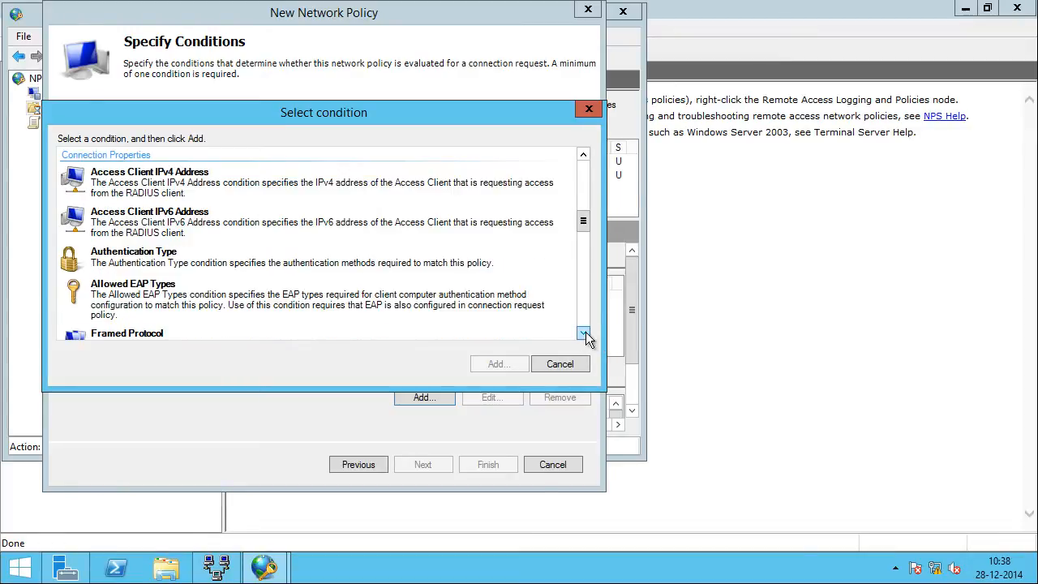
pyautogui.scroll(-3, 586, 334)
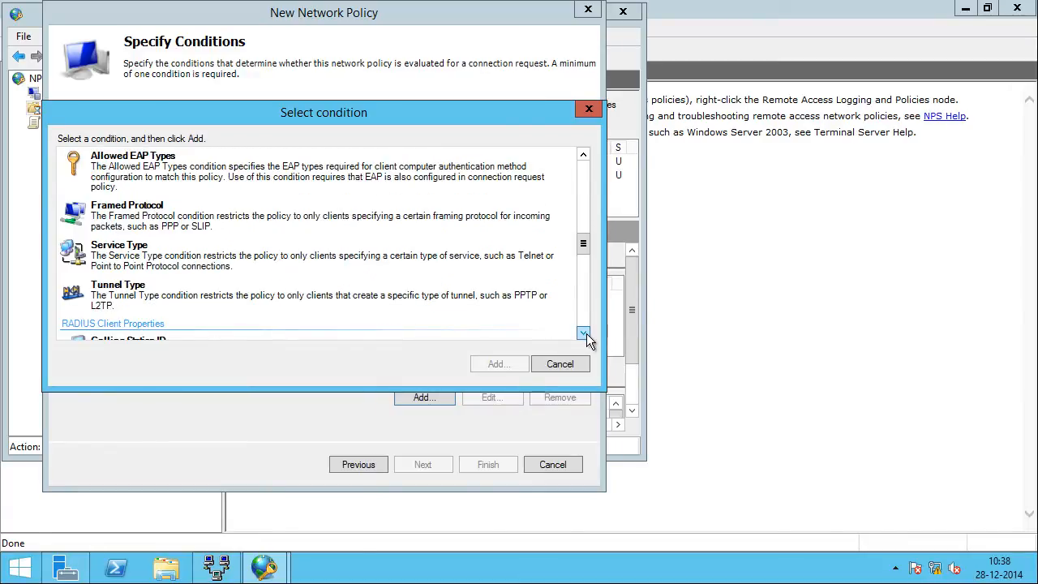
pyautogui.scroll(-3, 589, 333)
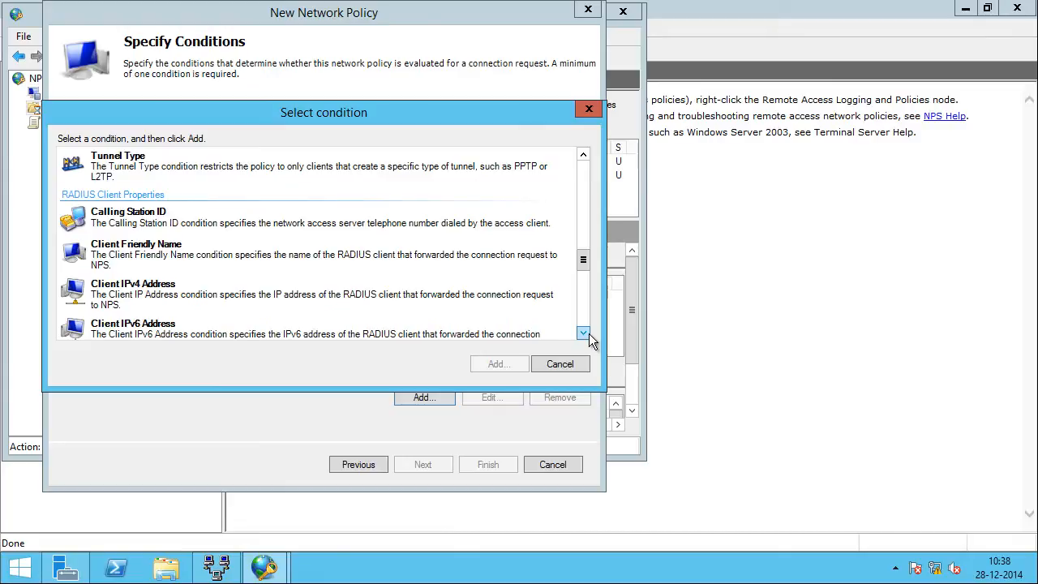
pyautogui.scroll(-5, 589, 334)
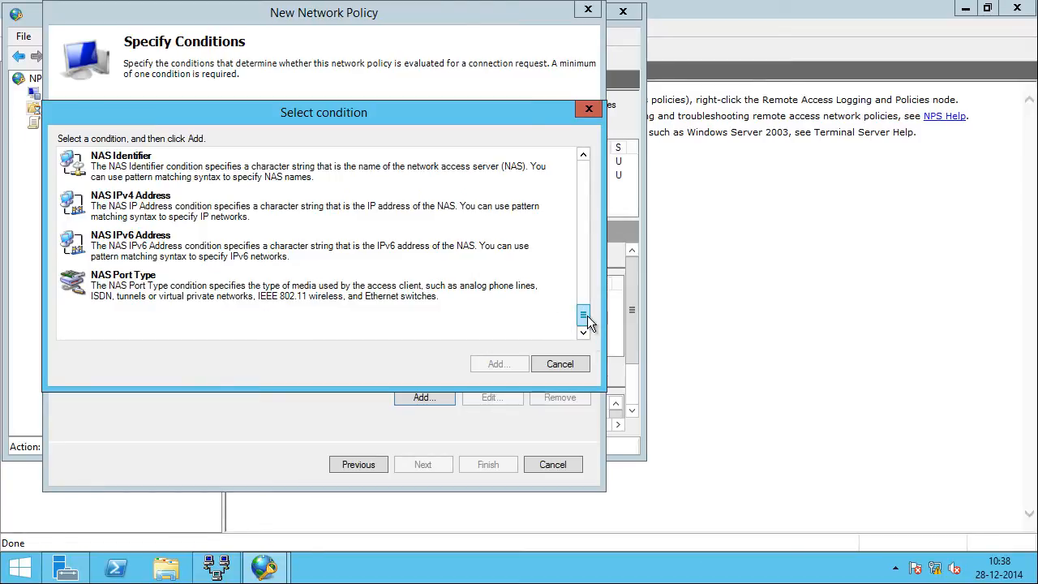
pyautogui.moveTo(589, 323); pyautogui.dragTo(586, 162)
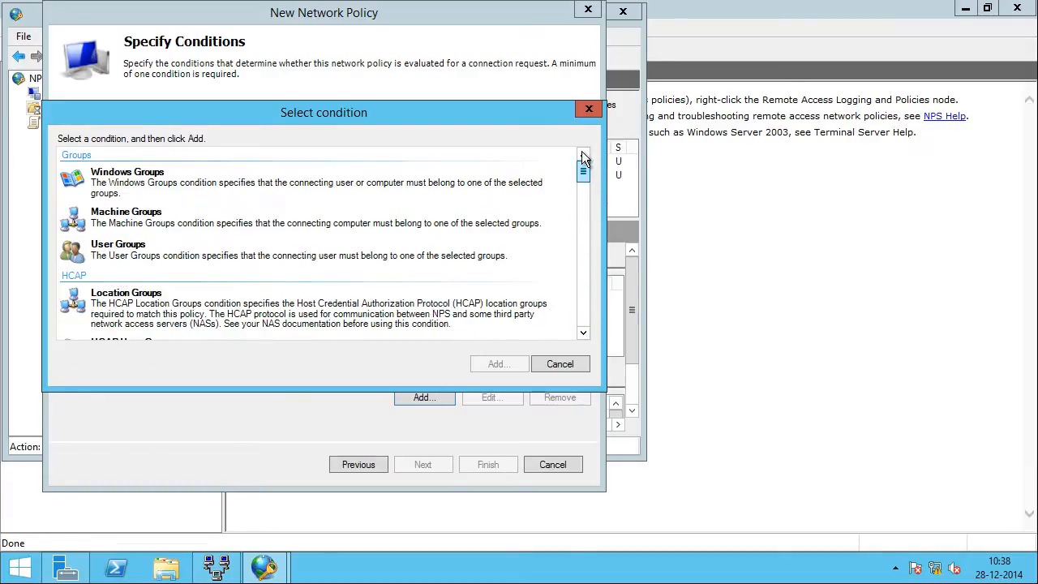
# Step: Add a User Groups condition for the VPN Users group from contoso.local and proceed to the access permission settings
pyautogui.click(159, 254)
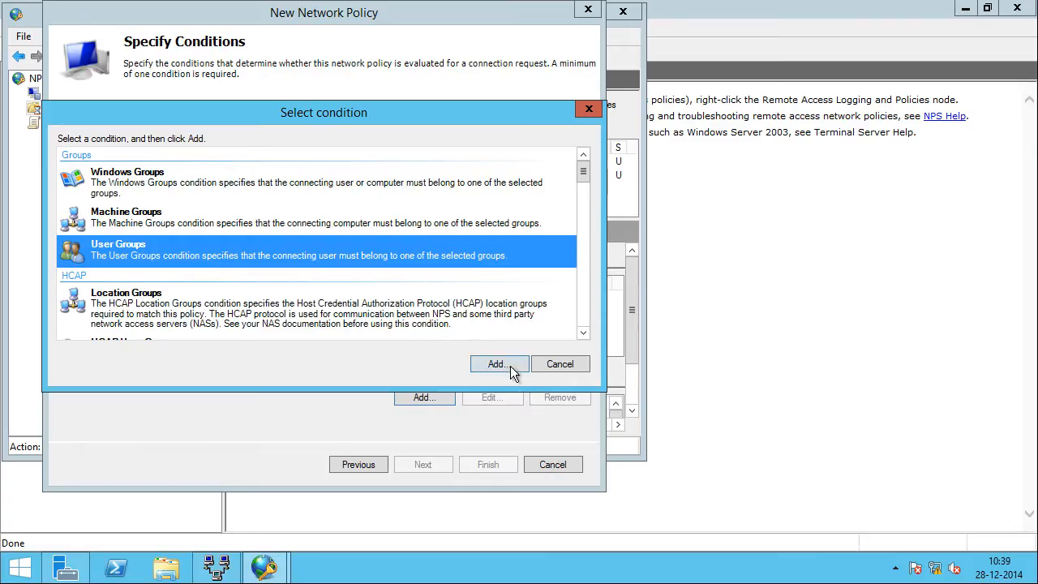
pyautogui.click(497, 365)
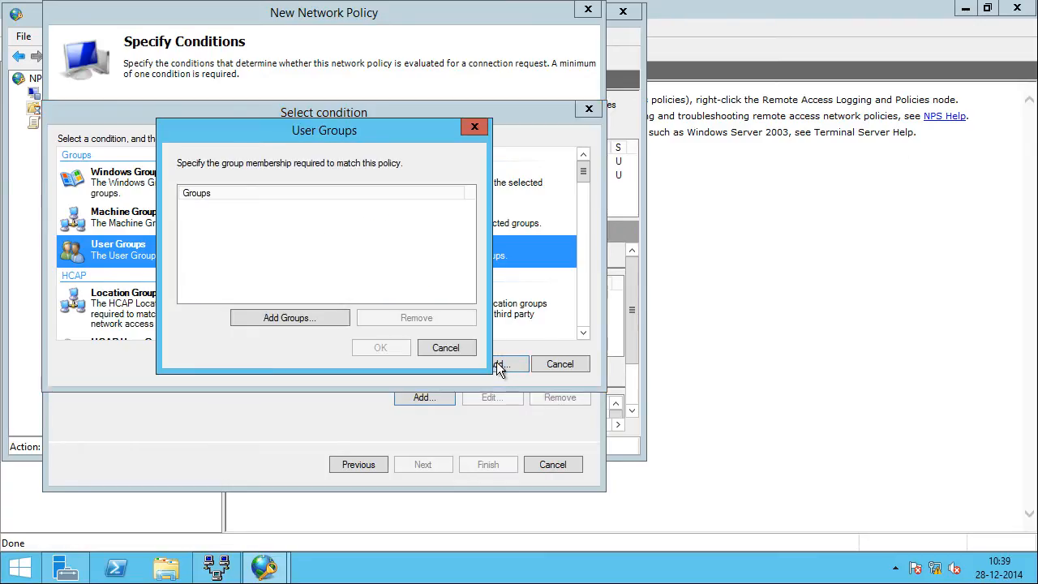
pyautogui.click(307, 320)
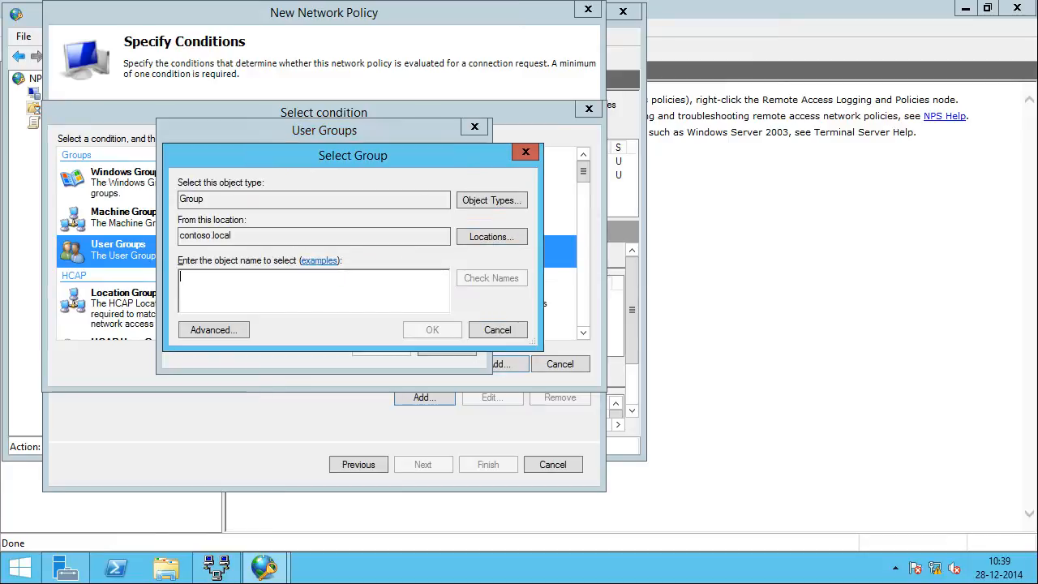
pyautogui.write('VPN Us')
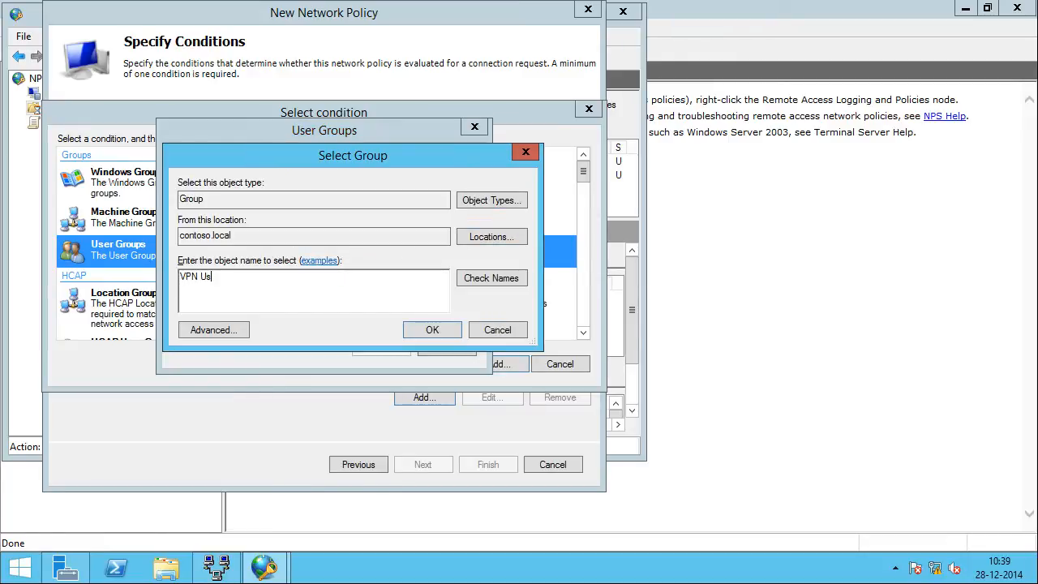
pyautogui.write('ers')
pyautogui.click(488, 282)
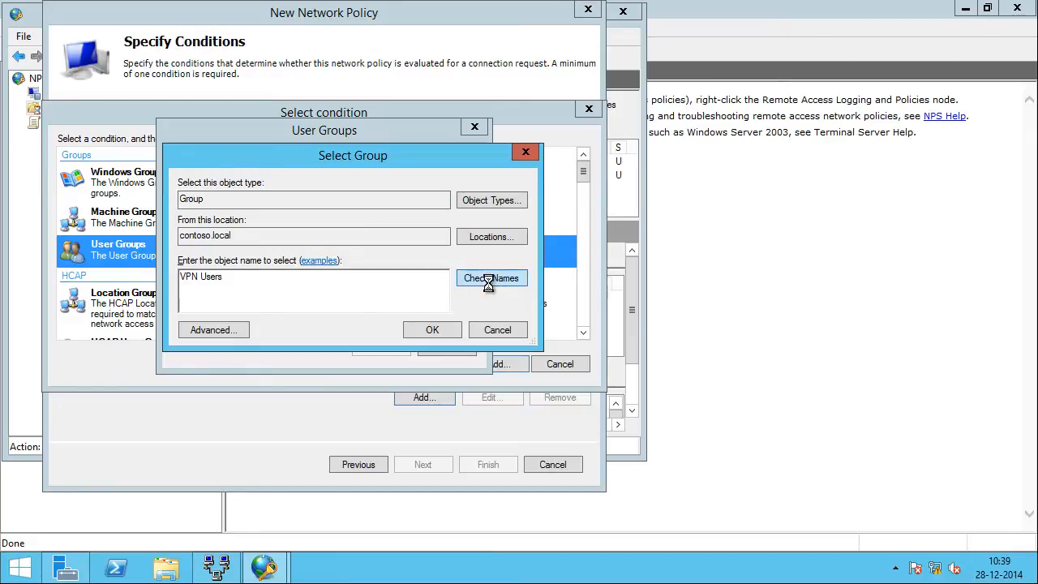
pyautogui.click(431, 330)
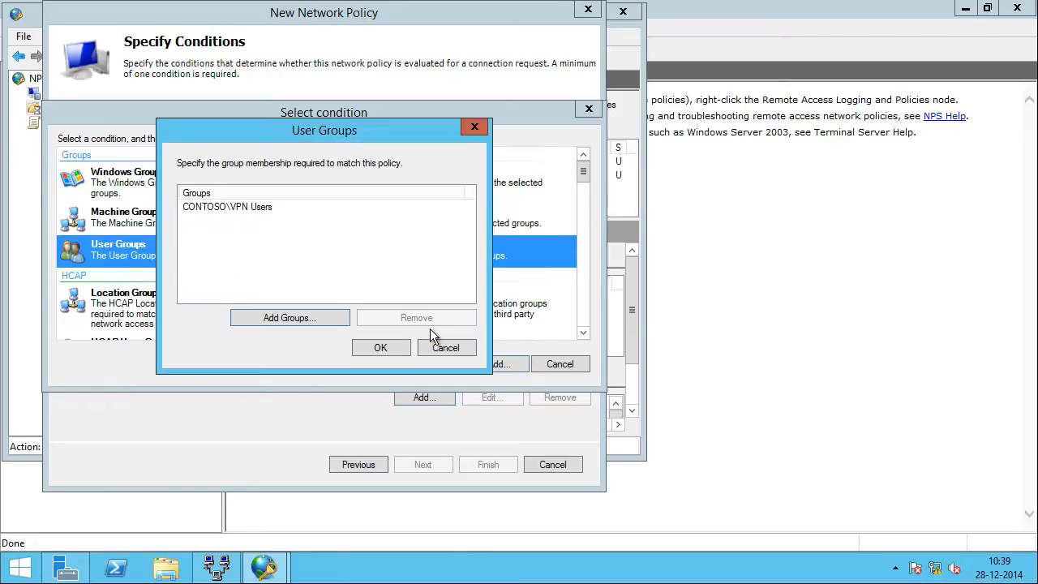
pyautogui.click(388, 347)
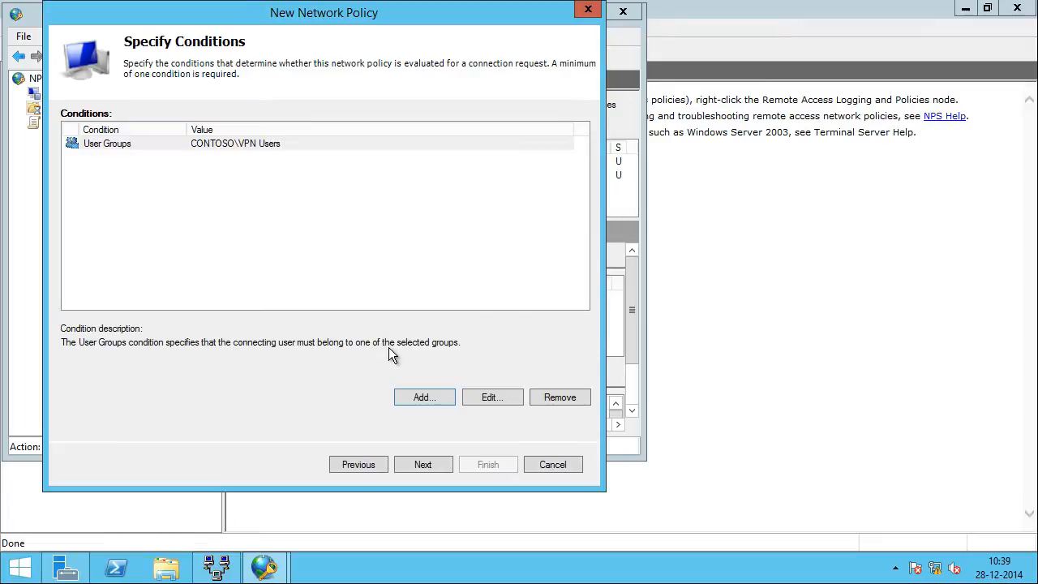
pyautogui.click(429, 462)
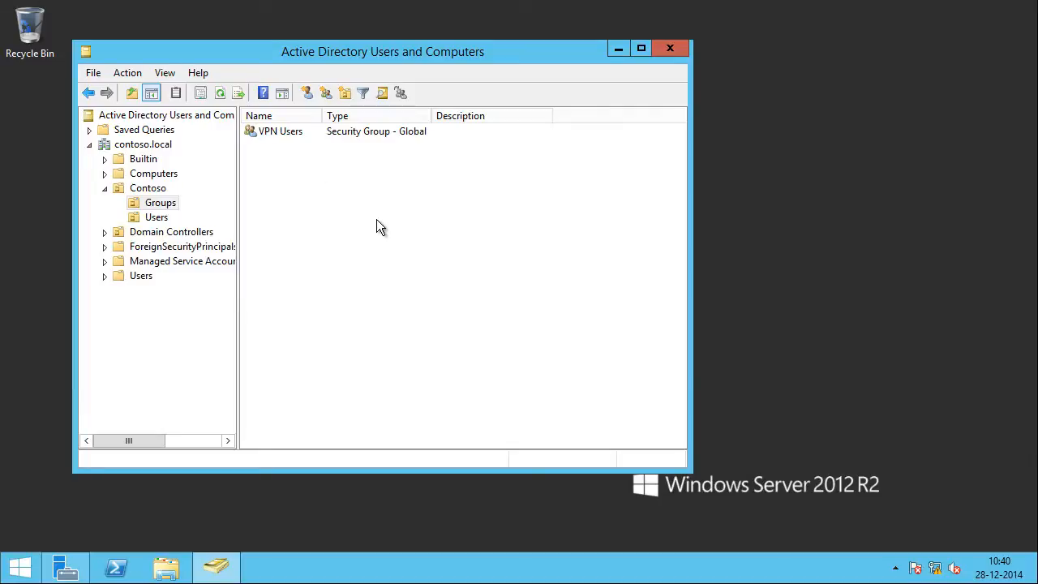
# Step: Review User 01's dial-in settings in Active Directory Users and Computers, and let User Dial-in properties determine access in the network policy
pyautogui.press('Down')
pyautogui.doubleClick(267, 132)
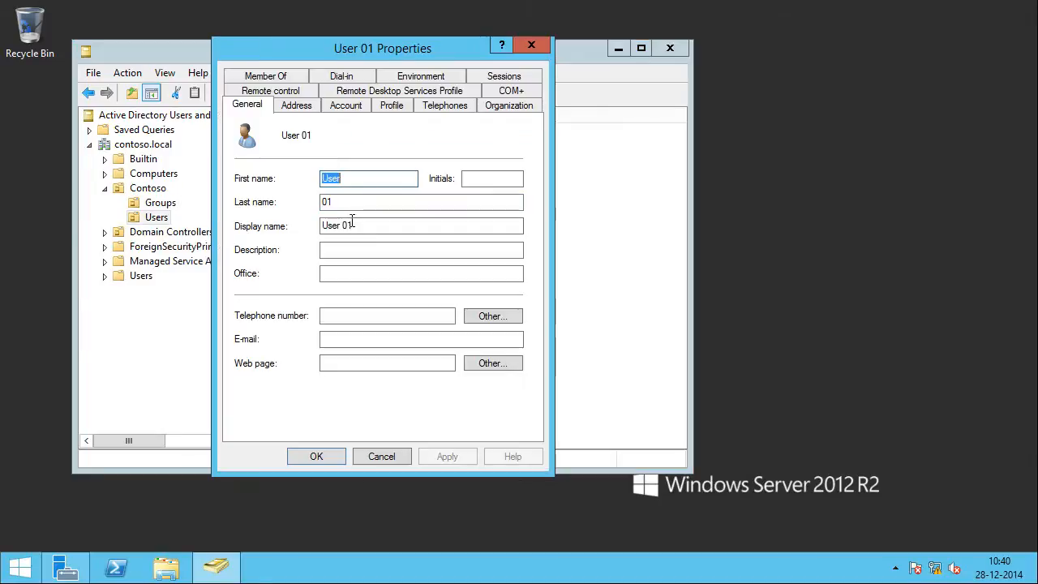
pyautogui.click(344, 78)
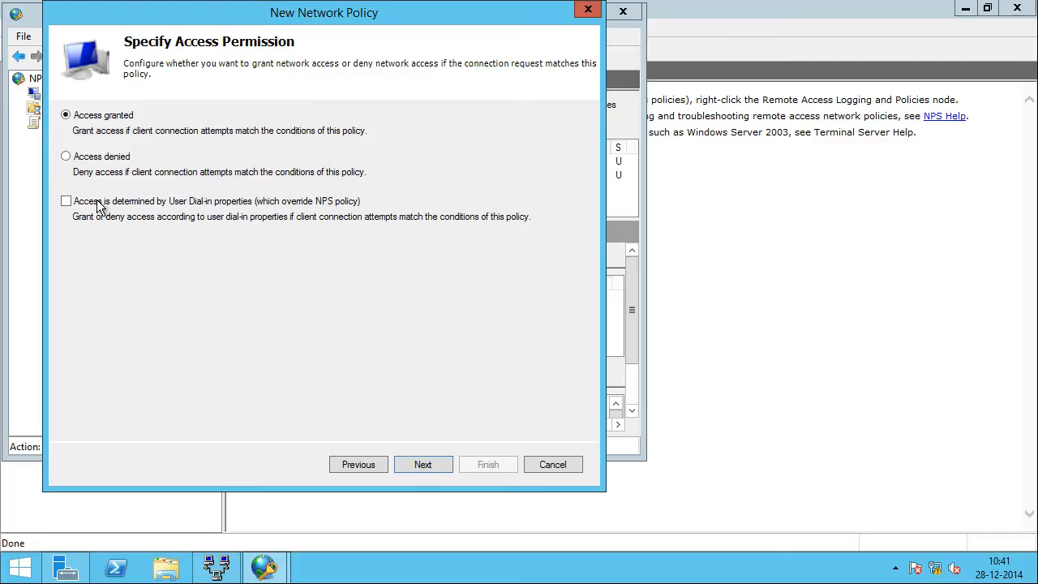
pyautogui.click(66, 201)
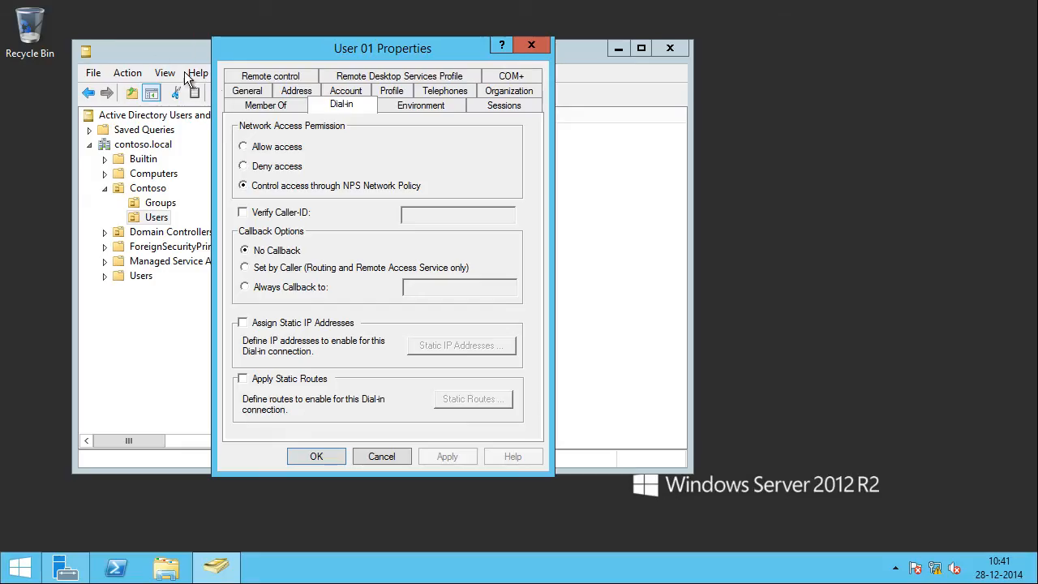
pyautogui.click(276, 148)
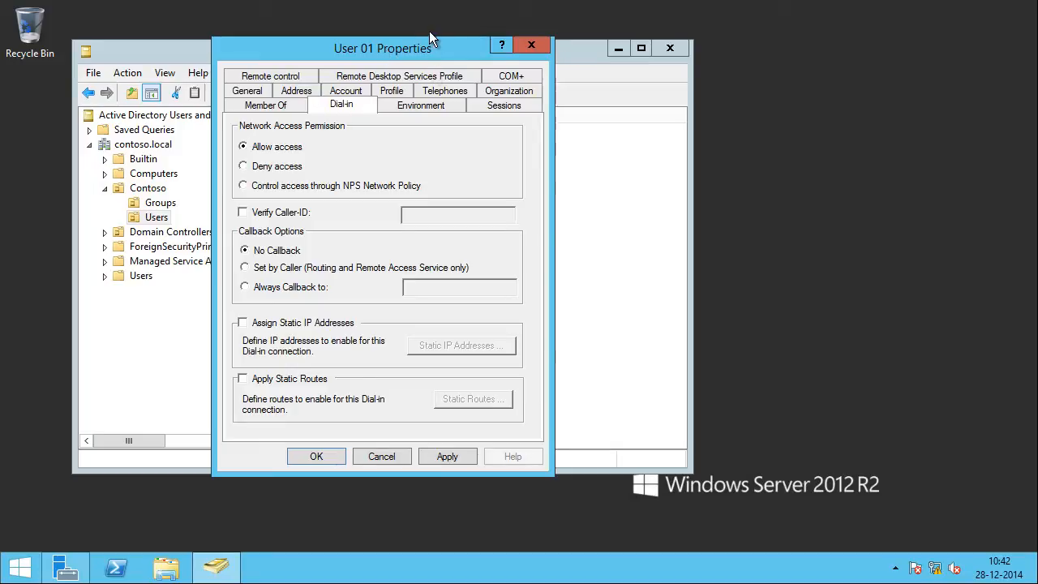
pyautogui.click(288, 170)
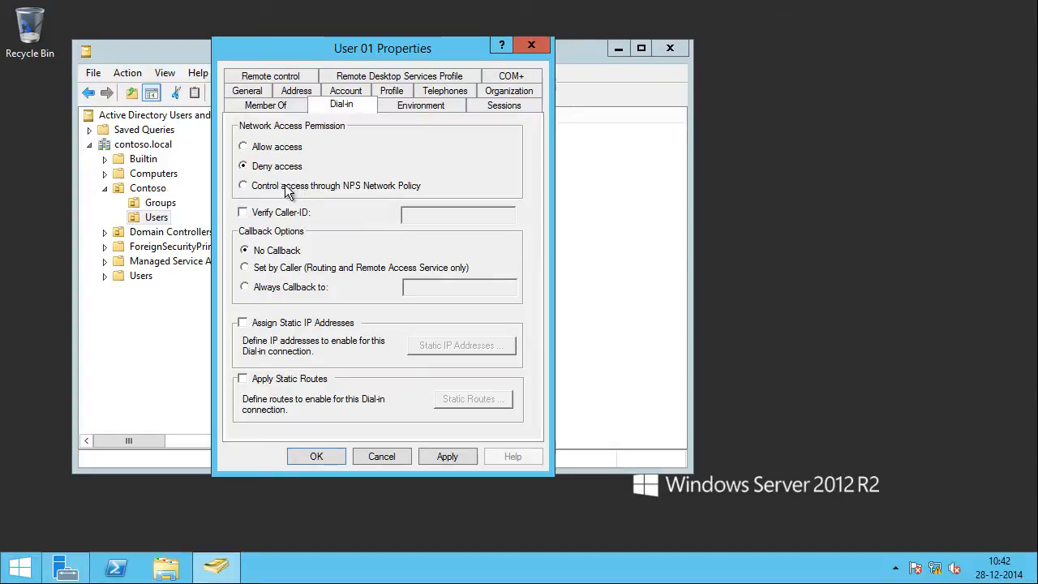
pyautogui.click(257, 186)
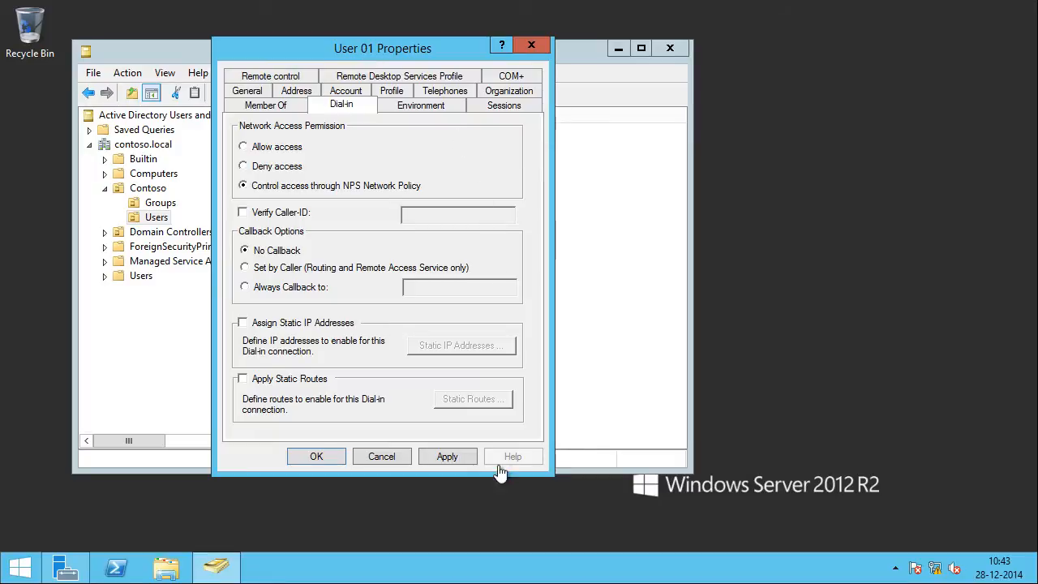
pyautogui.click(382, 459)
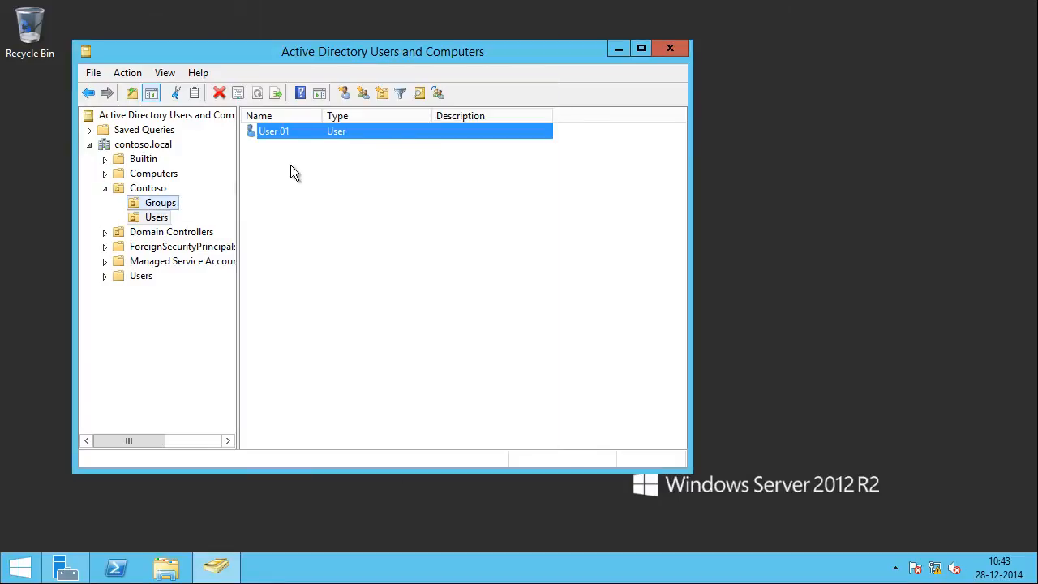
# Step: In Active Directory Users and Computers, apply Deny access in User 01's dial-in properties and replace it with Allow access
pyautogui.click(155, 218)
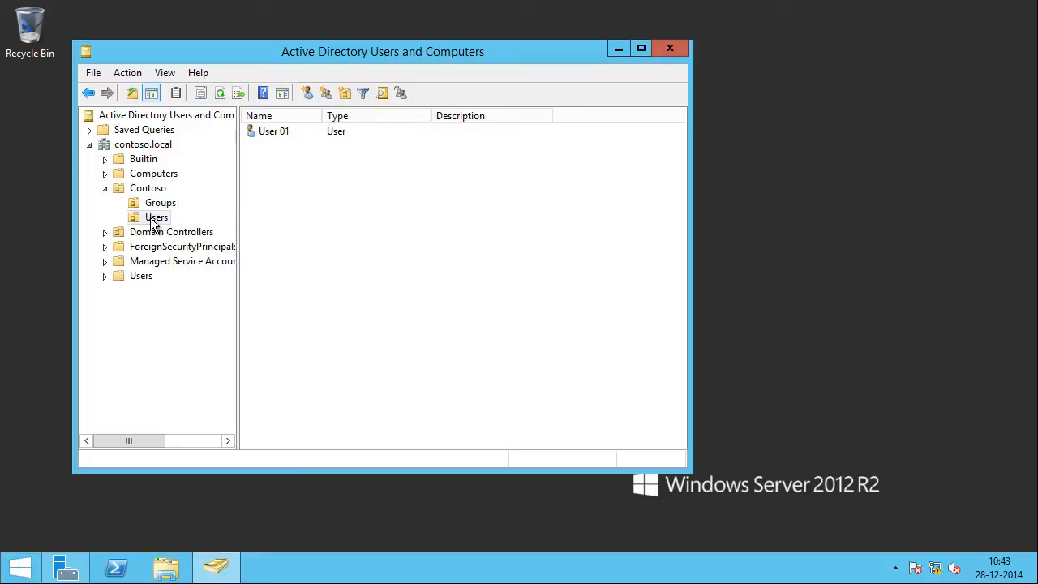
pyautogui.doubleClick(282, 136)
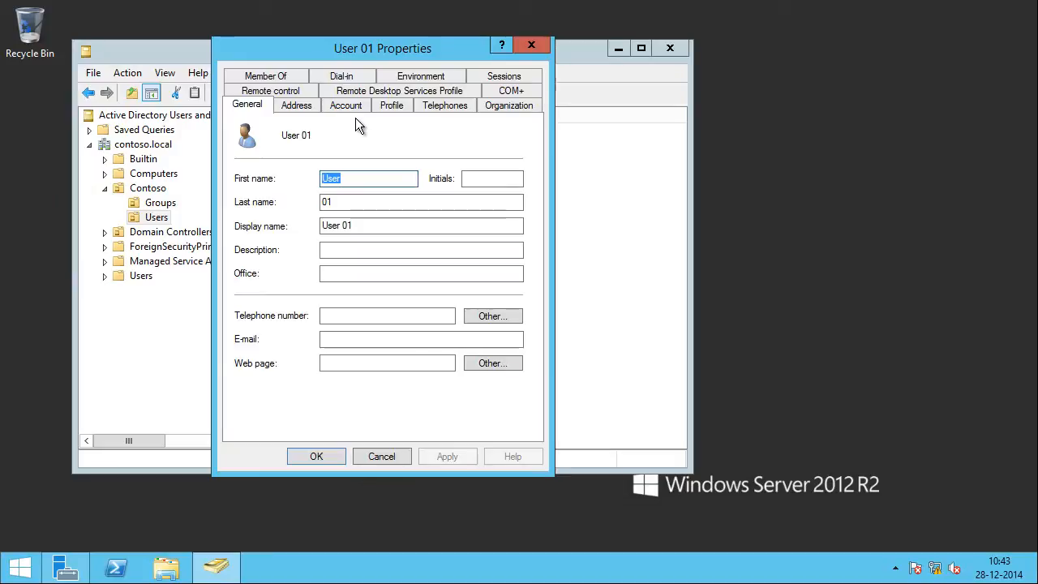
pyautogui.click(341, 76)
pyautogui.click(286, 167)
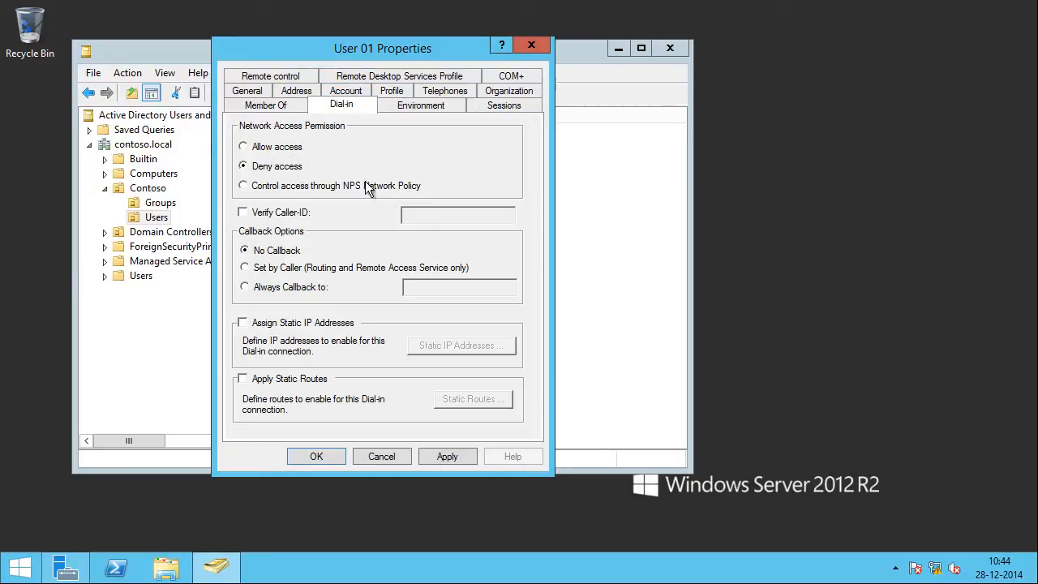
pyautogui.click(447, 455)
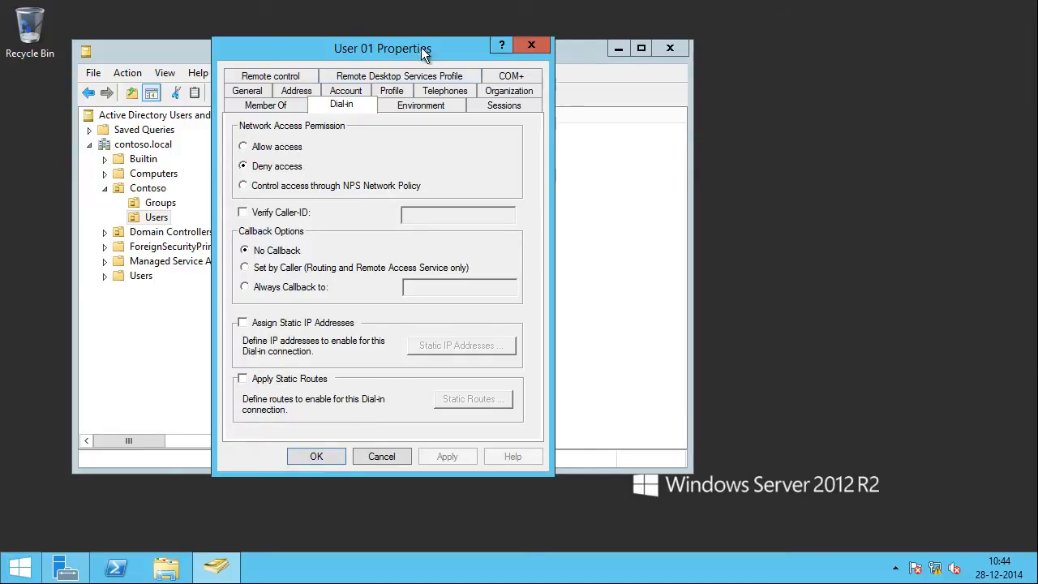
pyautogui.click(276, 147)
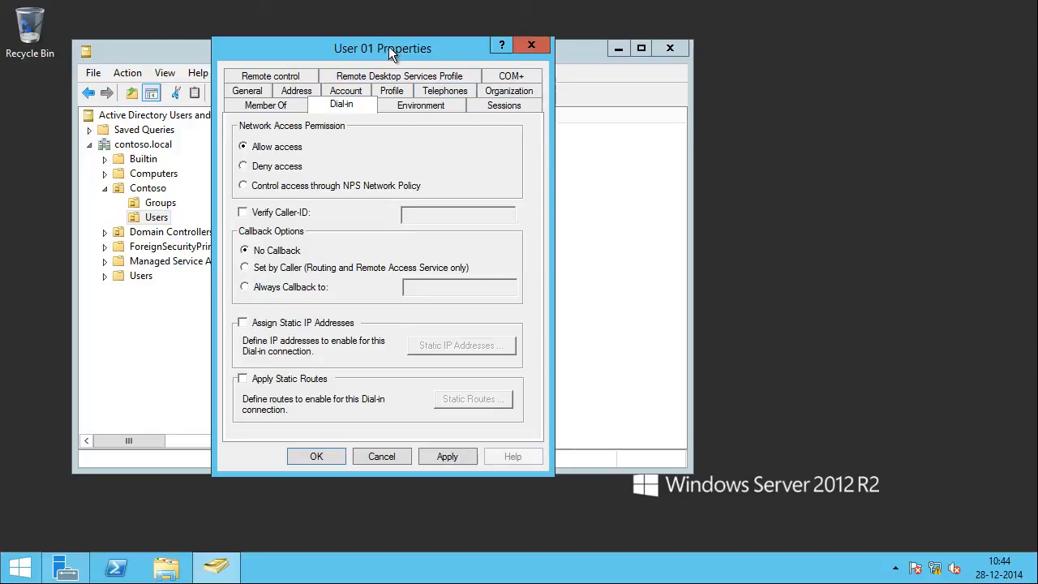
pyautogui.click(454, 457)
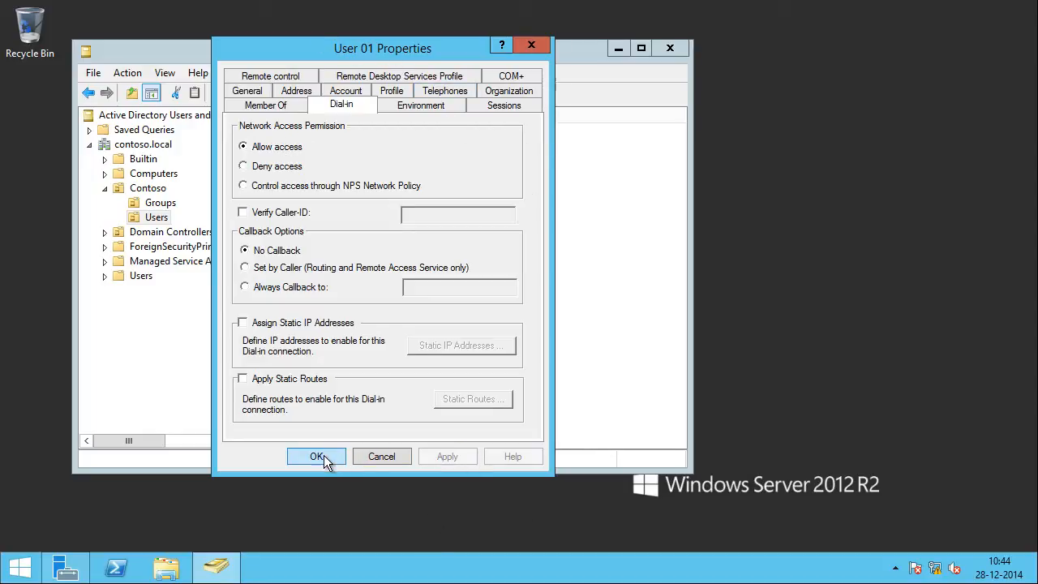
pyautogui.click(320, 456)
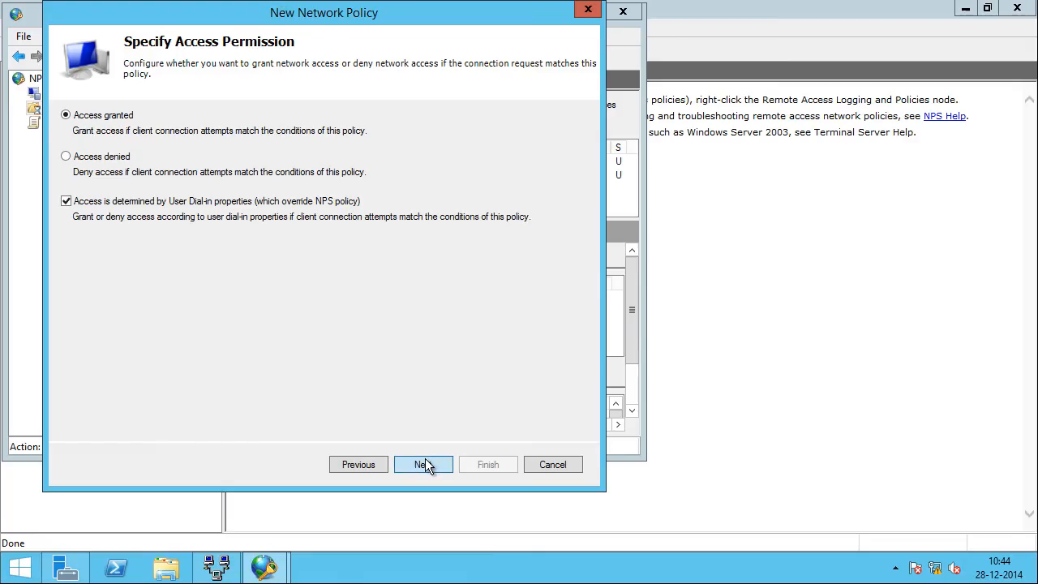
# Step: Accept the access permission and default authentication methods, and set the Idle Timeout constraint to disconnect after 20 minutes
pyautogui.click(425, 464)
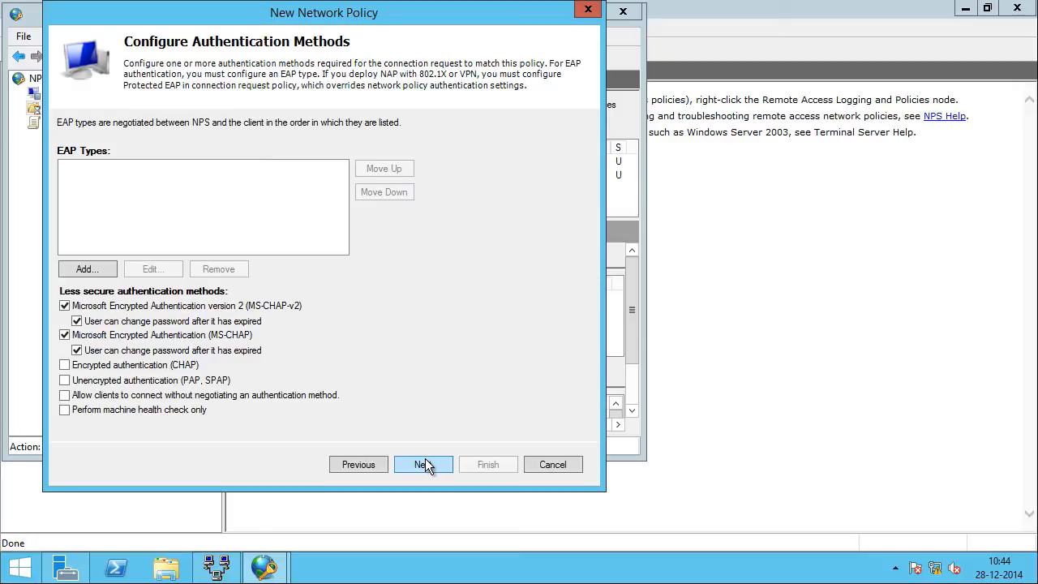
pyautogui.click(425, 465)
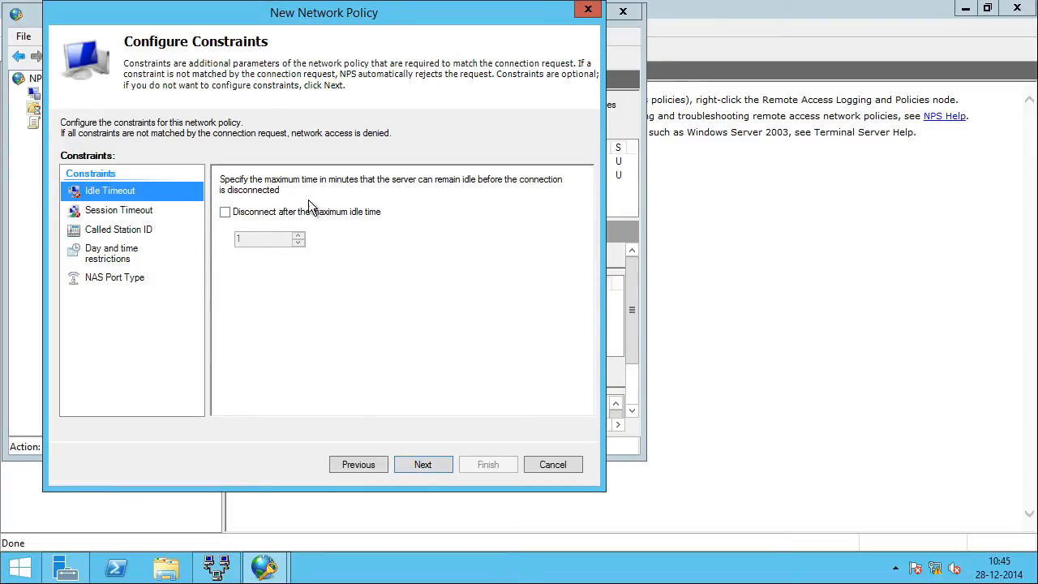
pyautogui.click(86, 210)
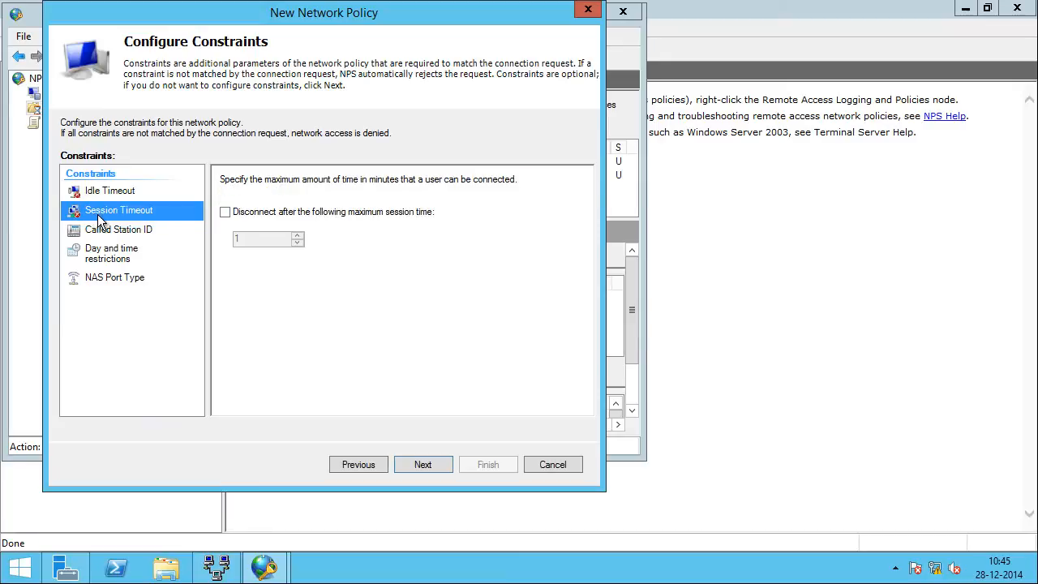
pyautogui.click(112, 251)
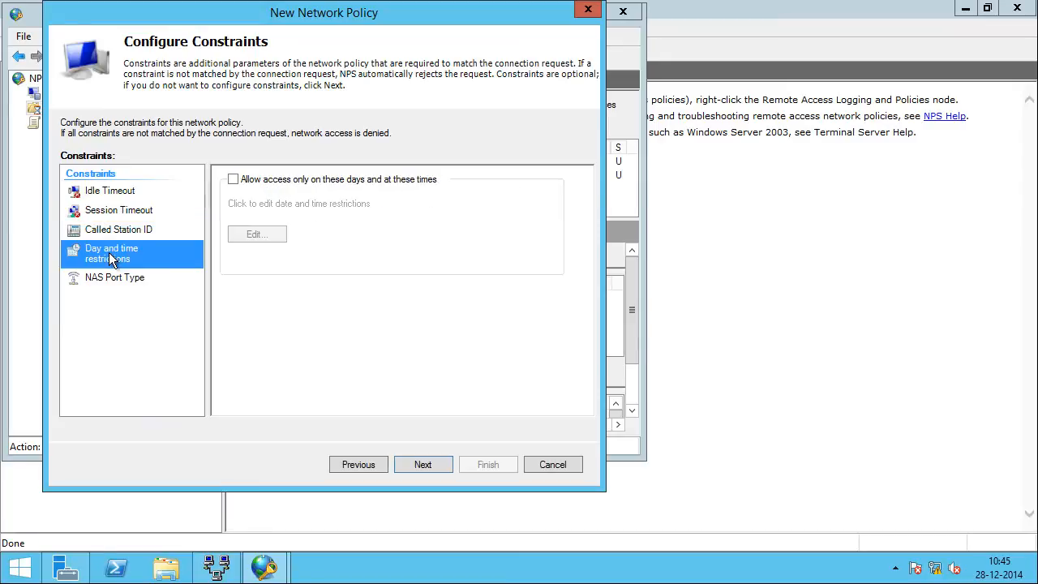
pyautogui.click(120, 195)
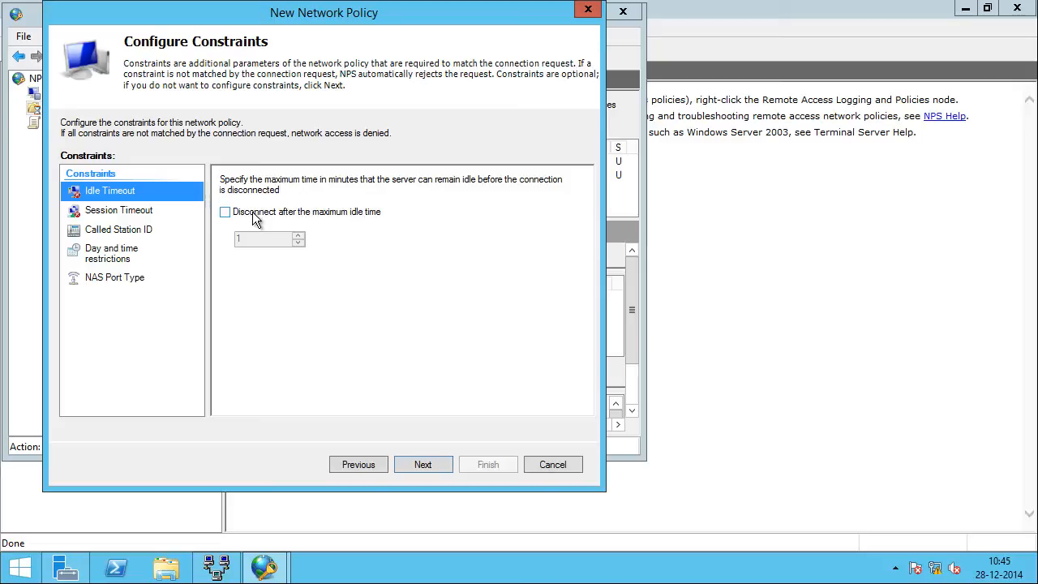
pyautogui.click(253, 215)
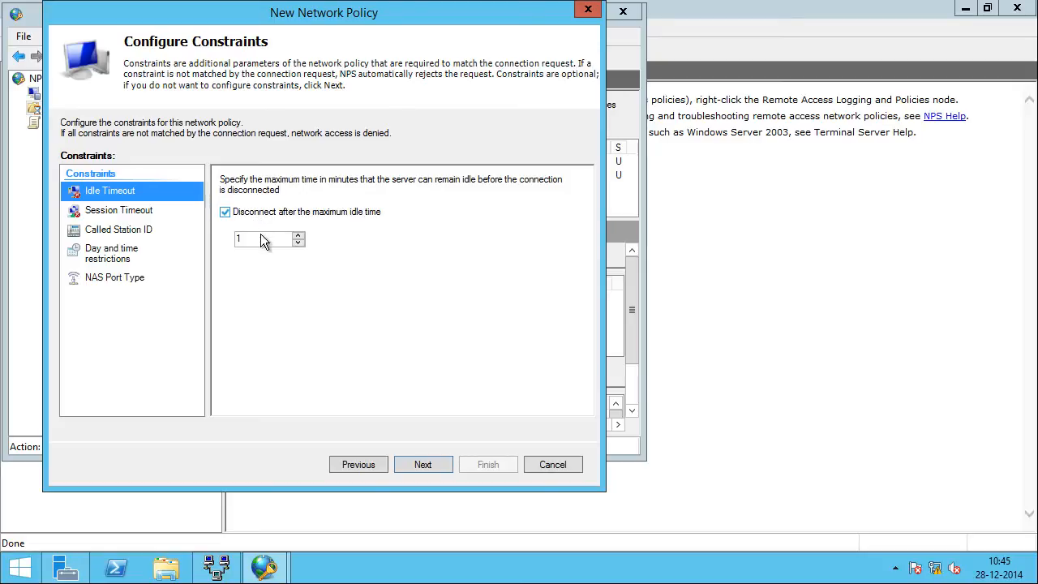
pyautogui.write('20')
# Step: Set the Session Timeout constraint to disconnect users after a maximum session time of 1440 minutes
pyautogui.click(148, 211)
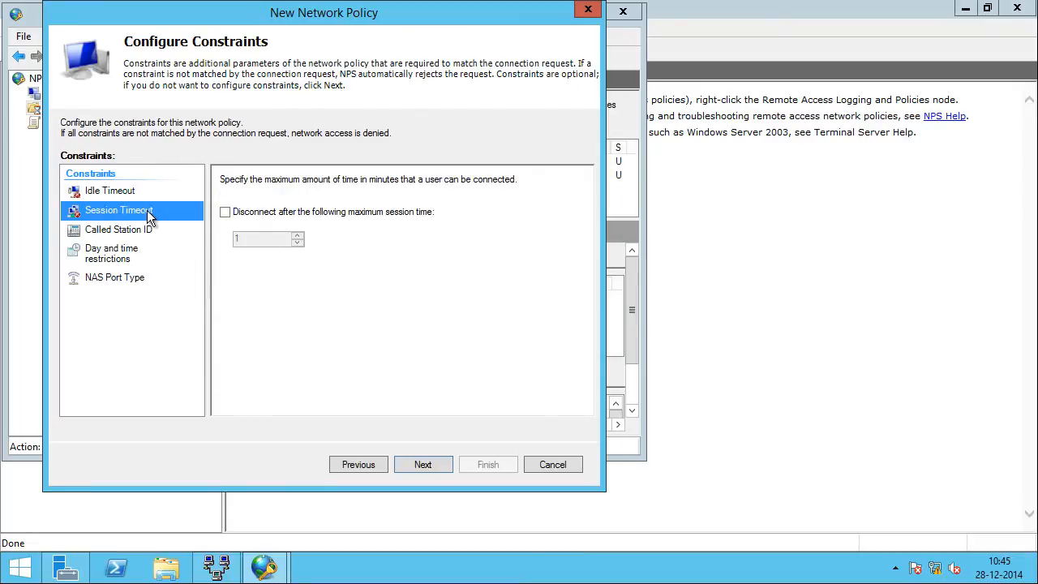
pyautogui.click(257, 214)
pyautogui.click(264, 242)
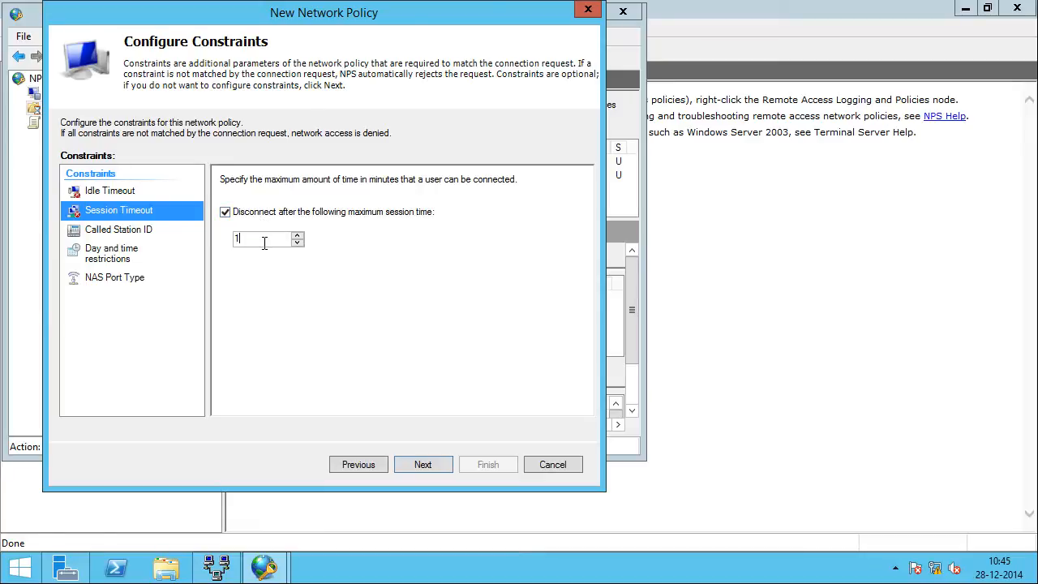
pyautogui.write('440')
# Step: Check the IP Filters settings, finish creating the network policy with default settings, and select the new VPN clients policy in the list
pyautogui.click(415, 463)
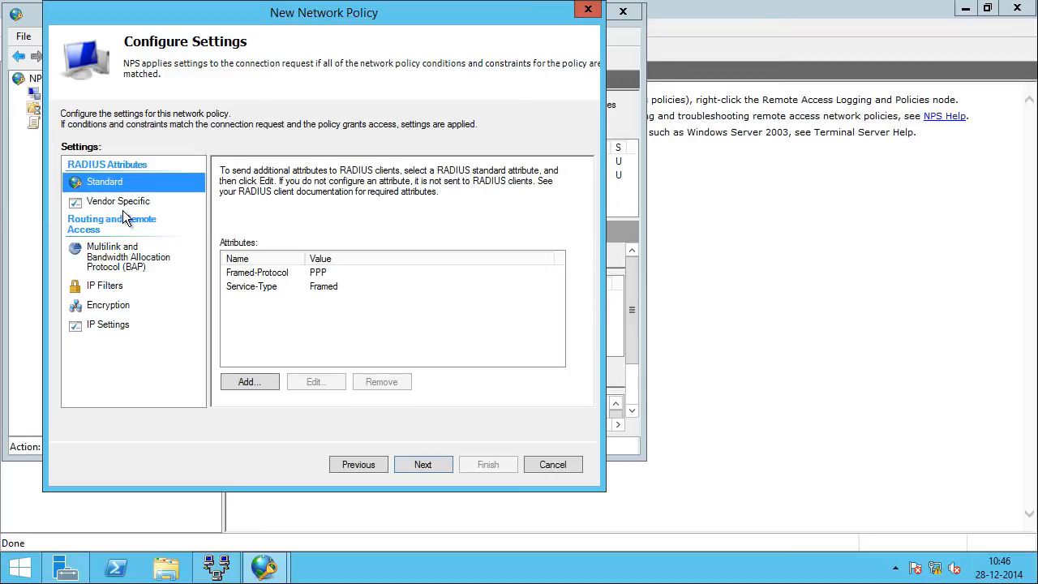
pyautogui.click(123, 286)
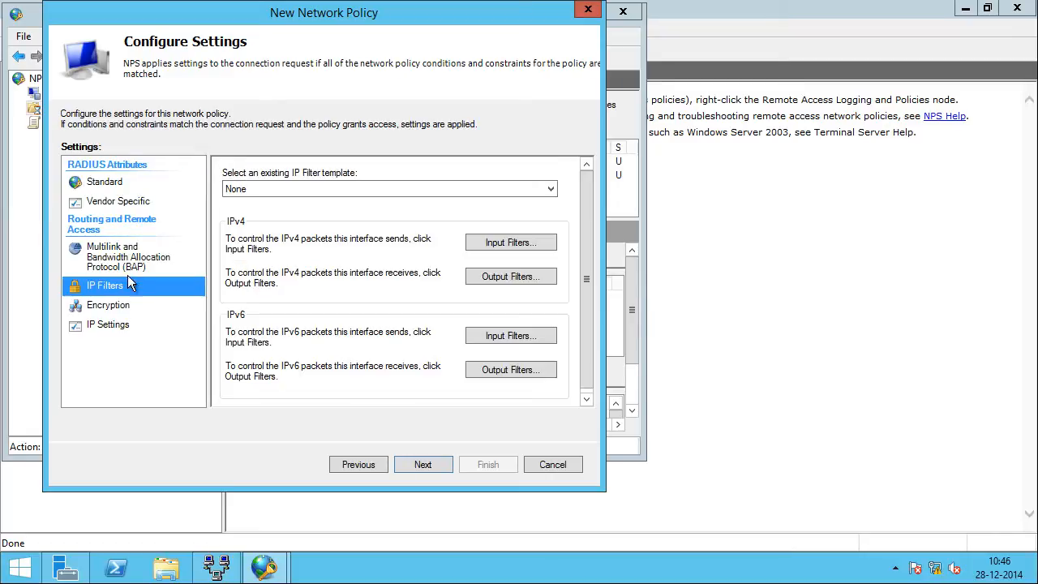
pyautogui.click(413, 469)
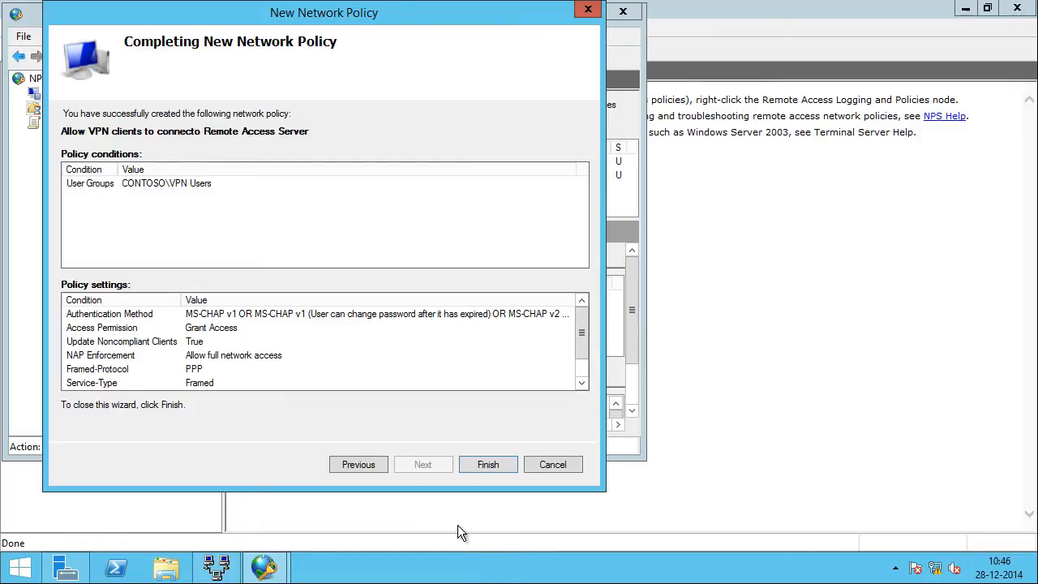
pyautogui.click(465, 467)
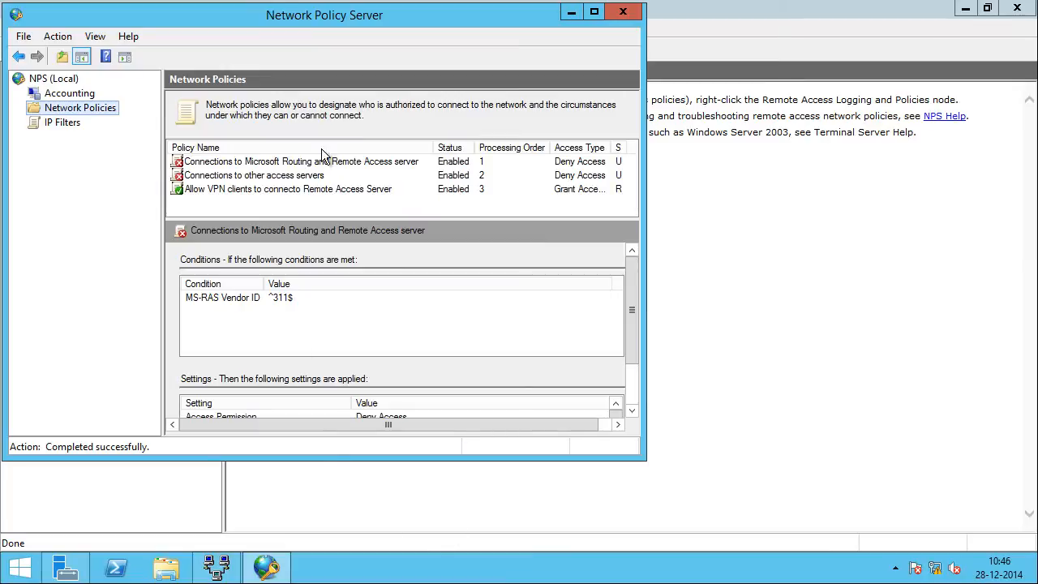
pyautogui.click(345, 190)
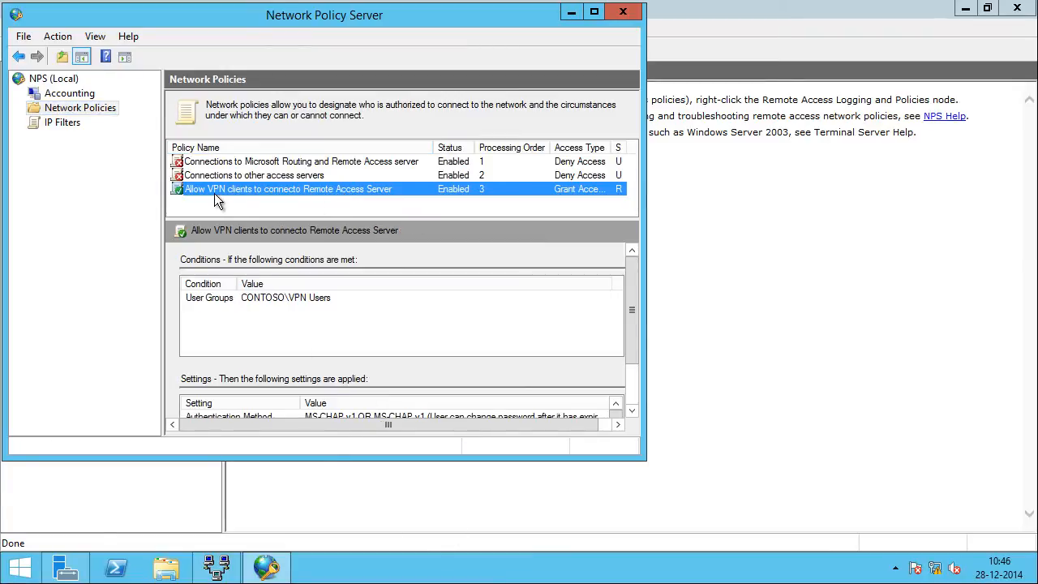
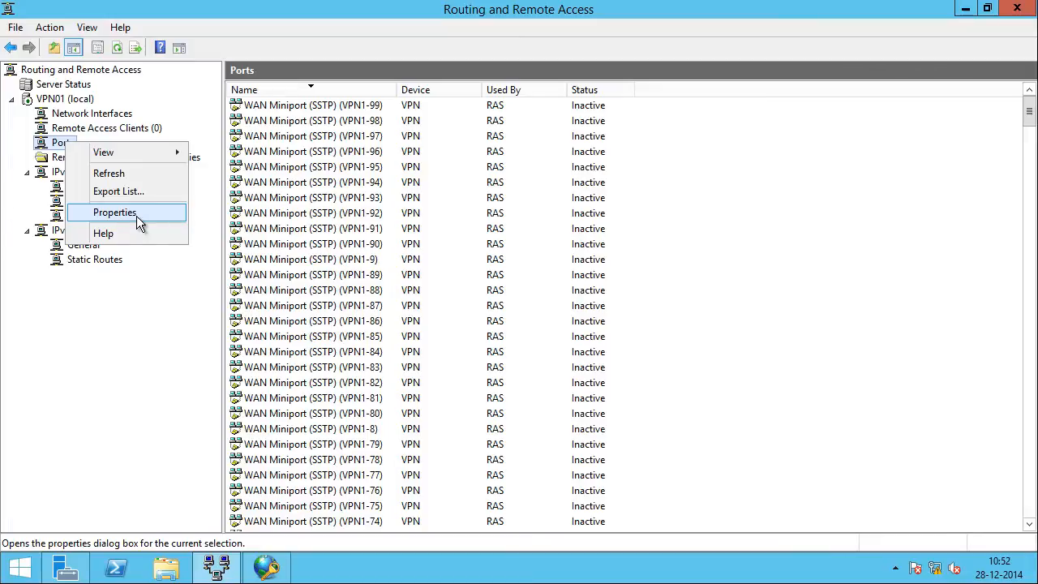
# Step: In the Routing and Remote Access port properties, limit WAN Miniport (PPTP) to 10 maximum ports and accept the reduction
pyautogui.click(145, 214)
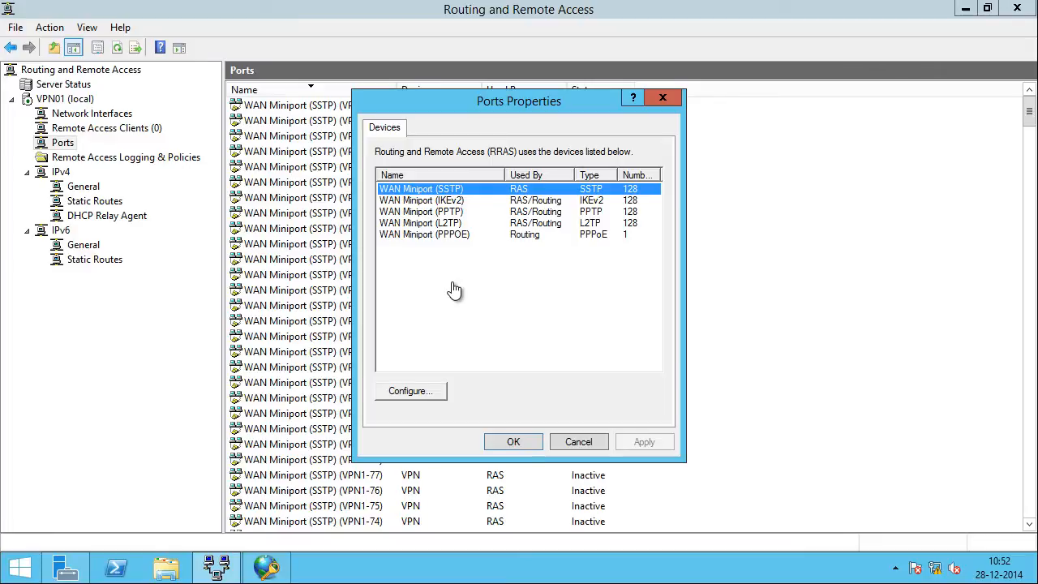
pyautogui.click(448, 214)
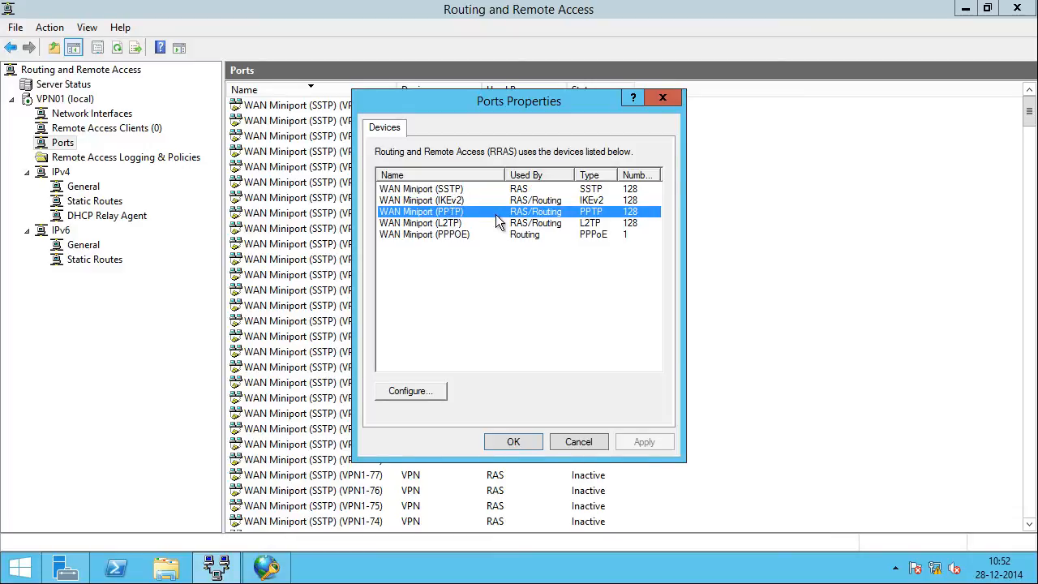
pyautogui.click(418, 394)
pyautogui.moveTo(478, 333); pyautogui.dragTo(393, 326)
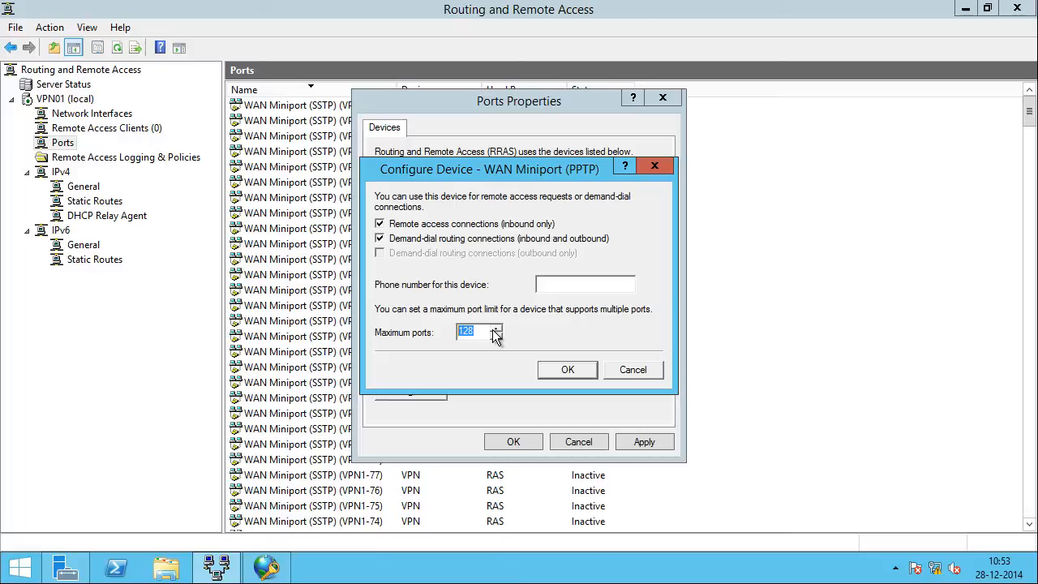
pyautogui.write('10')
pyautogui.click(585, 371)
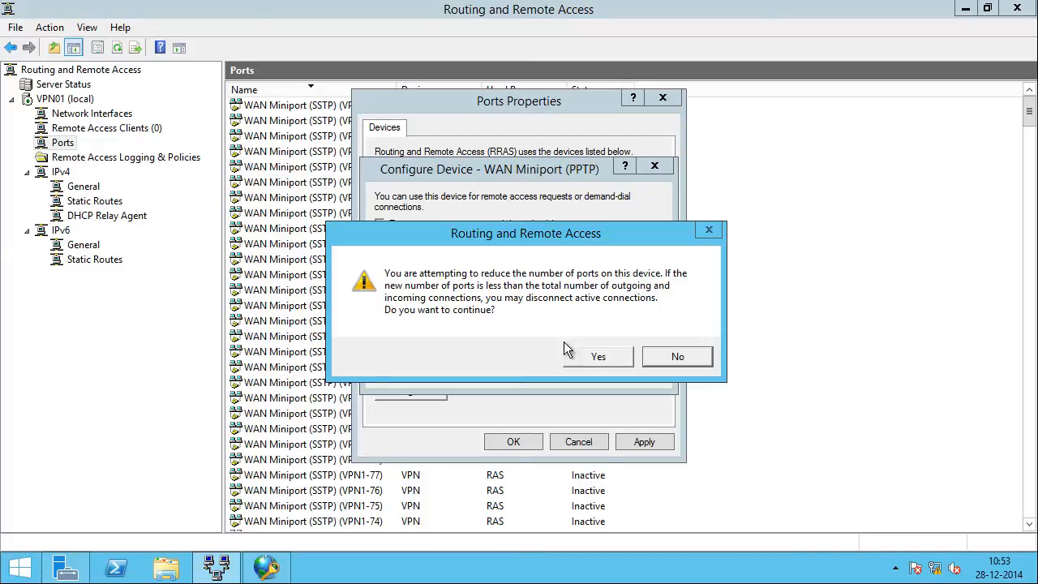
pyautogui.click(597, 357)
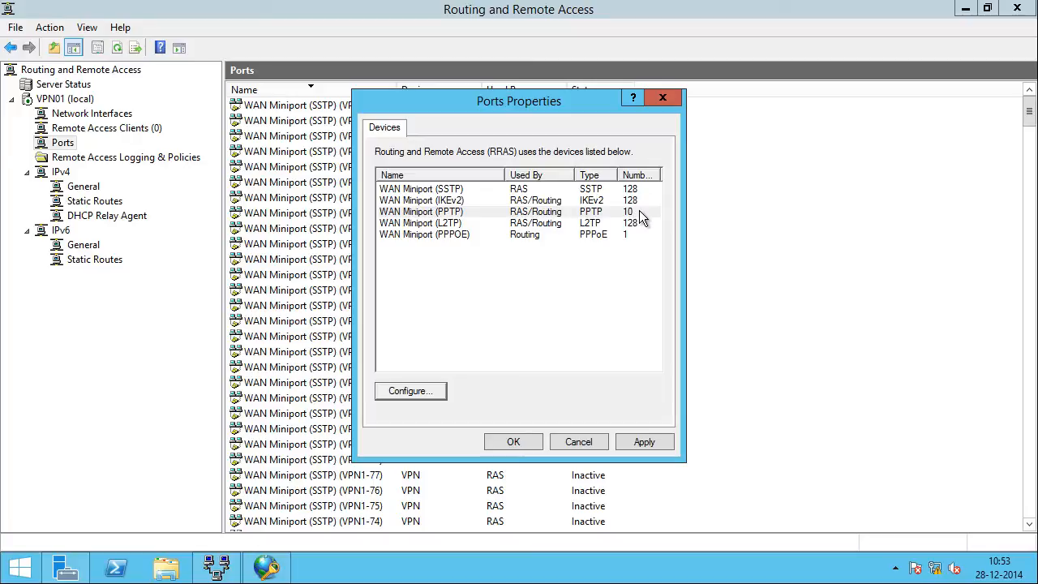
# Step: Disable inbound remote access connections on the WAN Miniport (SSTP) device
pyautogui.click(439, 200)
pyautogui.click(438, 189)
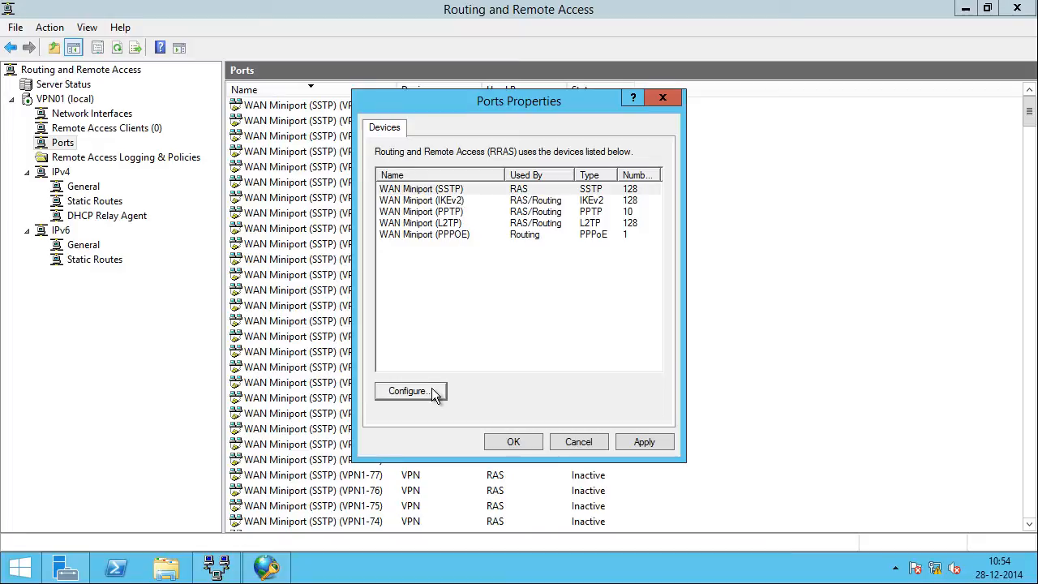
pyautogui.click(409, 391)
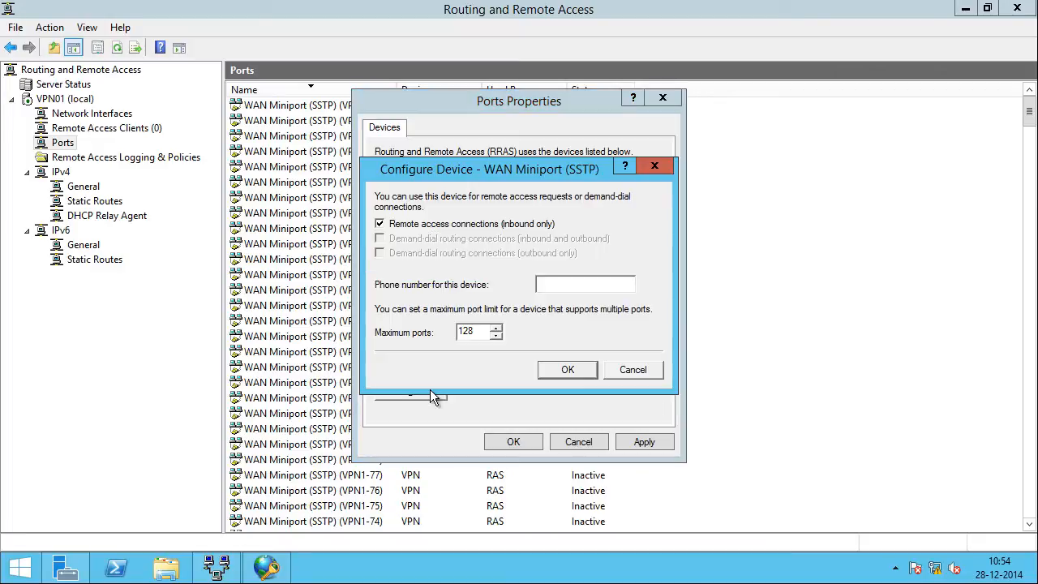
pyautogui.click(409, 230)
pyautogui.click(561, 371)
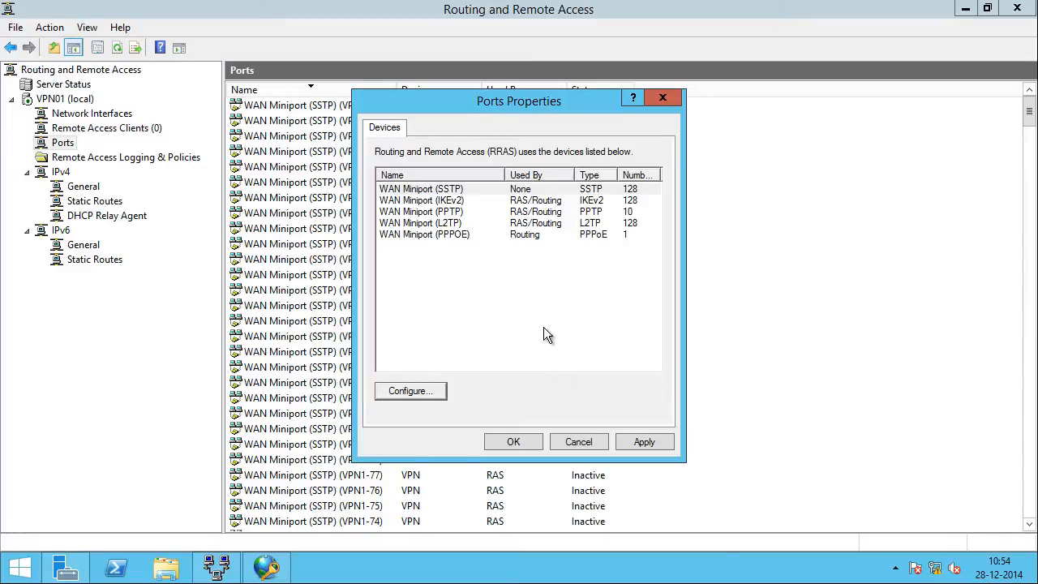
# Step: Set the maximum ports of WAN Miniport (SSTP) to 0 and accept the reduction
pyautogui.doubleClick(541, 191)
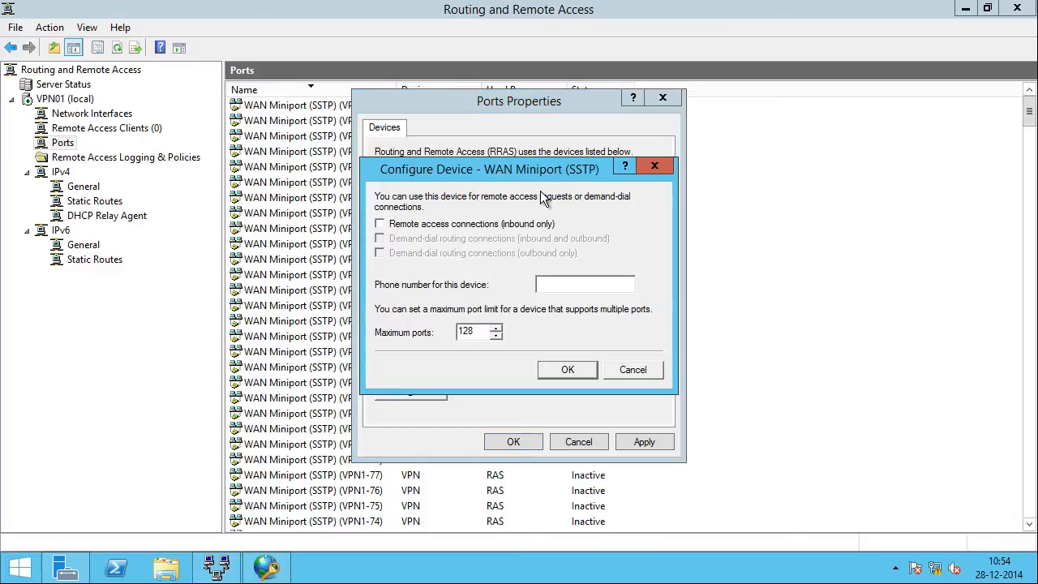
pyautogui.doubleClick(485, 330)
pyautogui.write('0')
pyautogui.click(560, 373)
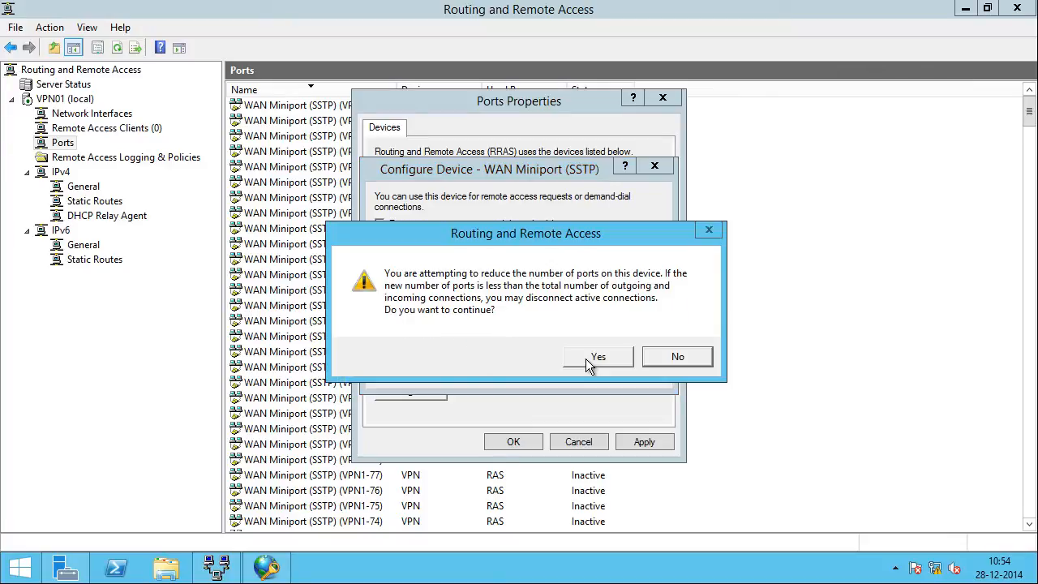
pyautogui.click(585, 358)
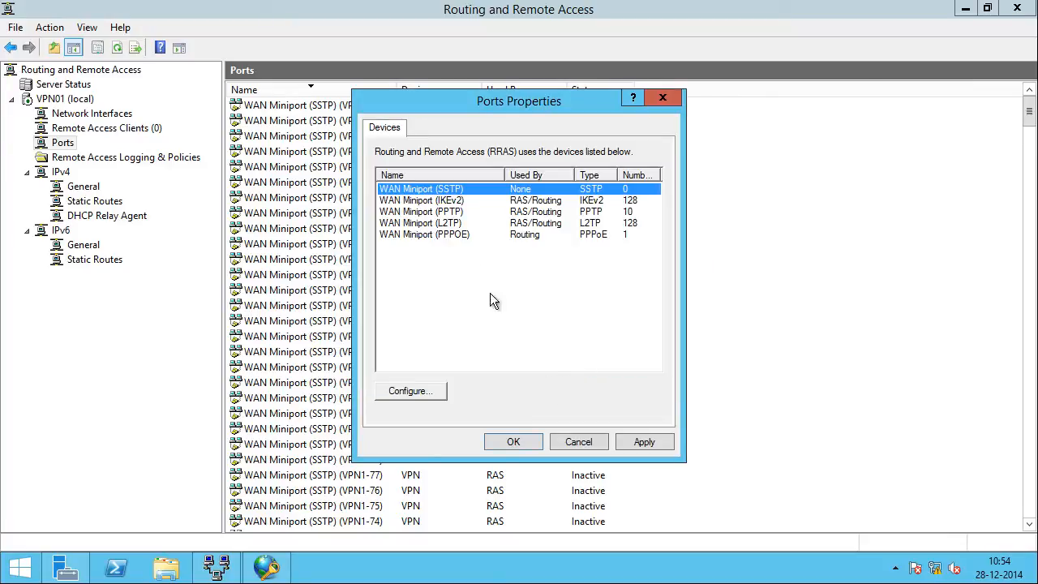
# Step: Disable remote access and demand-dial routing connections on WAN Miniport (IKEv2), and set its maximum ports to 0
pyautogui.click(443, 202)
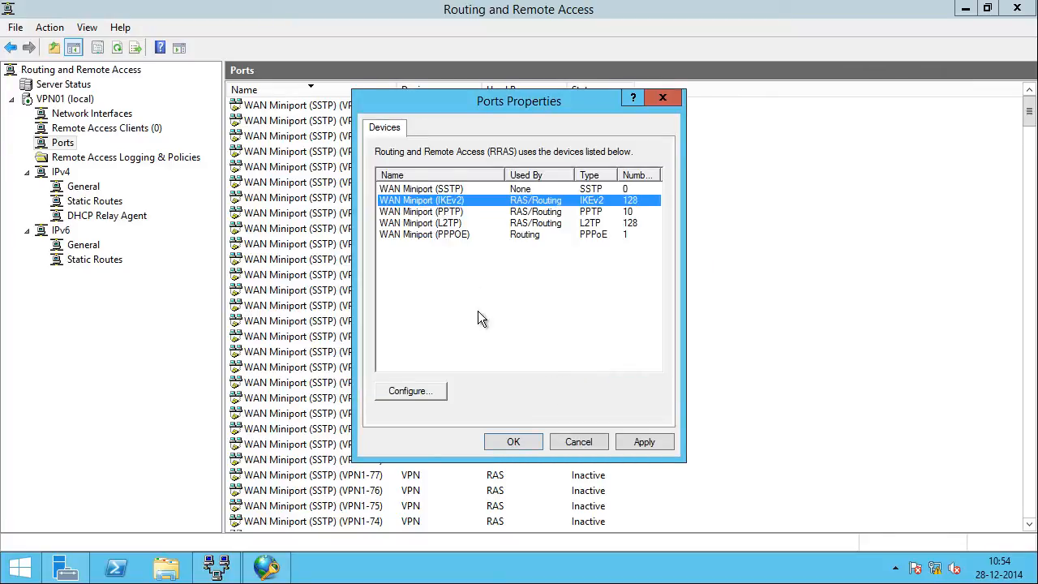
pyautogui.click(416, 392)
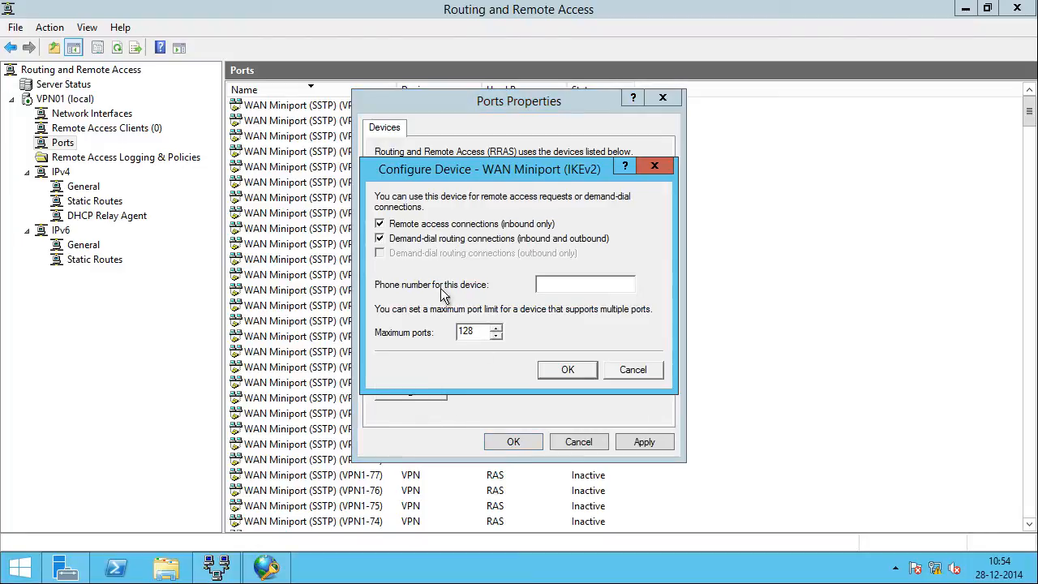
pyautogui.click(421, 225)
pyautogui.click(421, 241)
pyautogui.moveTo(482, 332); pyautogui.dragTo(381, 335)
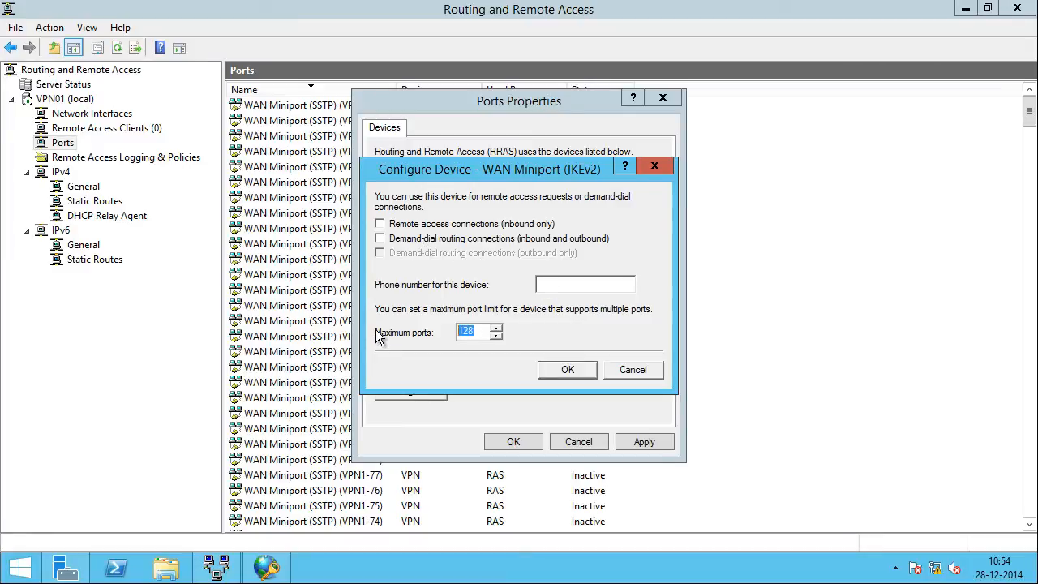
pyautogui.write('8')
pyautogui.click(562, 367)
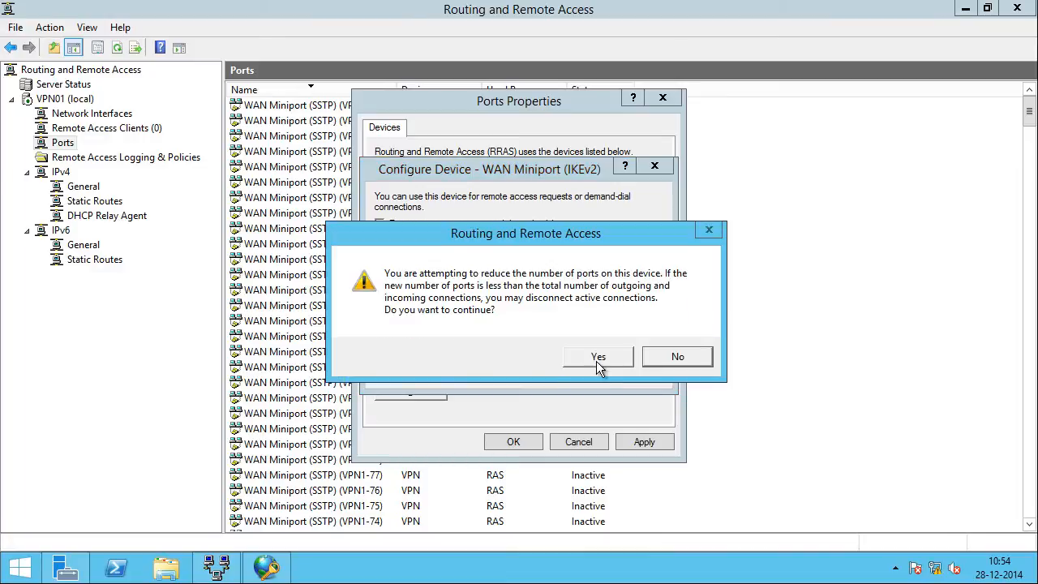
pyautogui.click(597, 361)
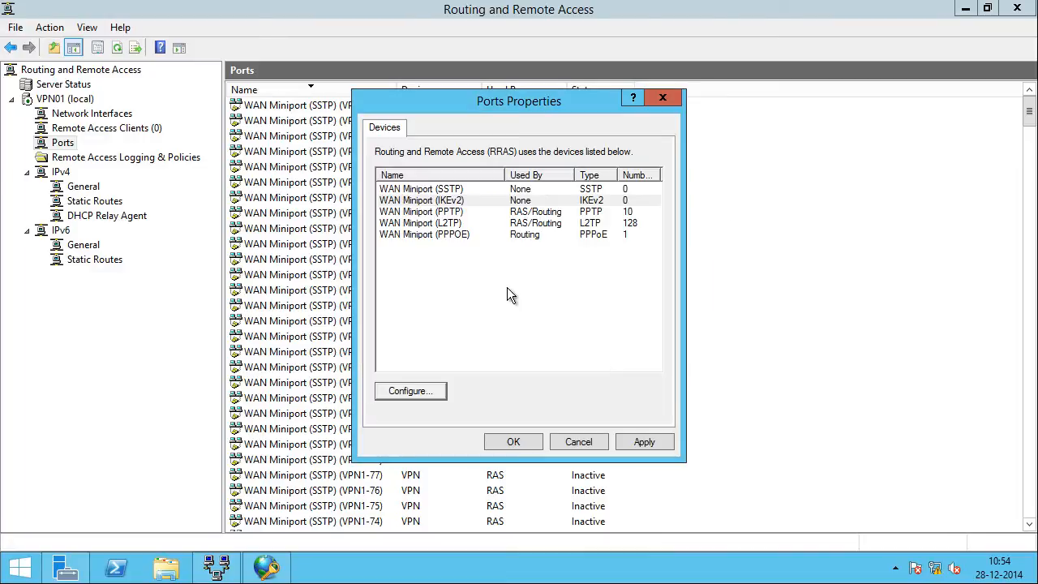
# Step: Disable remote access and demand-dial routing connections on WAN Miniport (L2TP), set its maximum ports to 0, and select the PPTP device
pyautogui.click(468, 223)
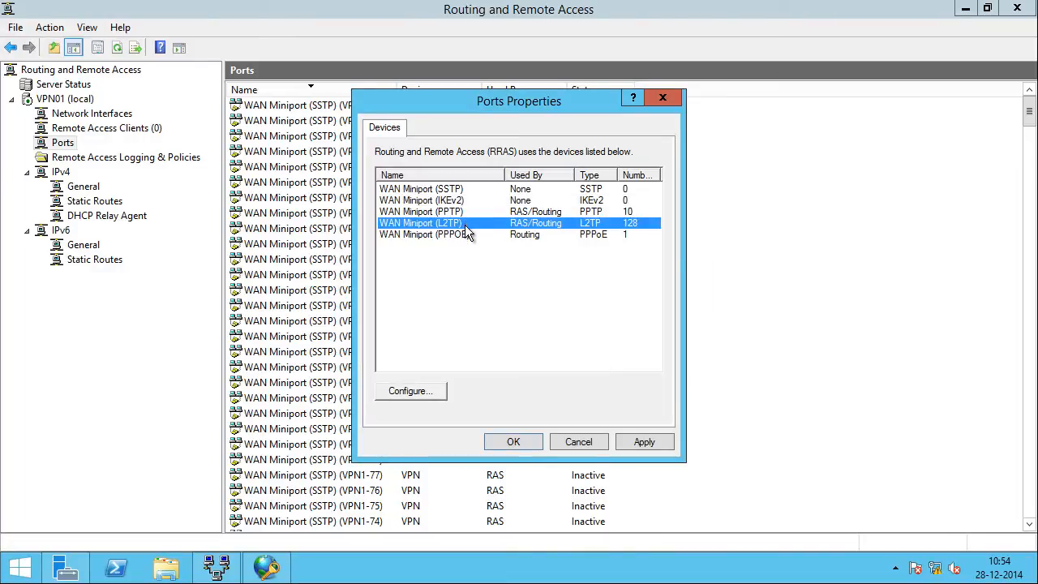
pyautogui.click(433, 389)
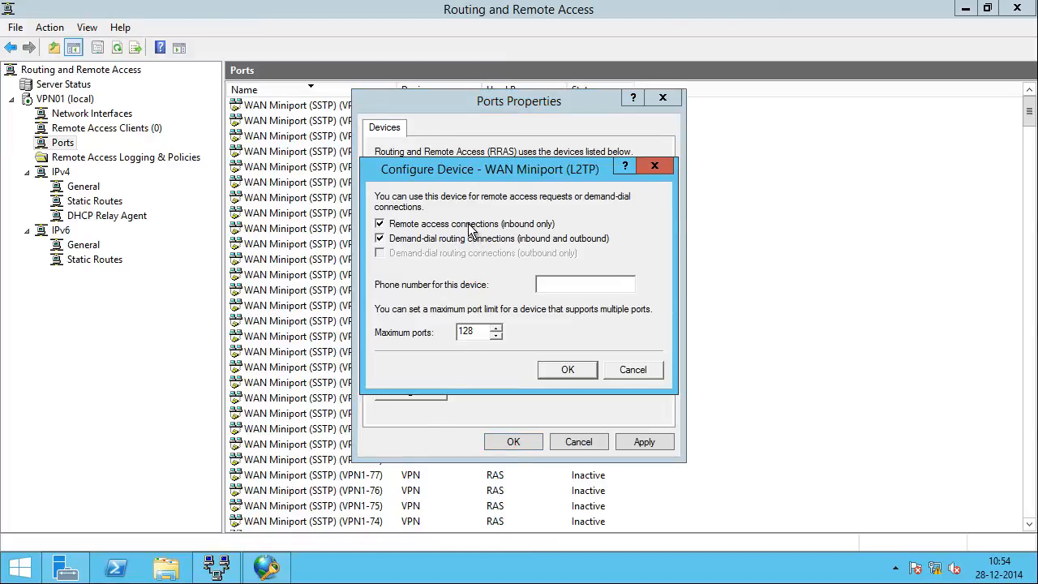
pyautogui.click(472, 226)
pyautogui.click(475, 242)
pyautogui.doubleClick(482, 333)
pyautogui.write('0')
pyautogui.click(543, 366)
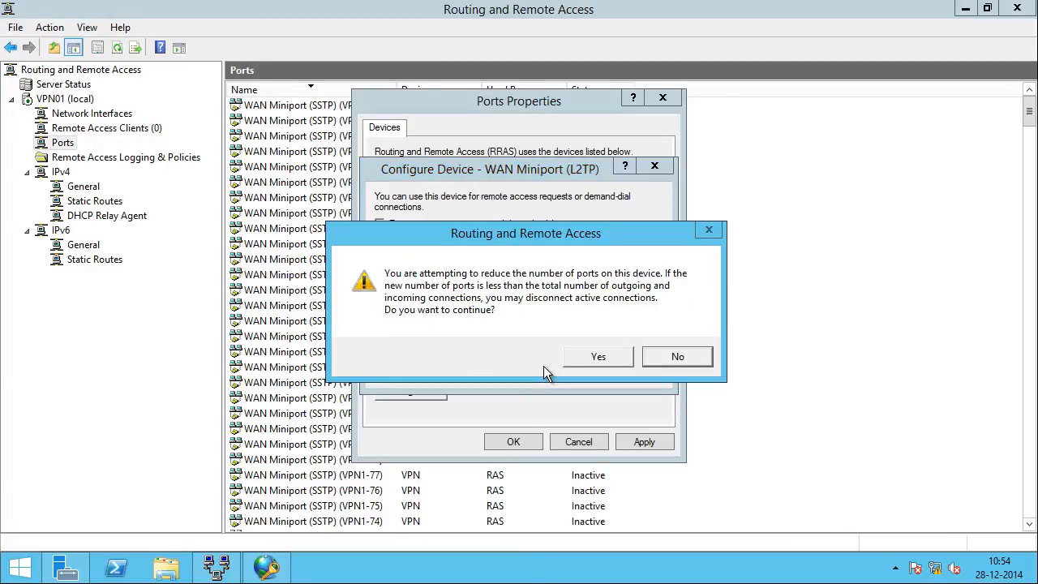
pyautogui.click(591, 359)
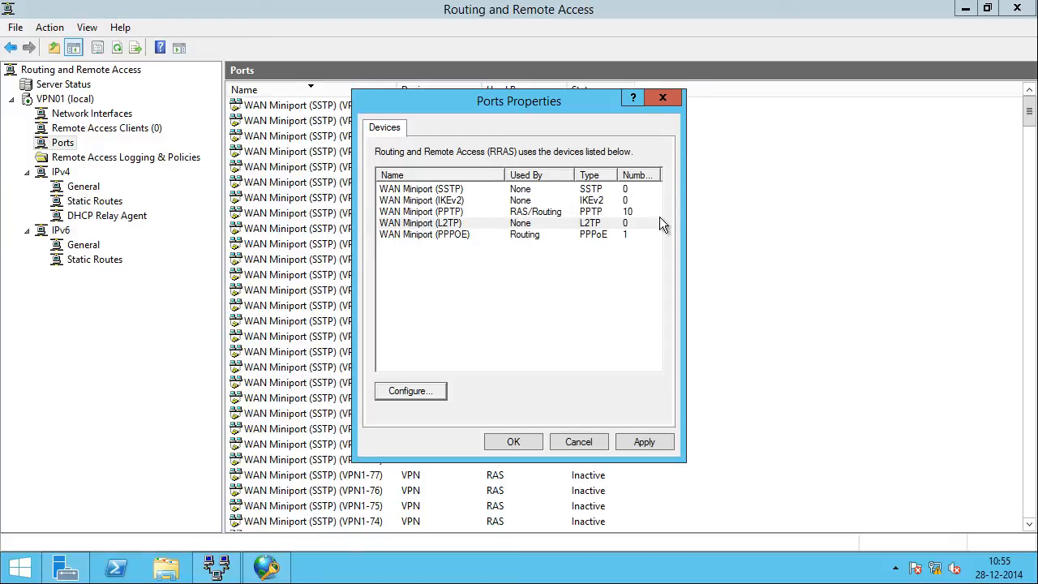
pyautogui.click(470, 213)
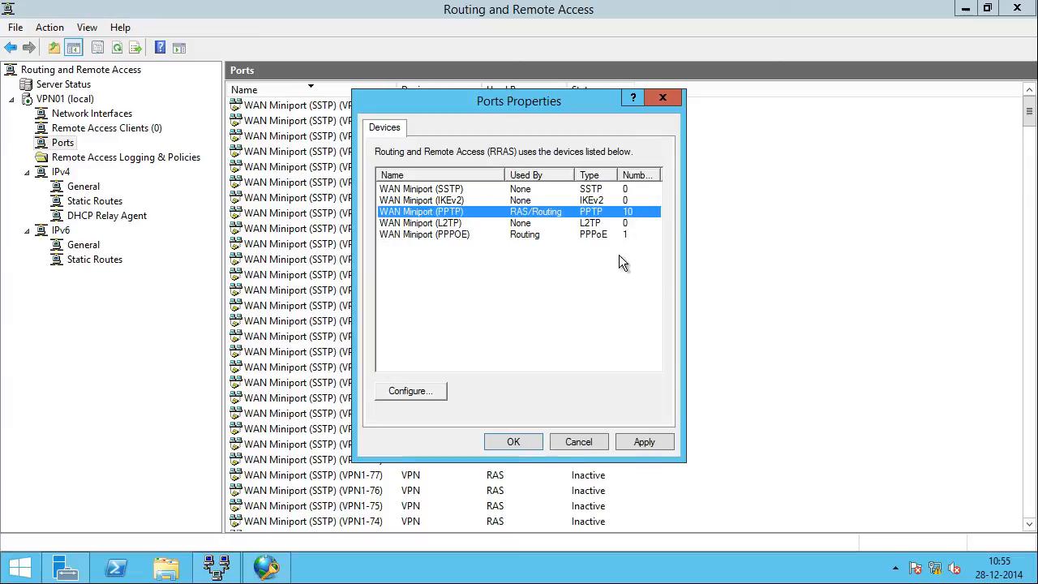
# Step: Accept the port configuration and look over the PPTP entries in the ports list
pyautogui.click(525, 444)
pyautogui.rightClick(383, 316)
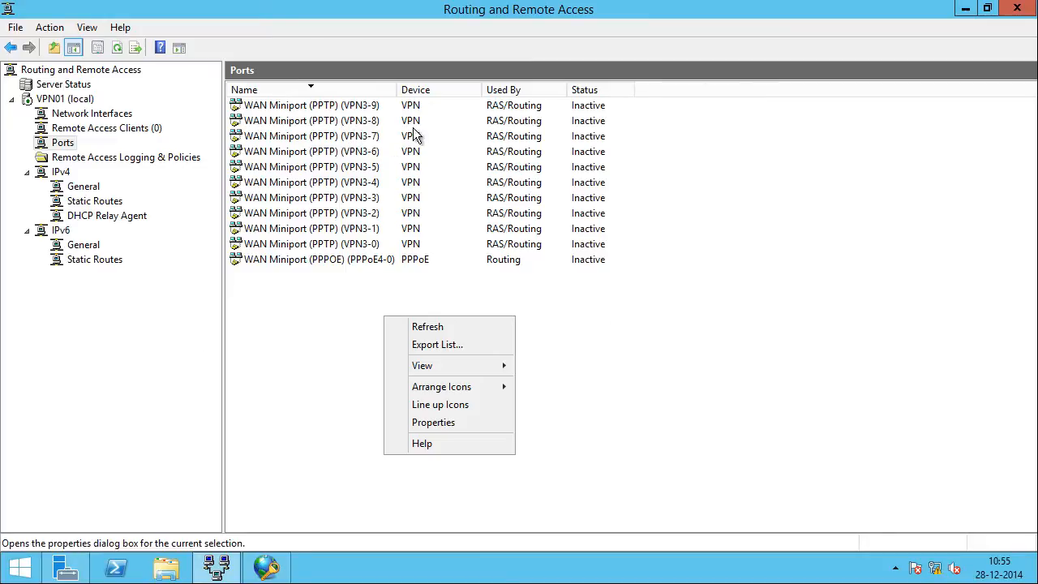
pyautogui.click(395, 107)
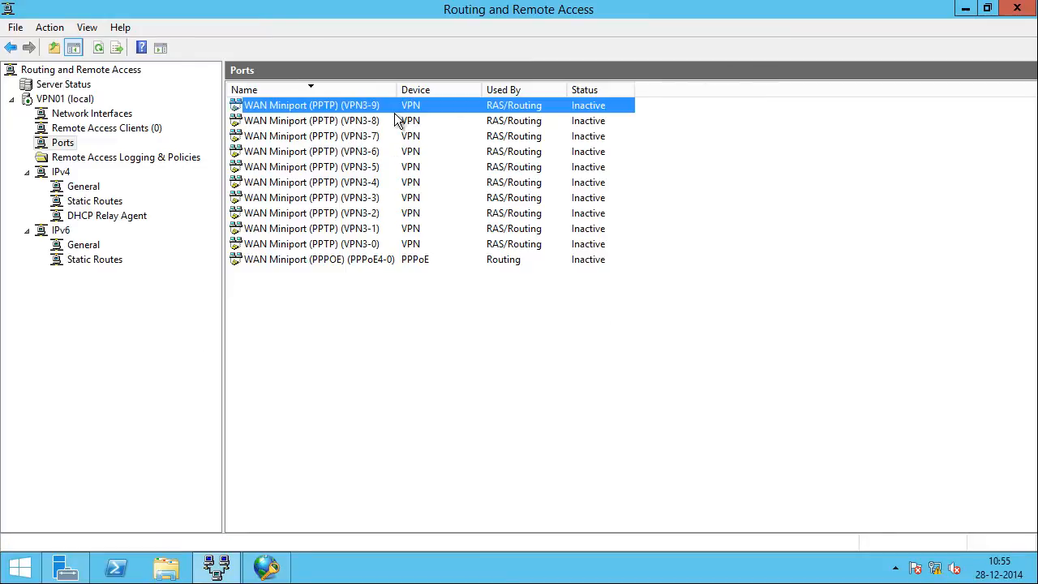
pyautogui.click(408, 245)
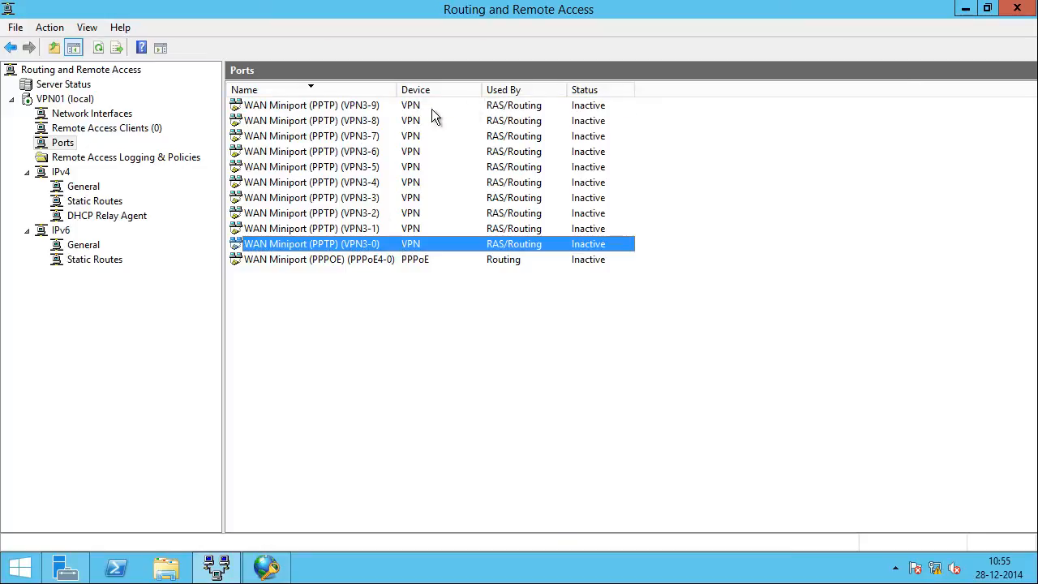
pyautogui.click(454, 341)
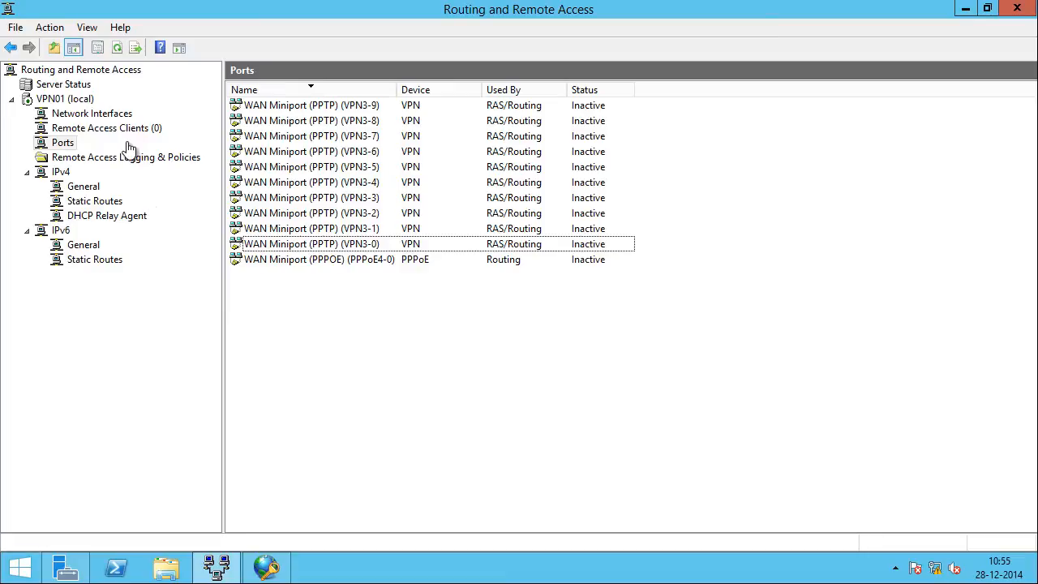
# Step: Reopen the Ports properties and check the device list, selecting WAN Miniport (PPTP)
pyautogui.rightClick(63, 145)
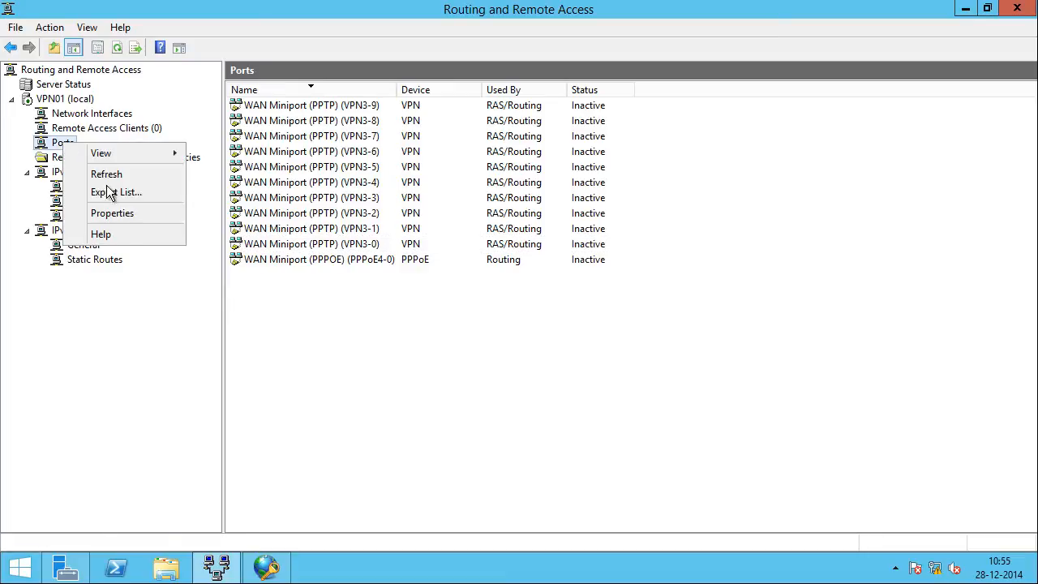
pyautogui.click(114, 213)
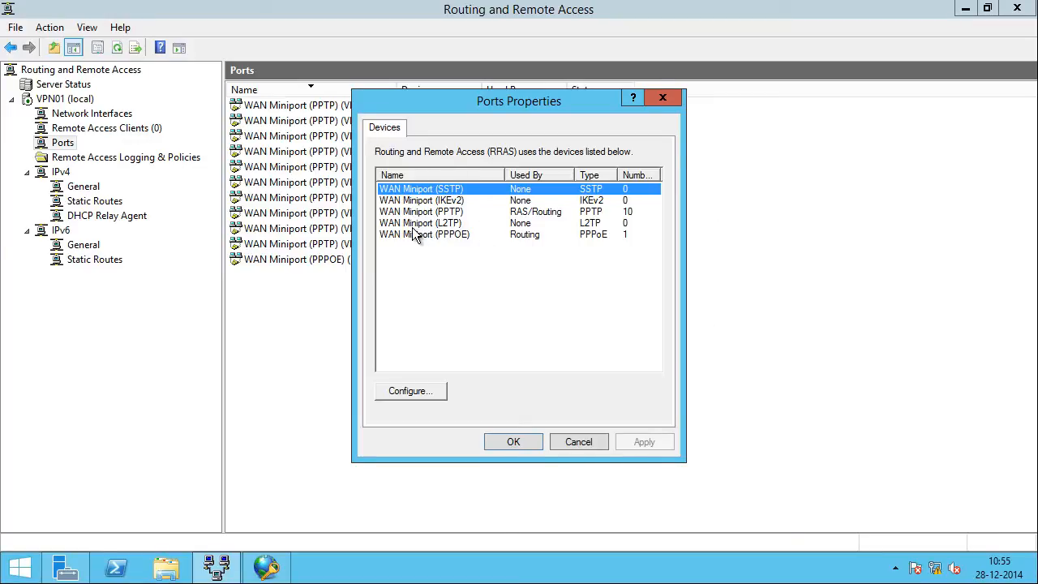
pyautogui.click(452, 212)
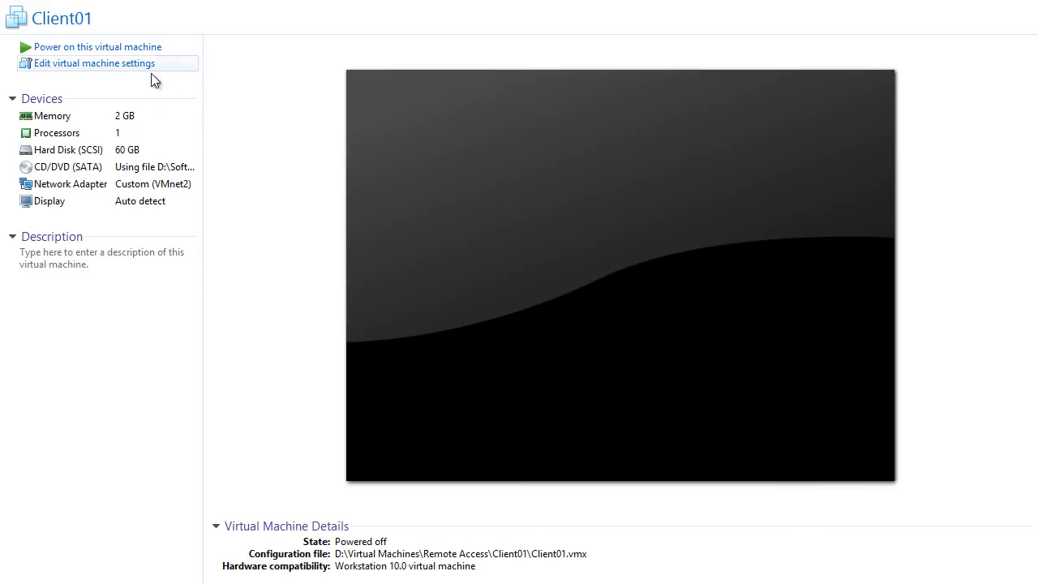
# Step: Switch to the Client01 virtual machine, power it on and open its Network and Sharing Center
pyautogui.click(122, 47)
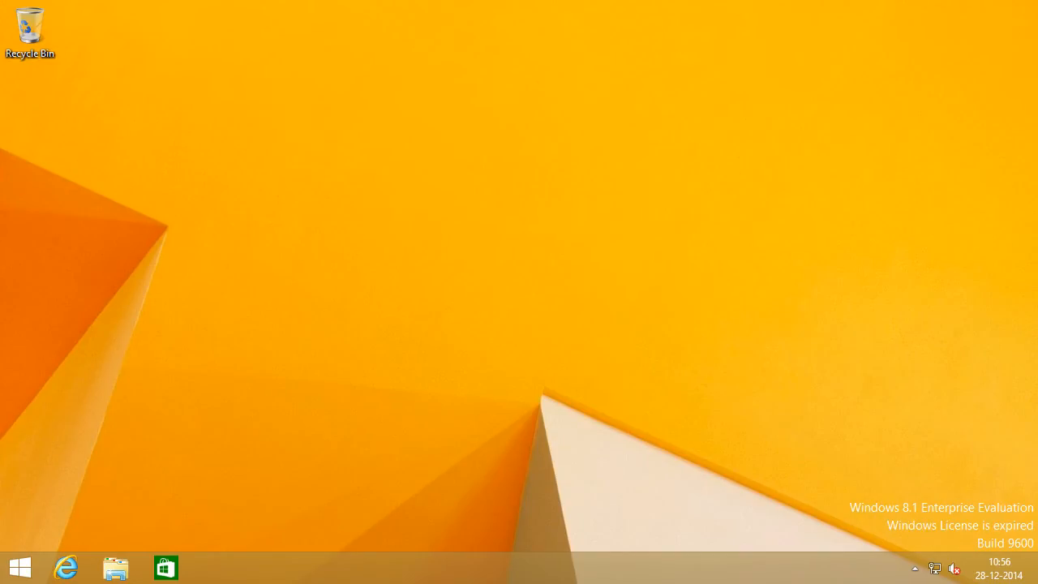
pyautogui.rightClick(935, 568)
pyautogui.click(938, 560)
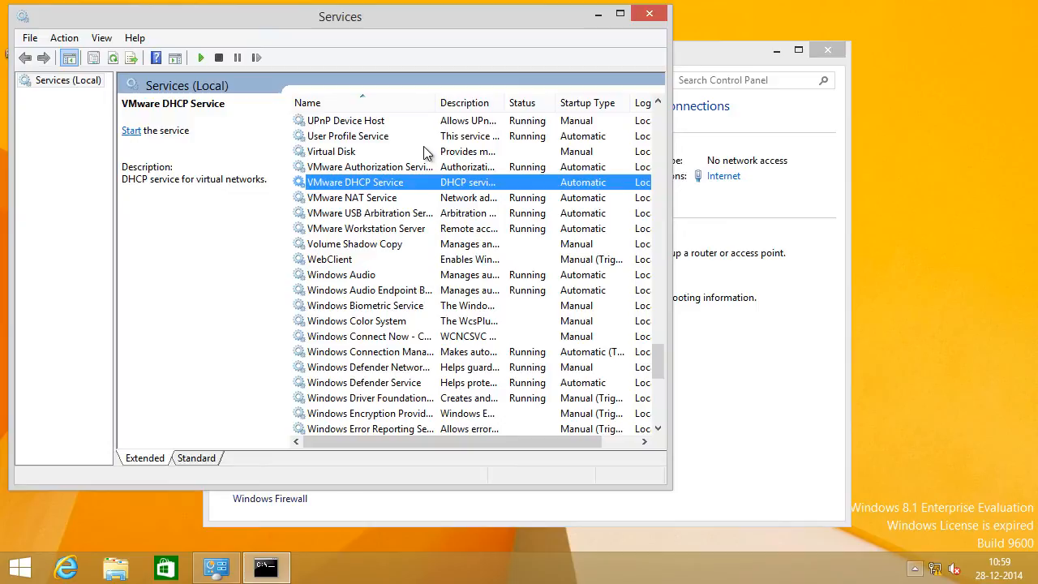
# Step: Set the VMware DHCP Service startup type to Manual, apply the change and close the Services window
pyautogui.doubleClick(376, 187)
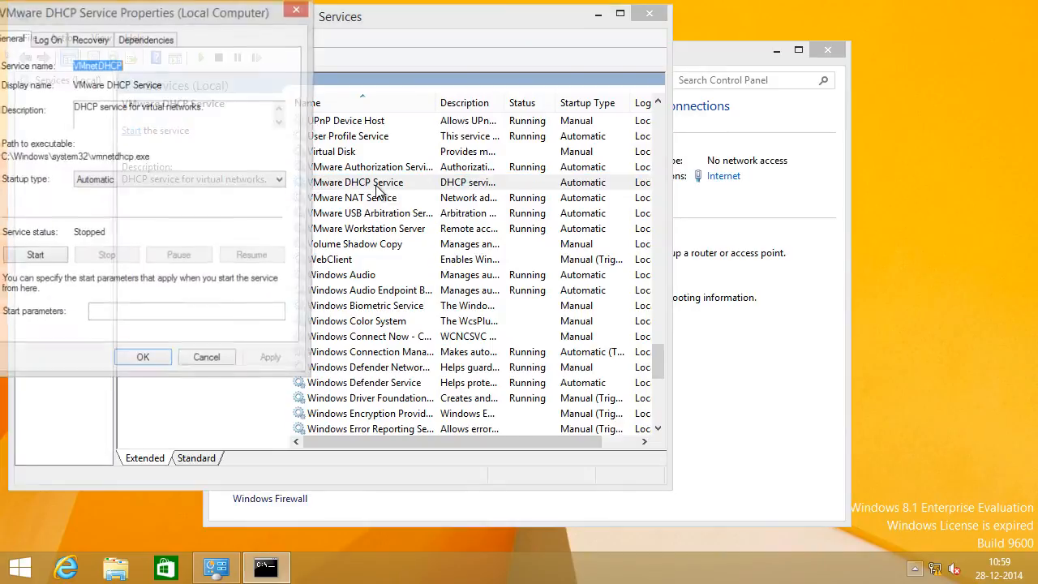
pyautogui.click(227, 366)
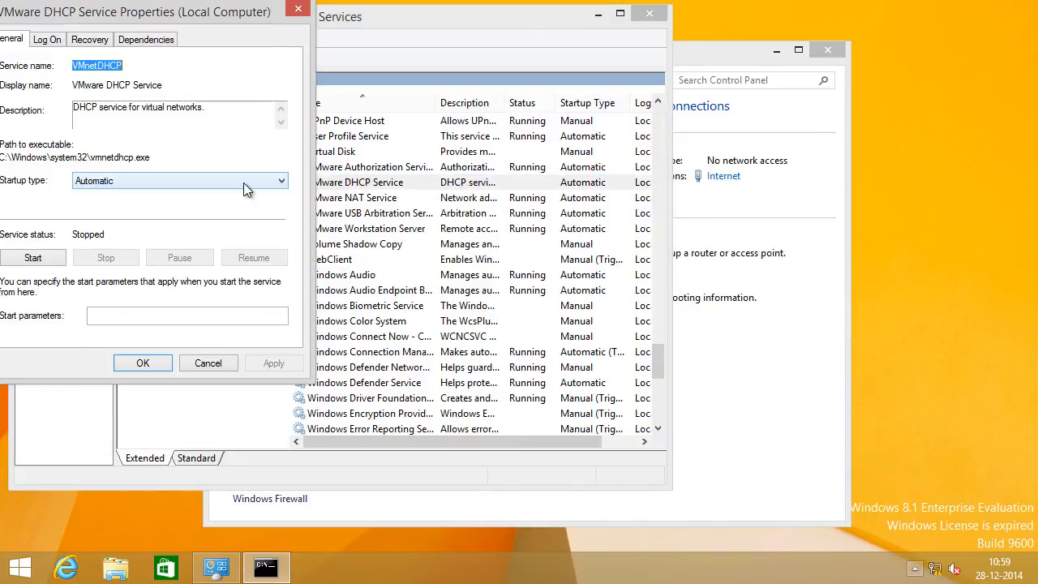
pyautogui.click(243, 183)
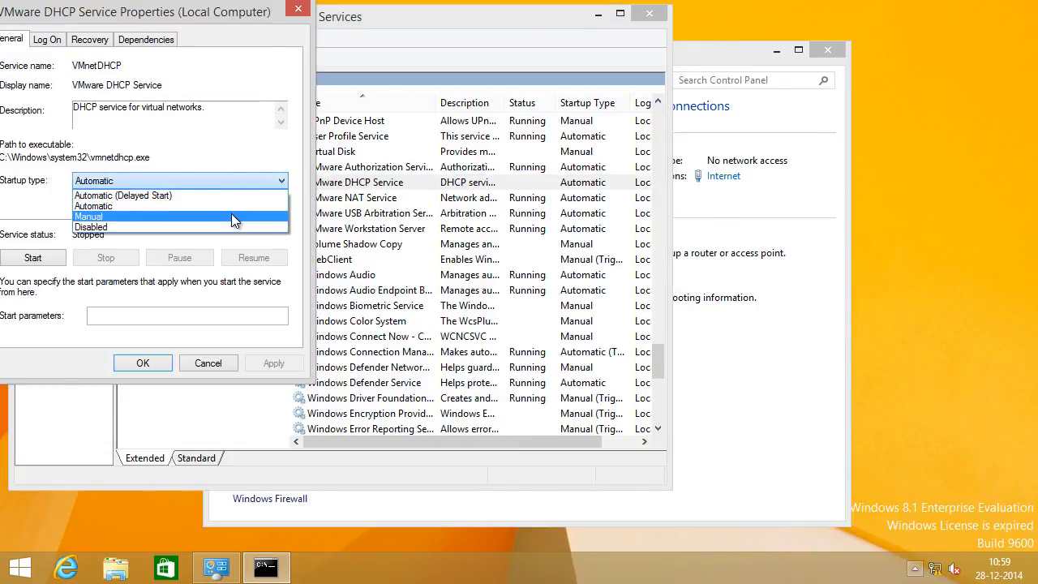
pyautogui.click(232, 216)
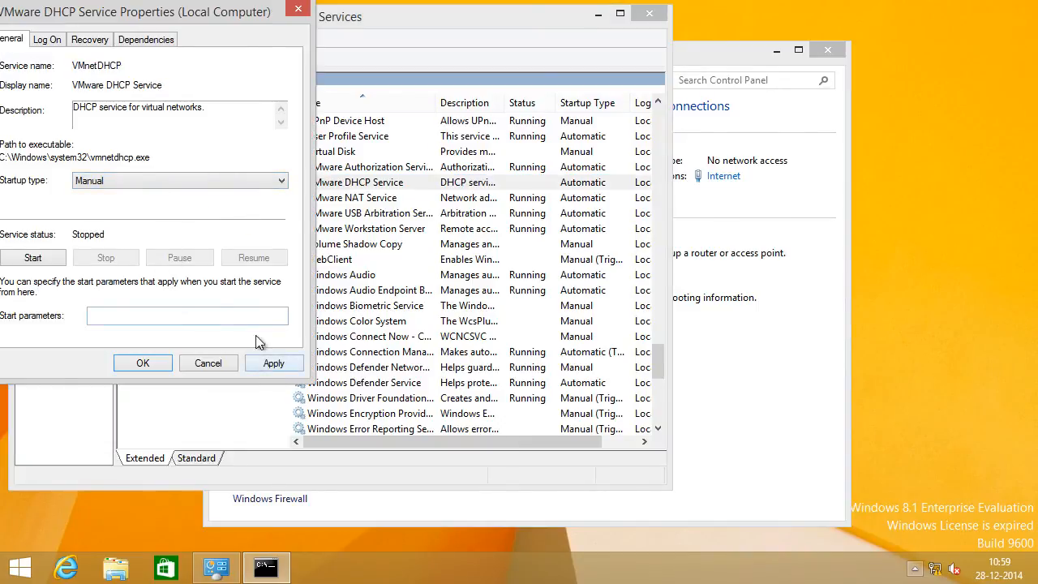
pyautogui.click(276, 363)
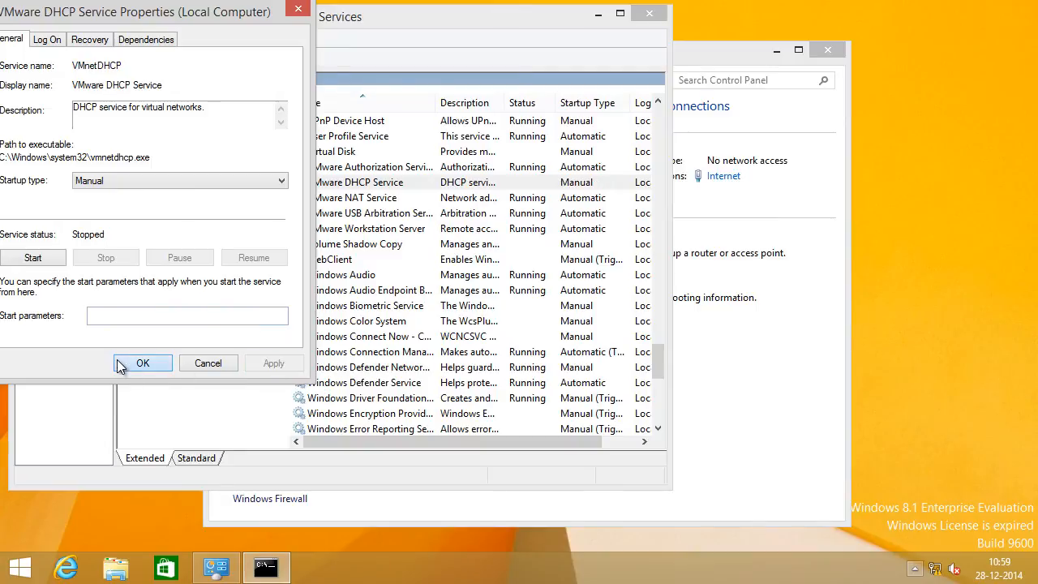
pyautogui.click(118, 366)
pyautogui.click(649, 13)
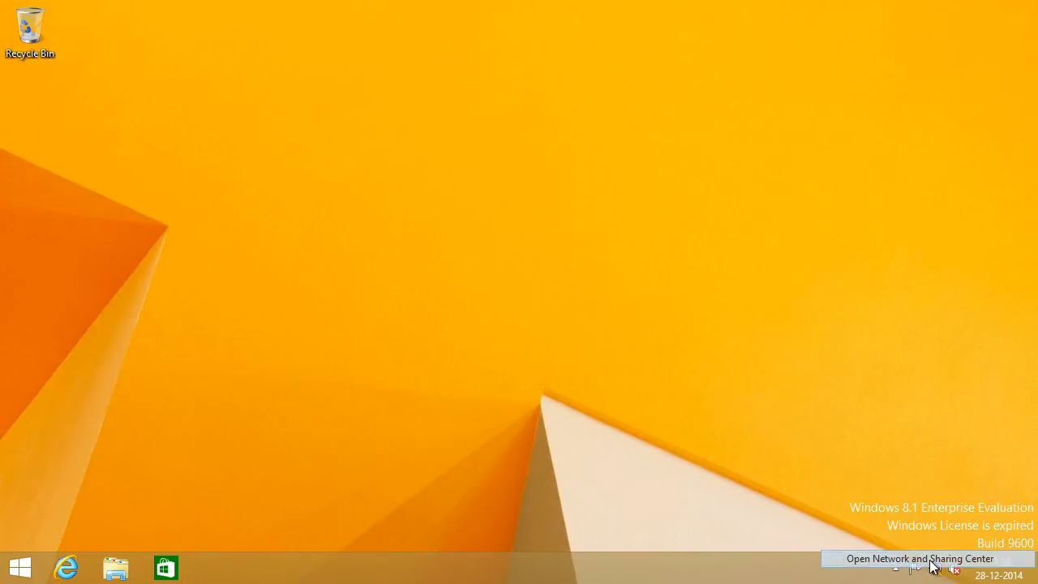
# Step: From the Network and Sharing Center, start a workplace VPN connection over the Internet, choosing to set up the Internet connection later
pyautogui.click(933, 559)
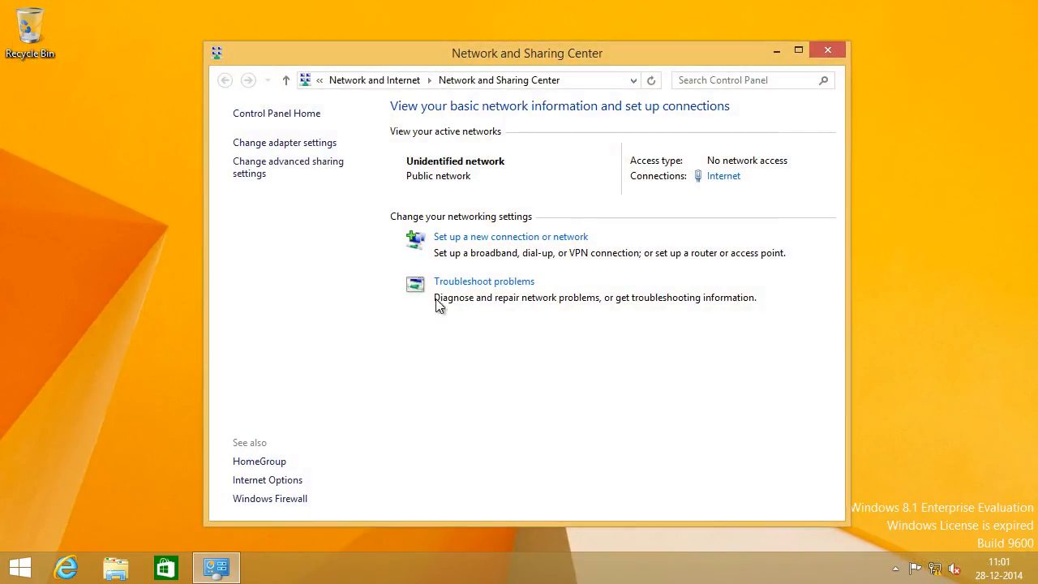
pyautogui.click(544, 238)
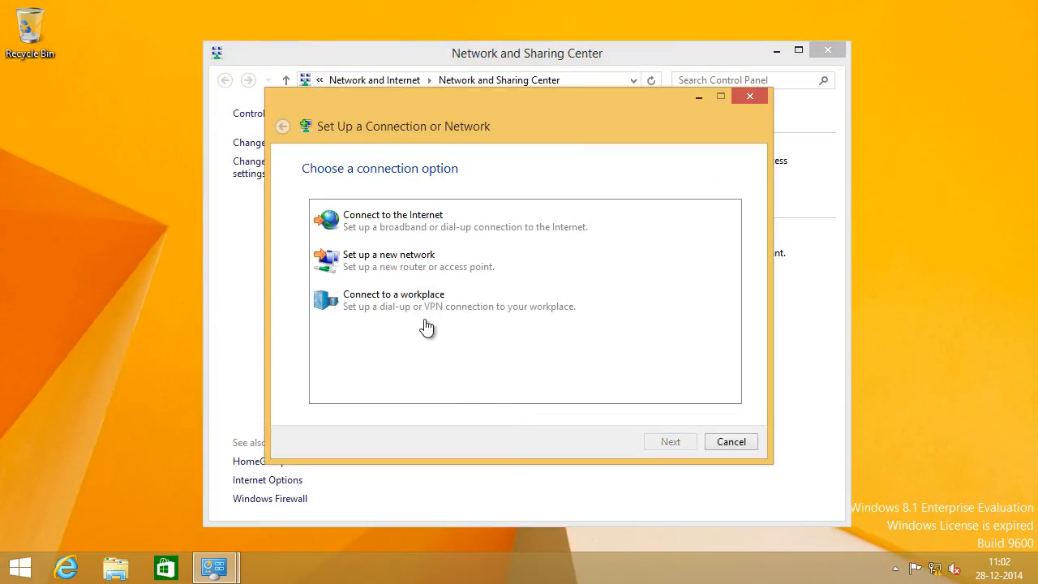
pyautogui.click(419, 302)
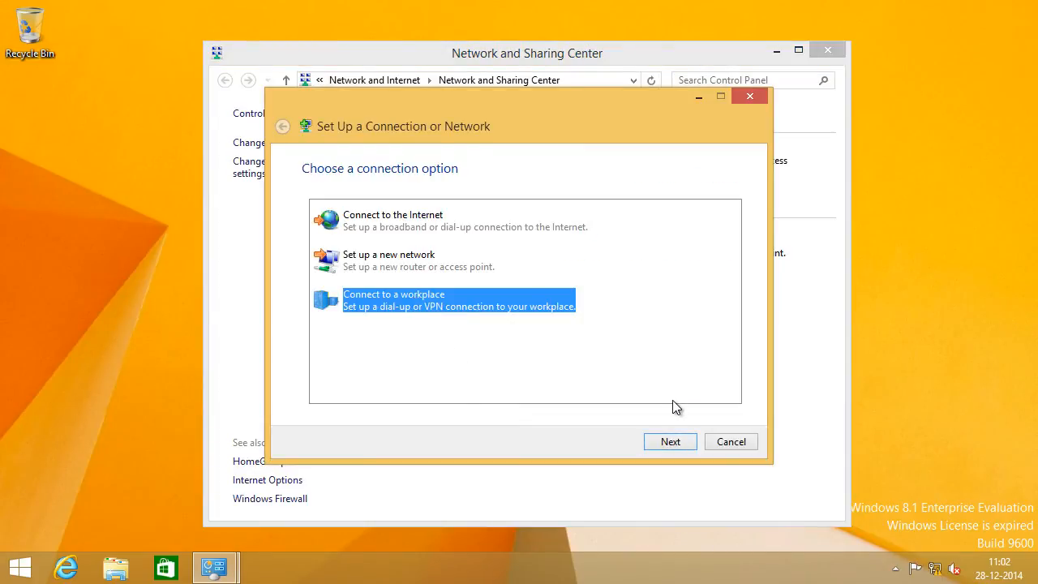
pyautogui.click(670, 441)
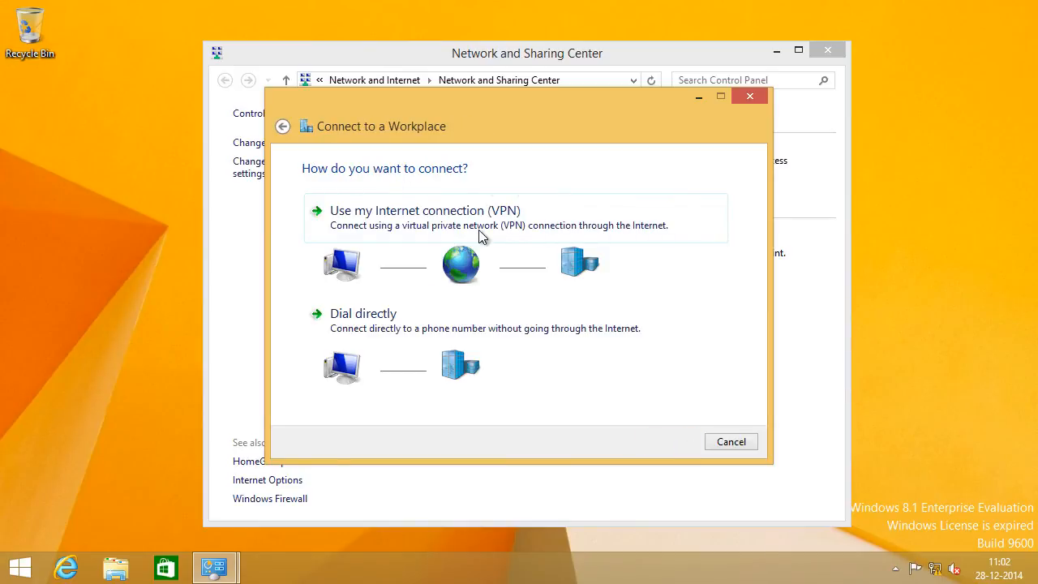
pyautogui.click(383, 232)
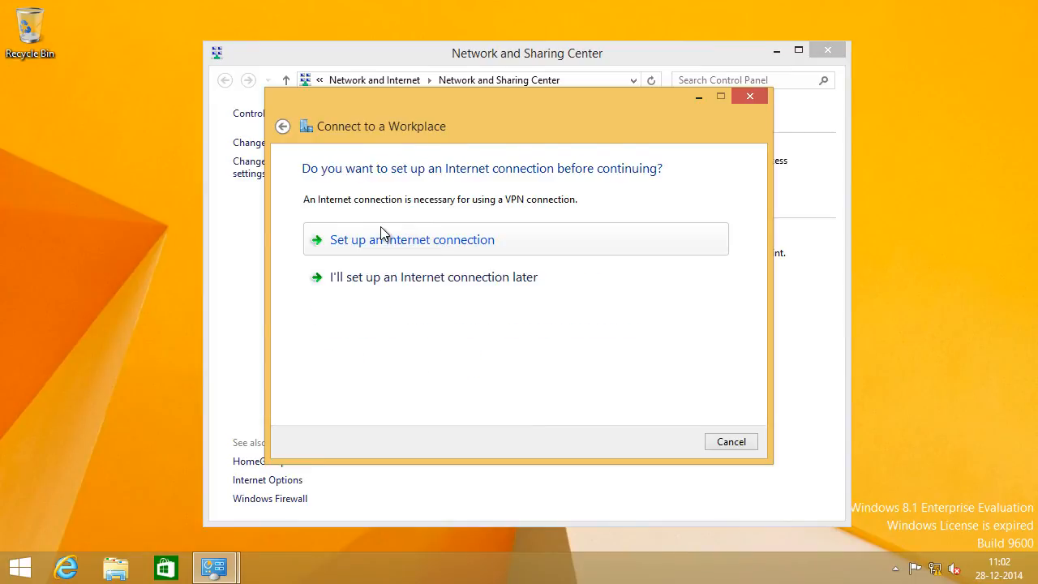
pyautogui.click(400, 279)
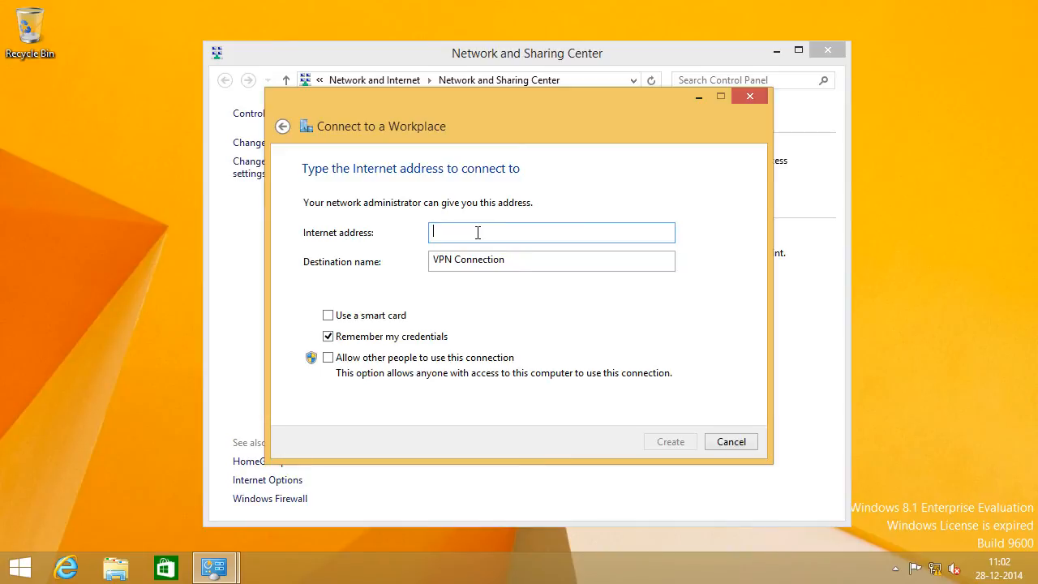
# Step: Create the VPN connection with Internet address 63.25.117.2 and destination name Contoso VPN
pyautogui.write('63.25.117.2')
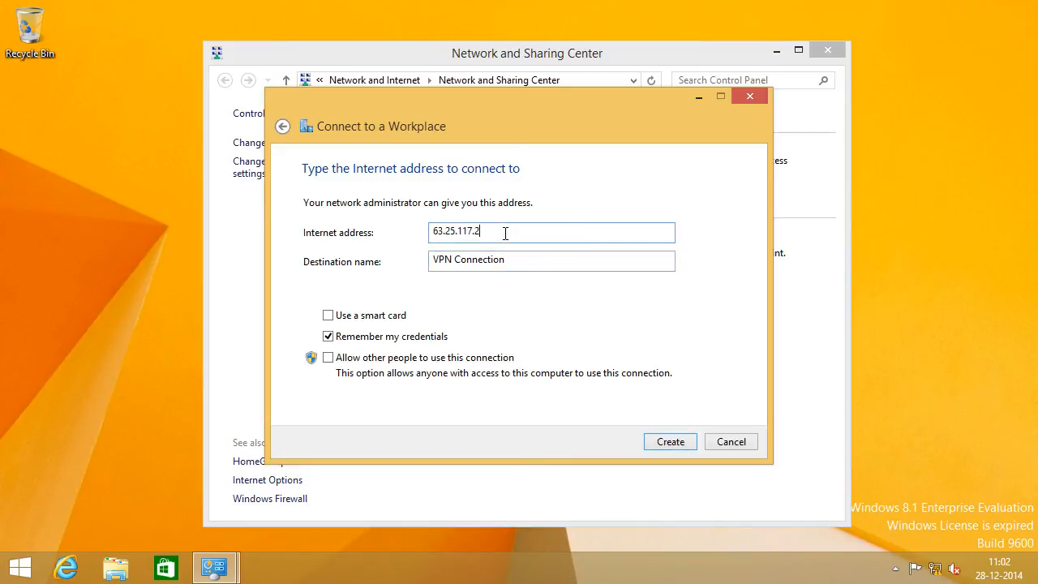
pyautogui.moveTo(505, 233); pyautogui.dragTo(336, 239)
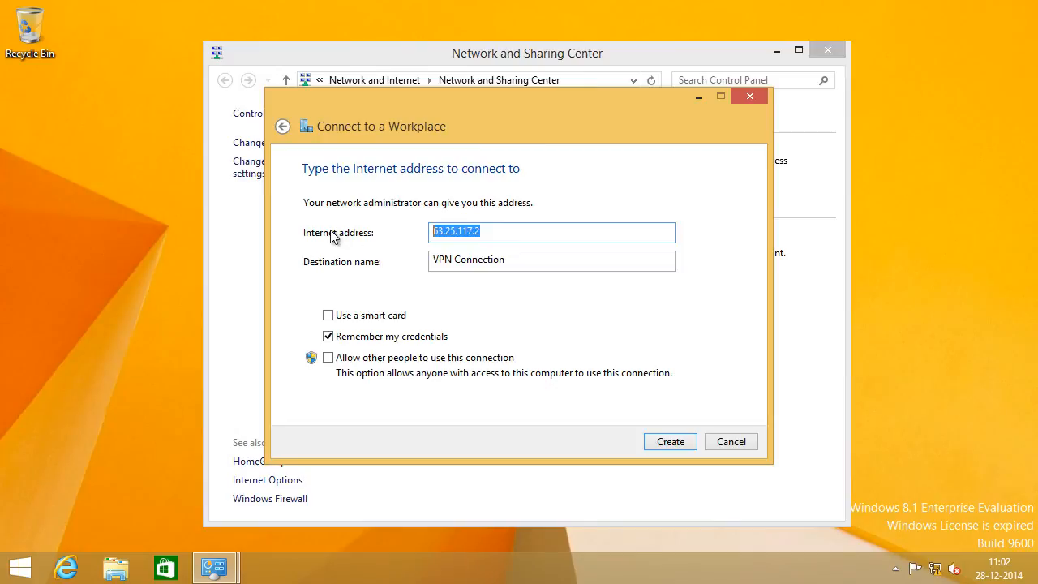
pyautogui.click(489, 232)
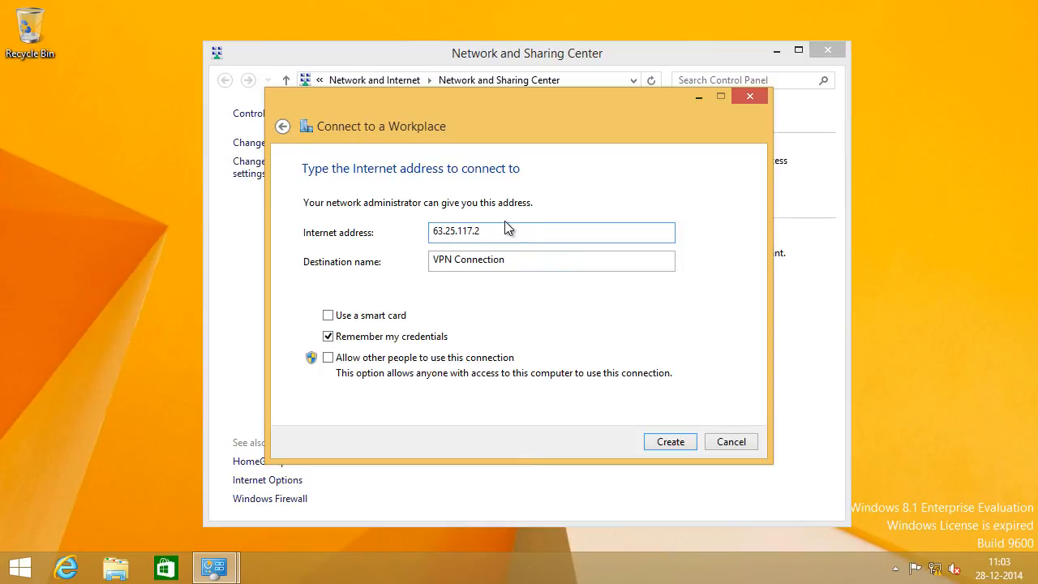
pyautogui.press('Tab')
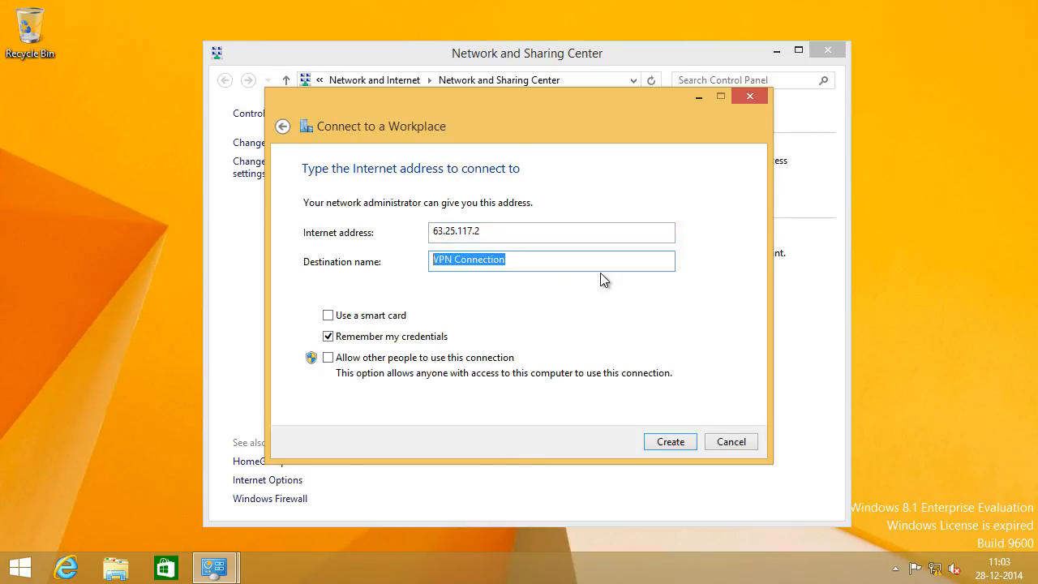
pyautogui.write('C')
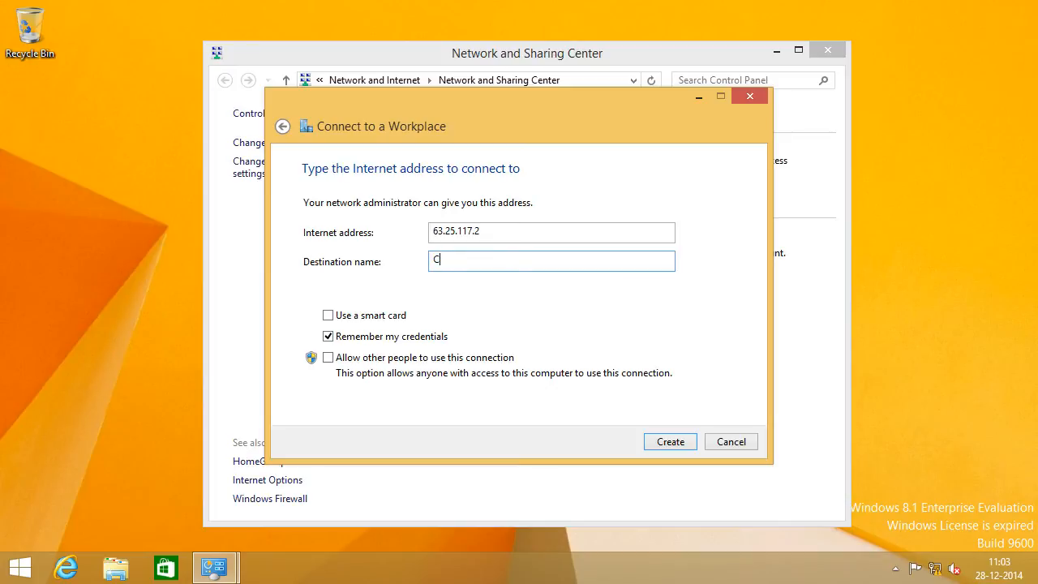
pyautogui.write('ontoso VPN')
pyautogui.click(666, 442)
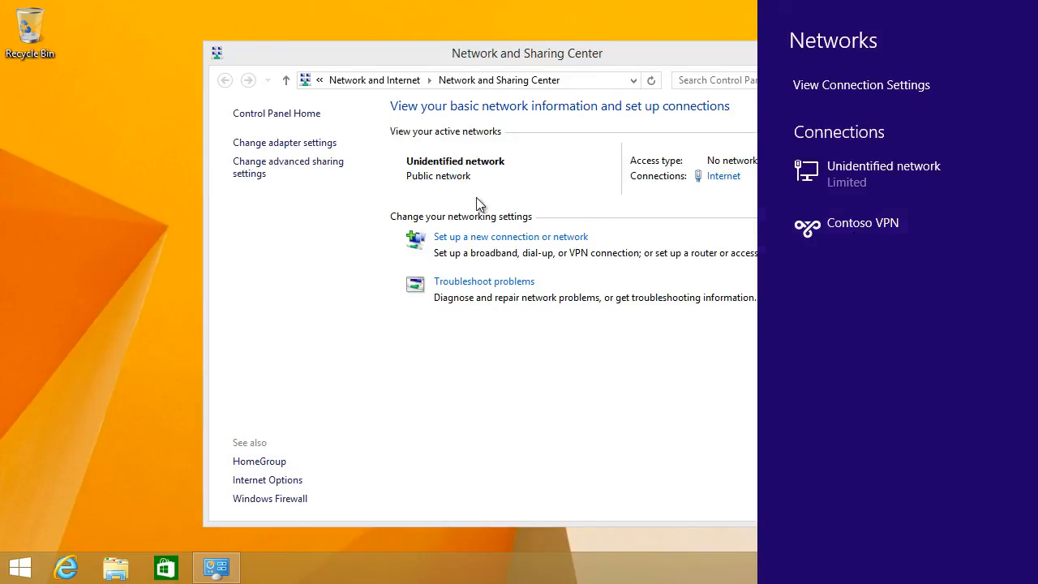
# Step: Open the network adapter list and start connecting to Contoso VPN
pyautogui.click(296, 148)
pyautogui.click(296, 149)
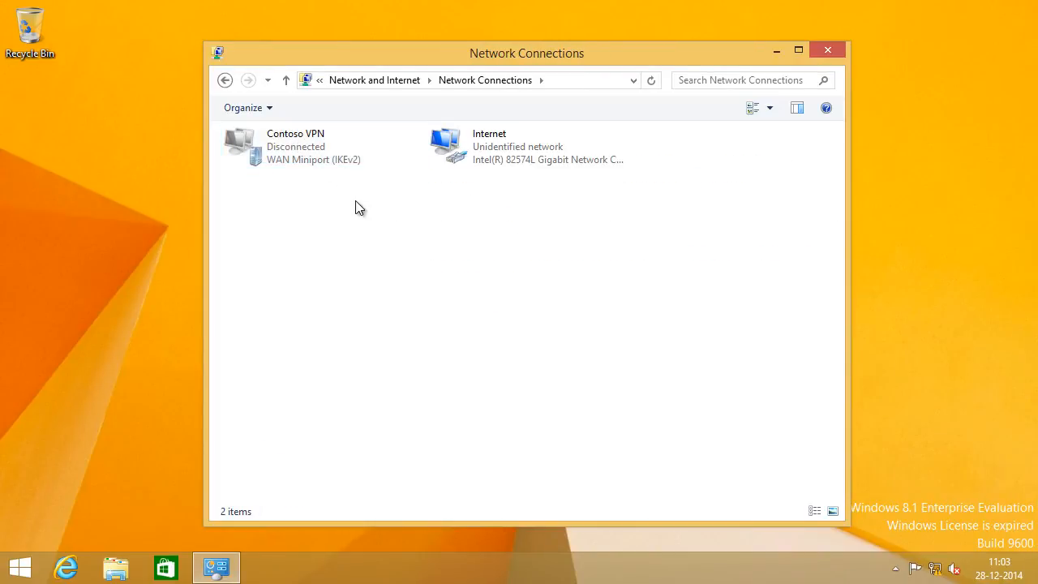
pyautogui.click(286, 156)
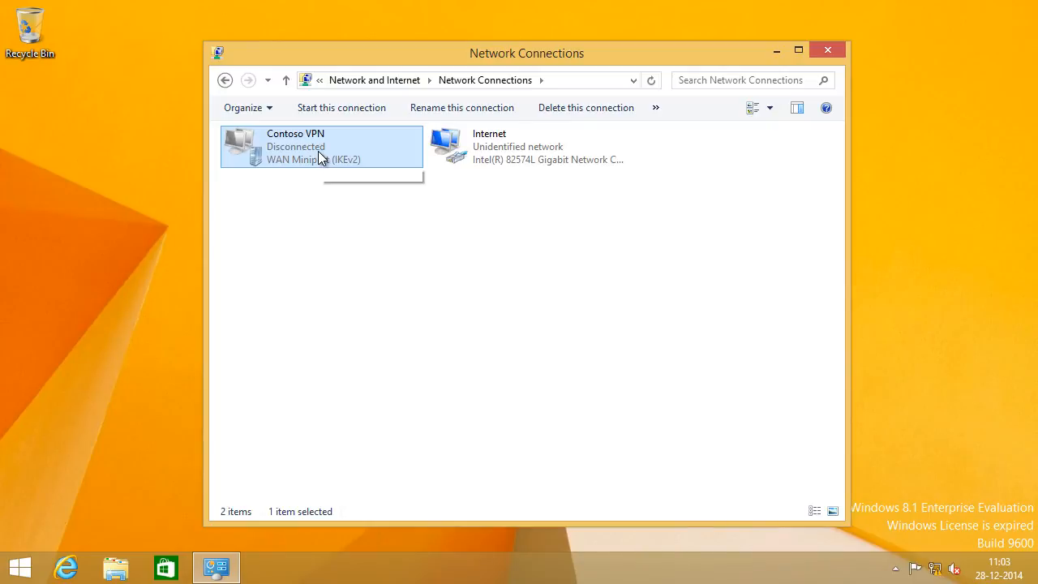
pyautogui.doubleClick(348, 144)
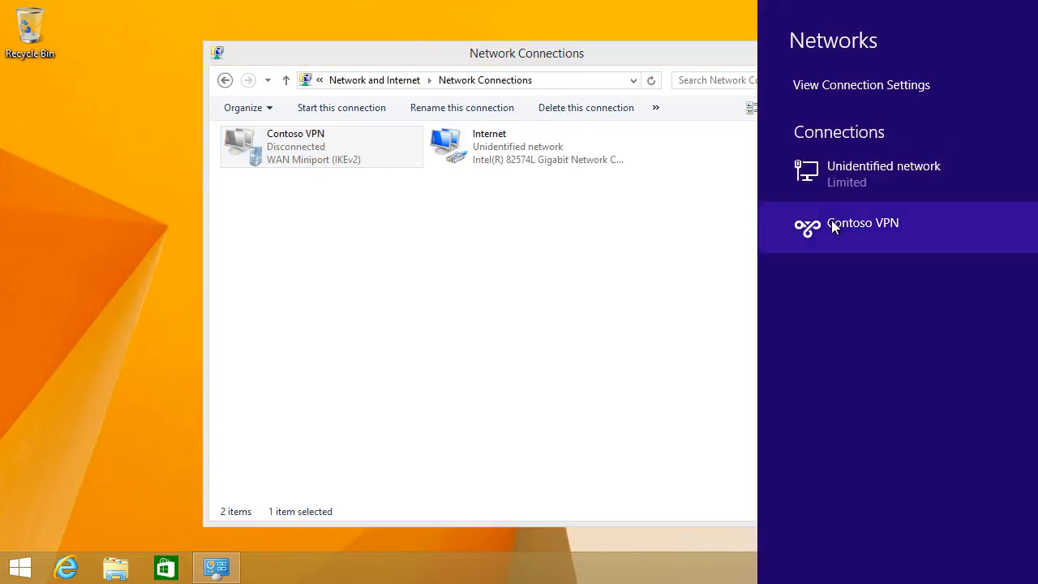
pyautogui.click(833, 227)
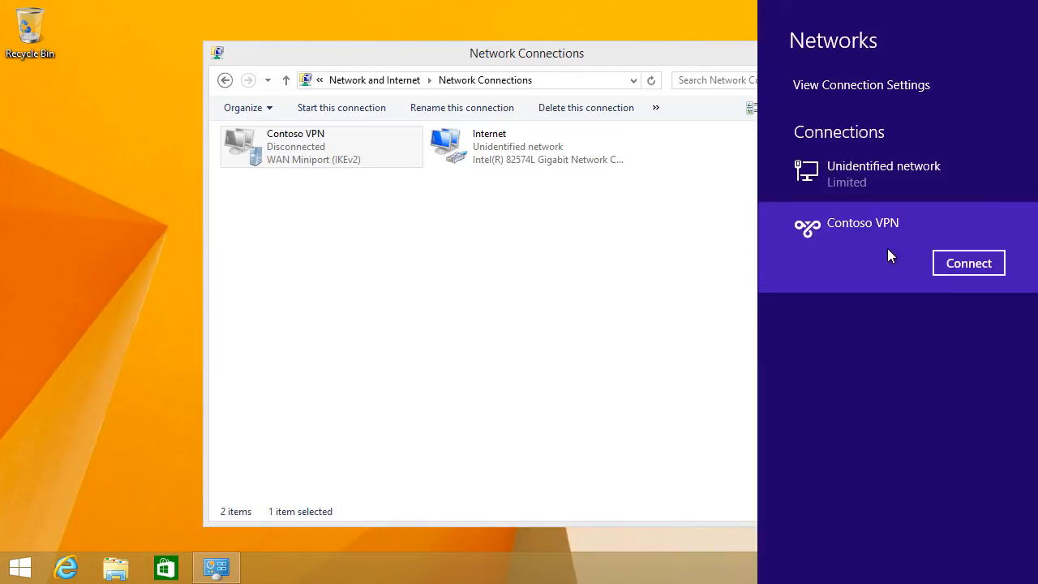
pyautogui.click(977, 263)
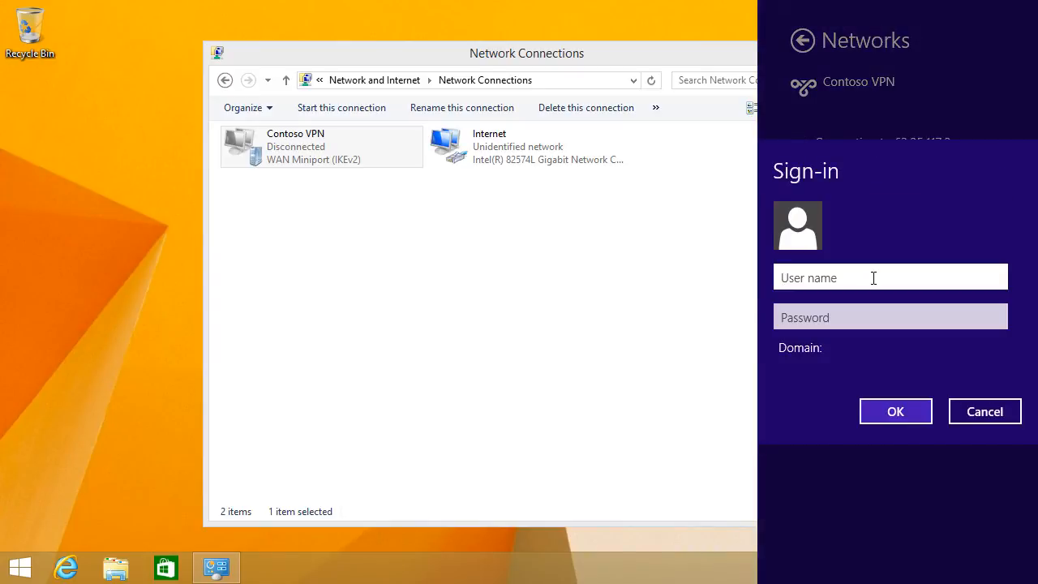
# Step: Try to sign in to Contoso VPN with user name Contoso\User01 and the account password
pyautogui.write('Contoso\\')
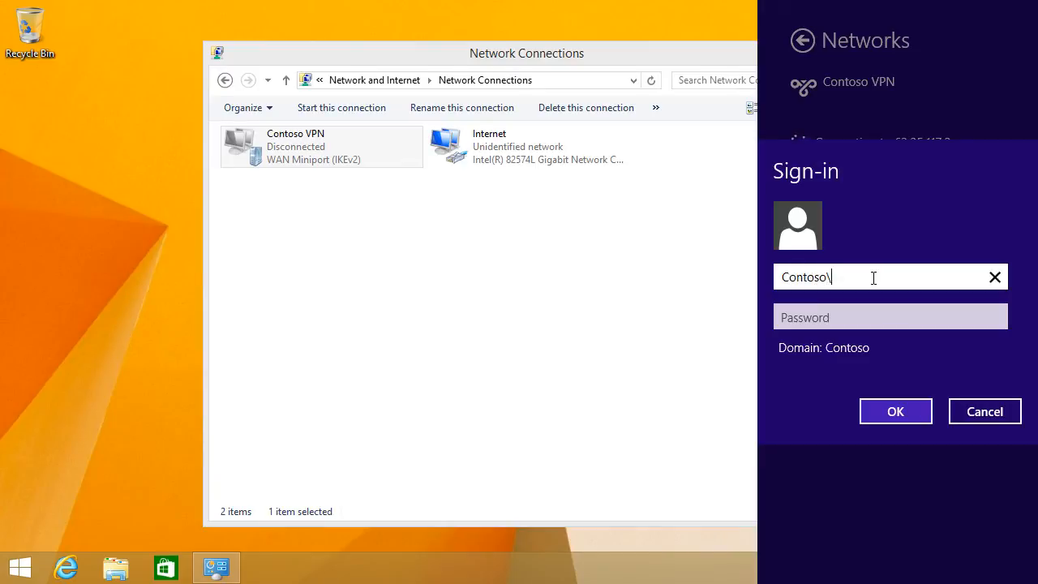
pyautogui.write('User01')
pyautogui.press('Tab')
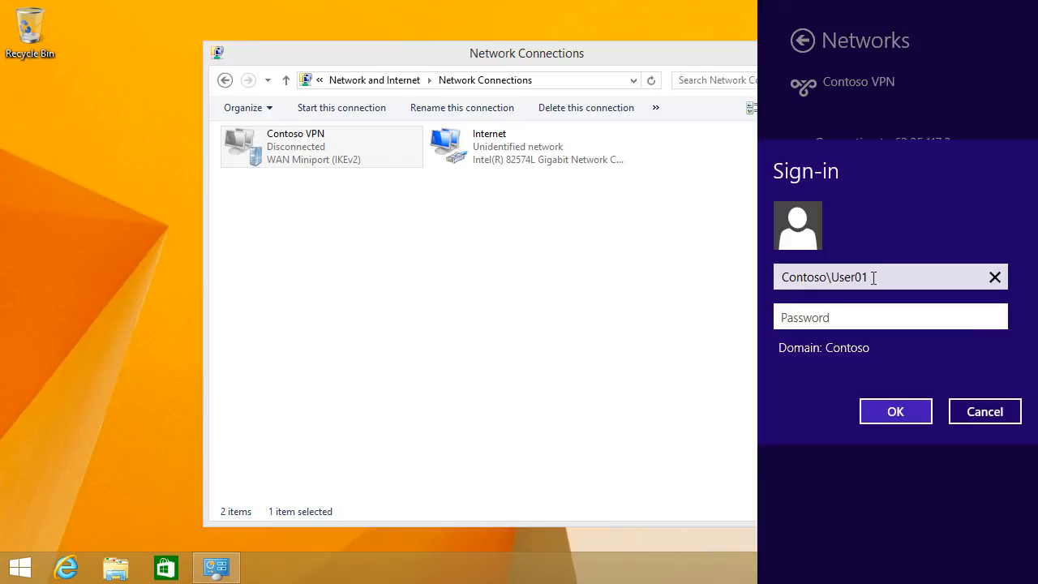
pyautogui.write('*********')
pyautogui.click(898, 401)
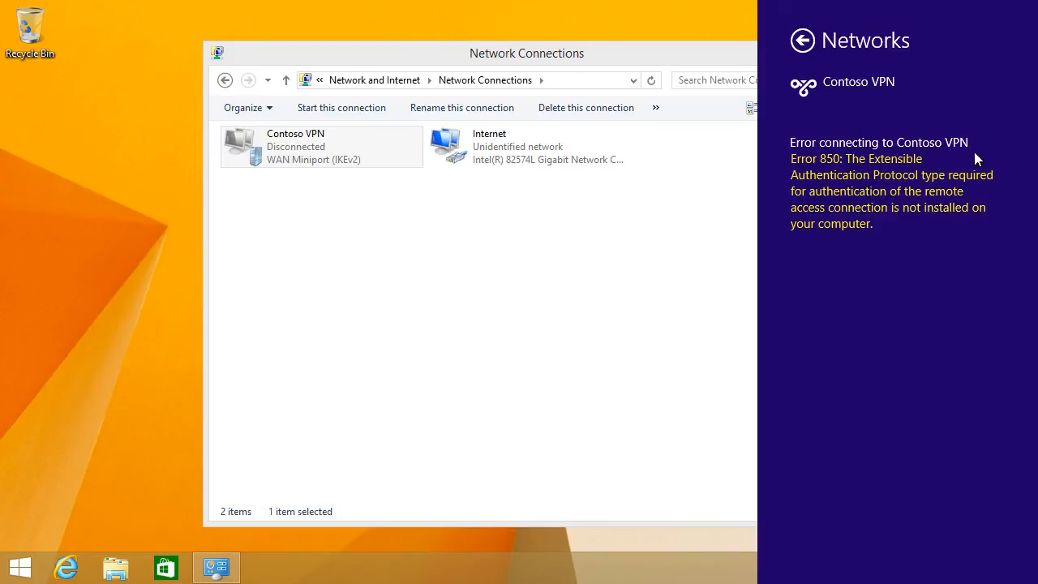
# Step: Open the Contoso VPN connection's properties and set its VPN type to Point to Point Tunneling Protocol (PPTP)
pyautogui.click(351, 155)
pyautogui.rightClick(351, 156)
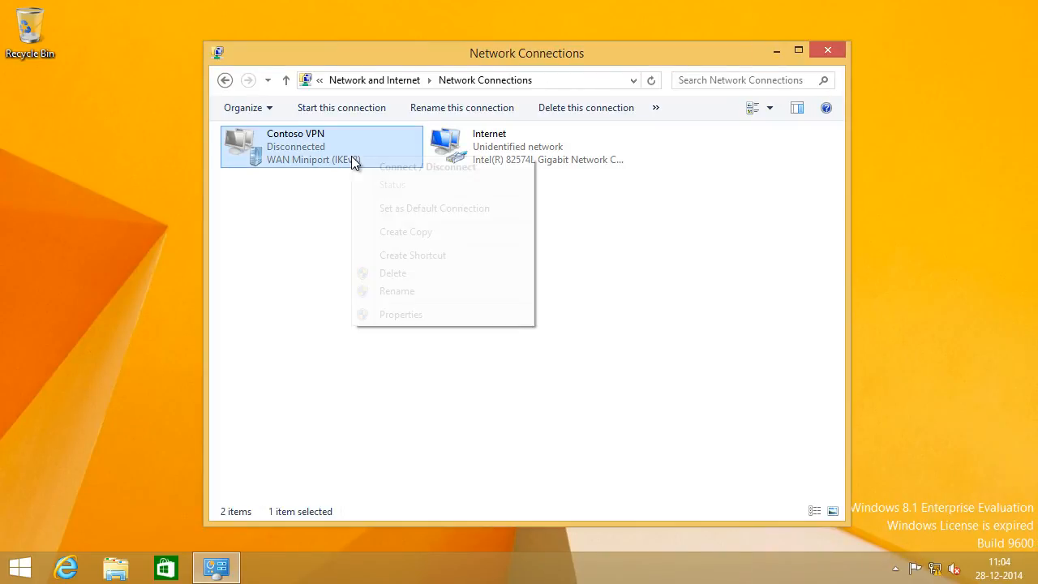
pyautogui.click(400, 315)
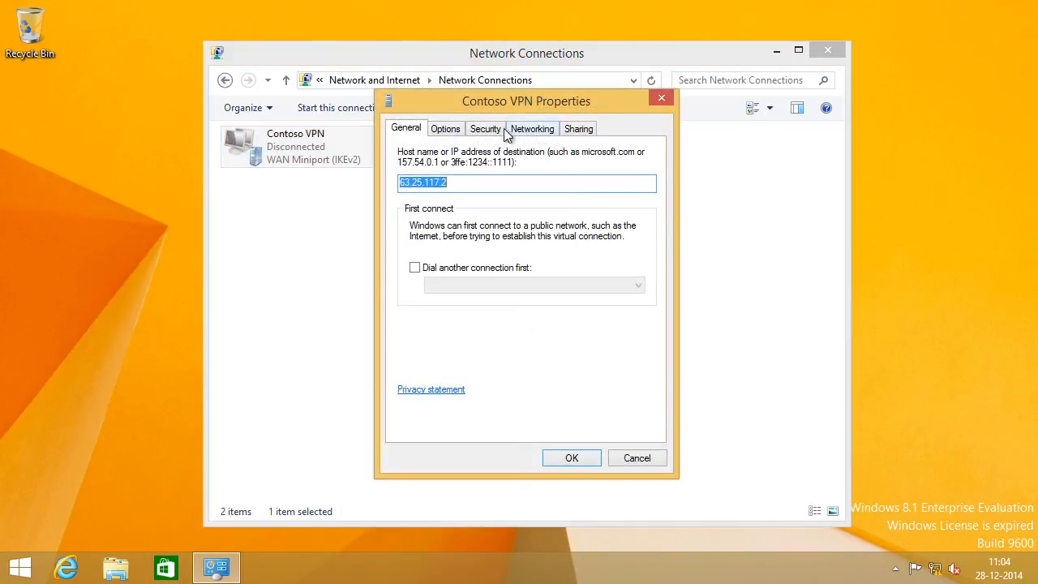
pyautogui.click(513, 129)
pyautogui.click(477, 129)
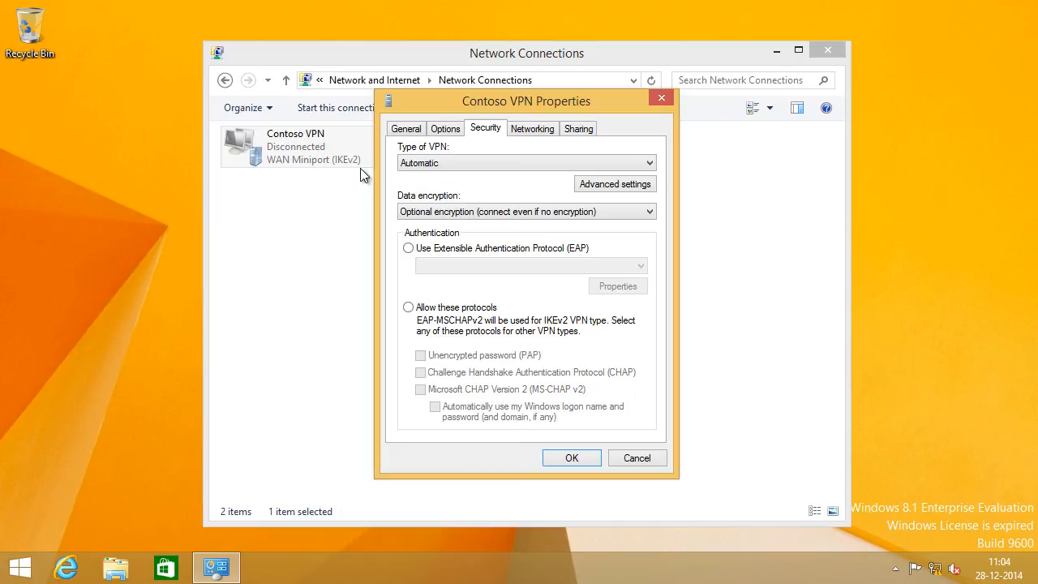
pyautogui.click(484, 161)
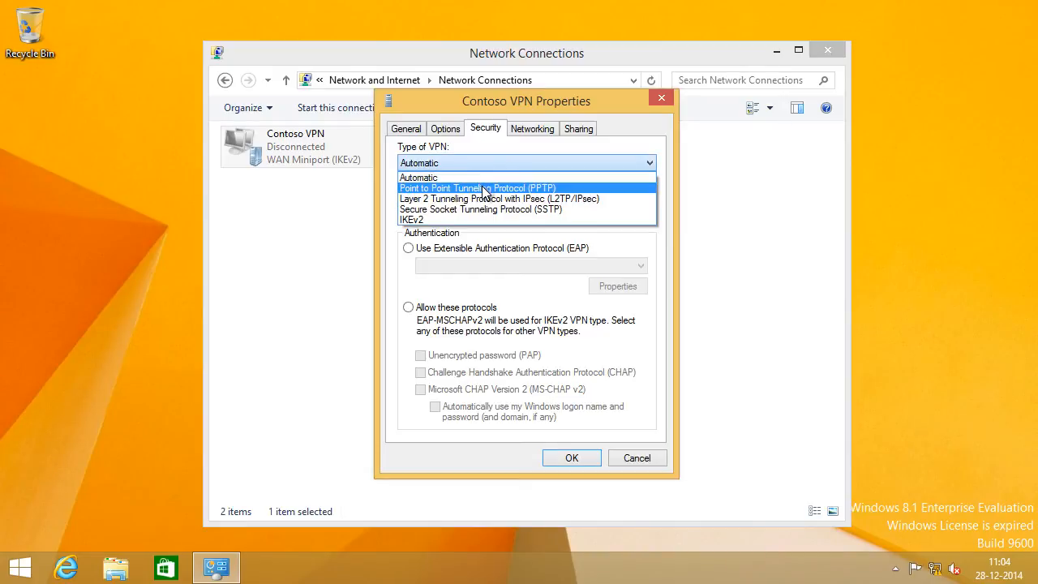
pyautogui.click(594, 190)
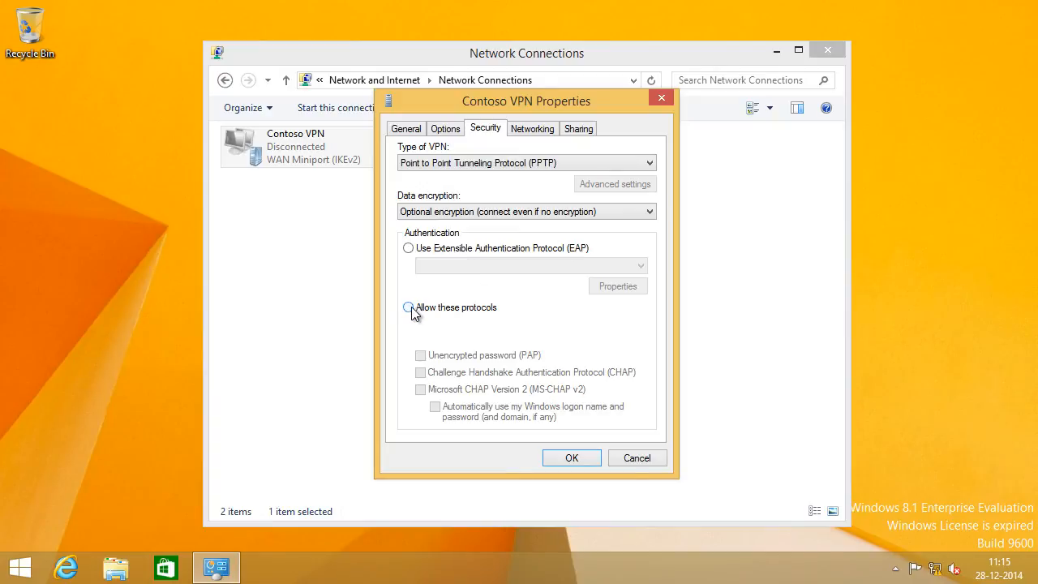
# Step: Allow MS-CHAP v2 authentication for Contoso VPN, comparing it with the server policy's authentication constraints, and save the connection properties
pyautogui.click(412, 309)
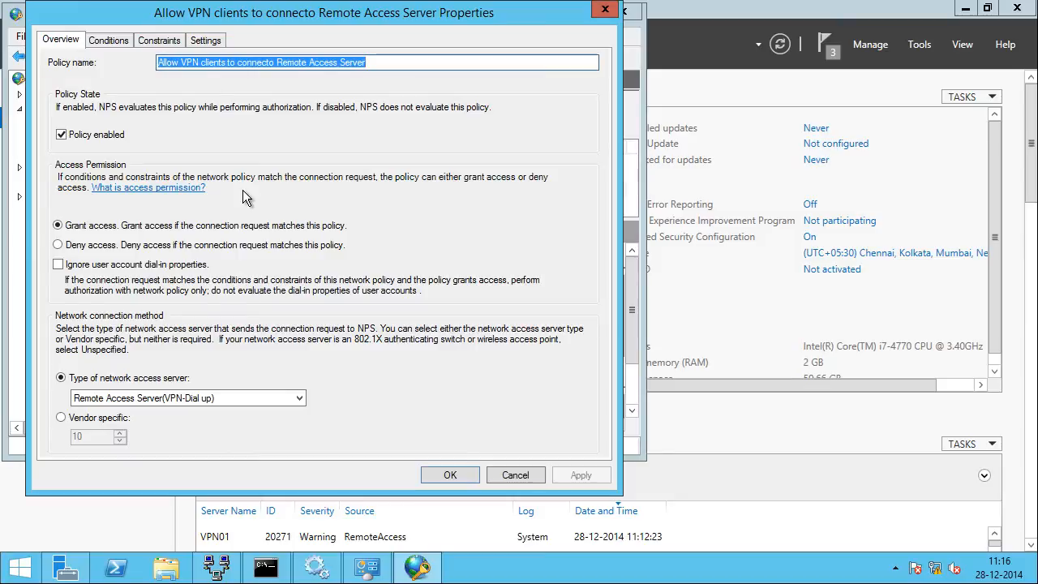
pyautogui.click(167, 40)
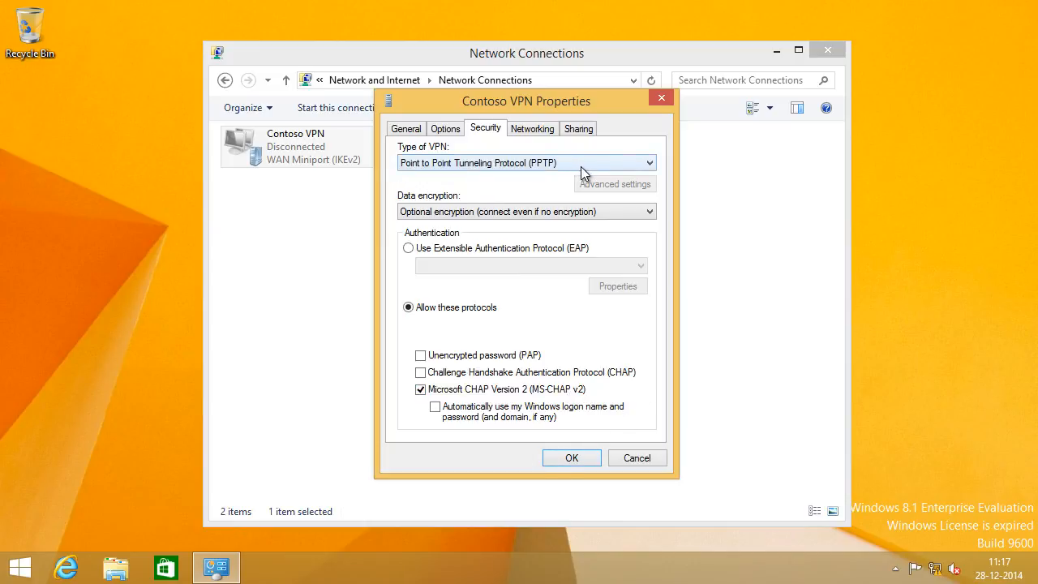
pyautogui.click(591, 457)
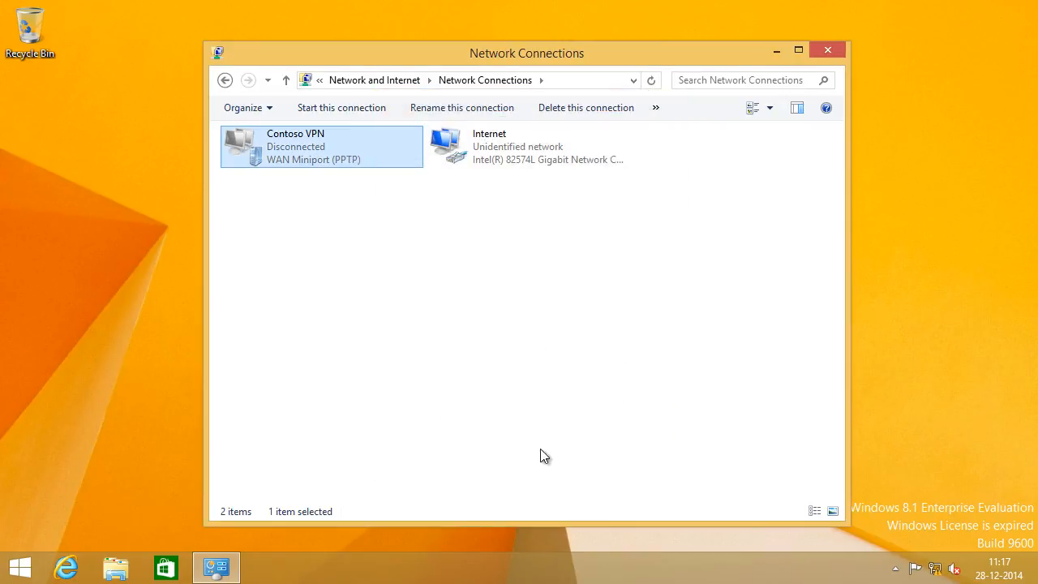
# Step: Connect to Contoso VPN, signing in with user name CONTOSO\User01 and the account password
pyautogui.doubleClick(339, 142)
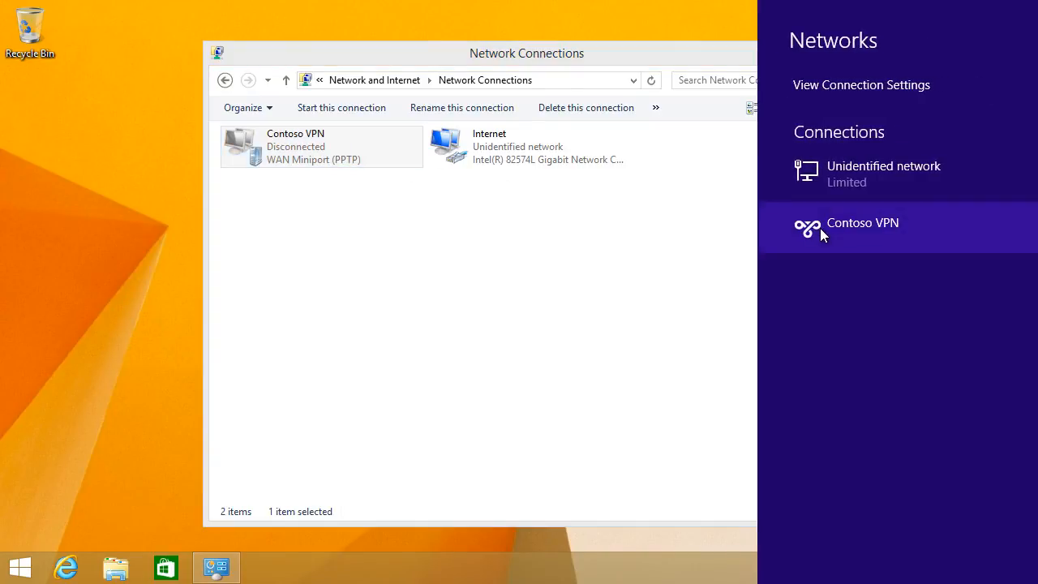
pyautogui.click(819, 227)
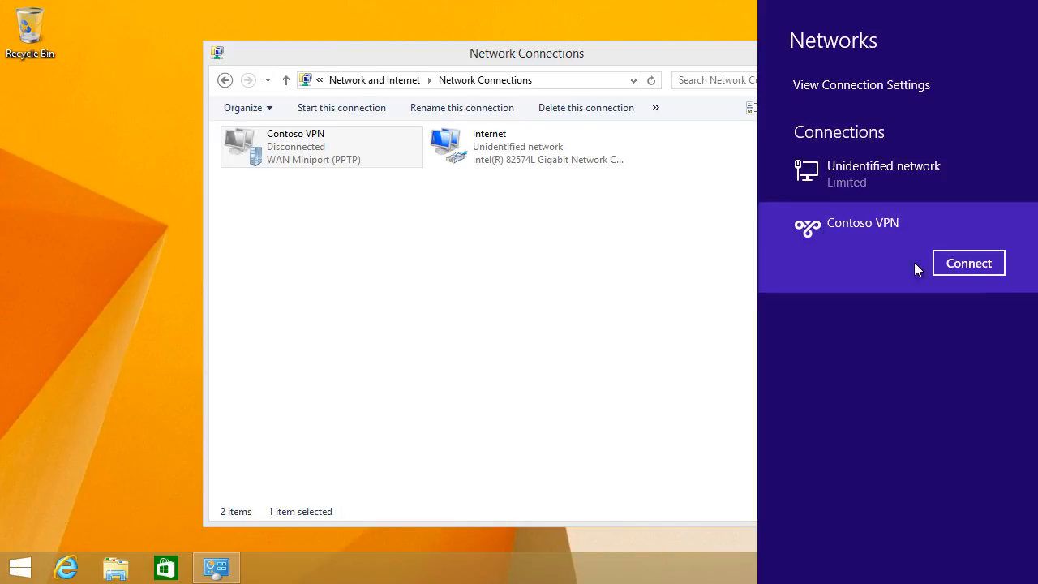
pyautogui.click(954, 262)
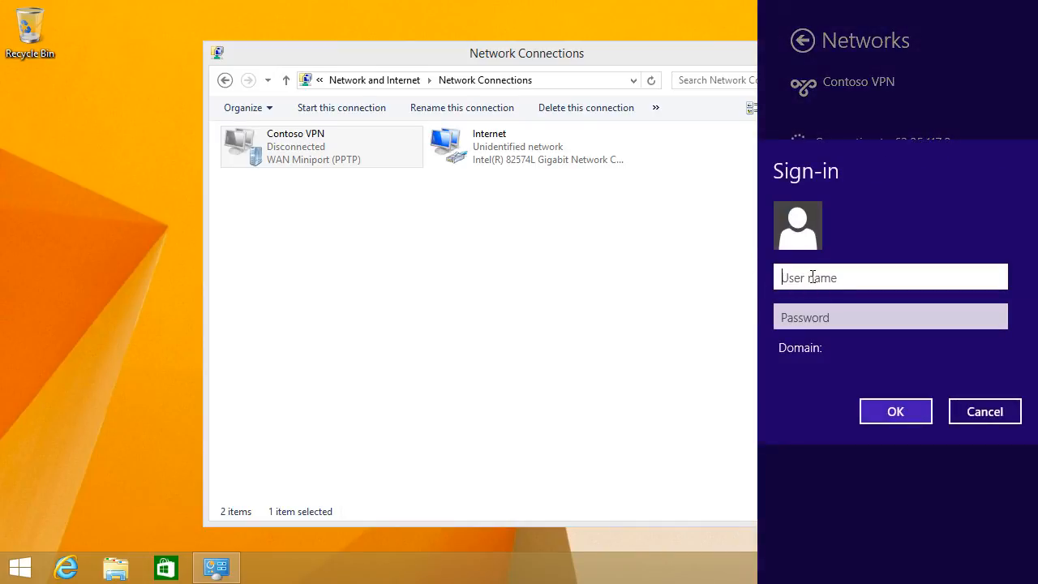
pyautogui.write('CONTOSO')
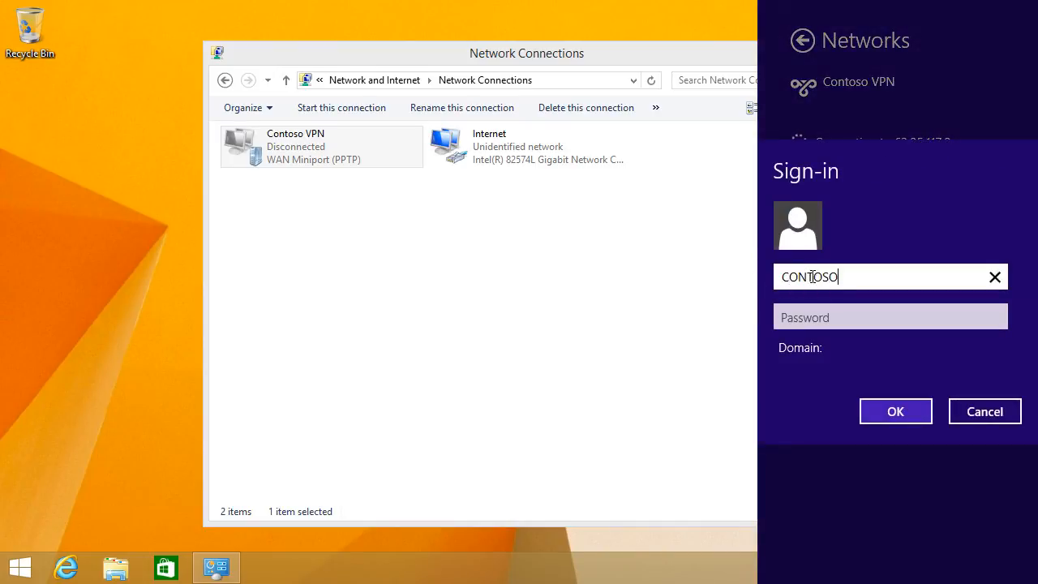
pyautogui.write('\\User01')
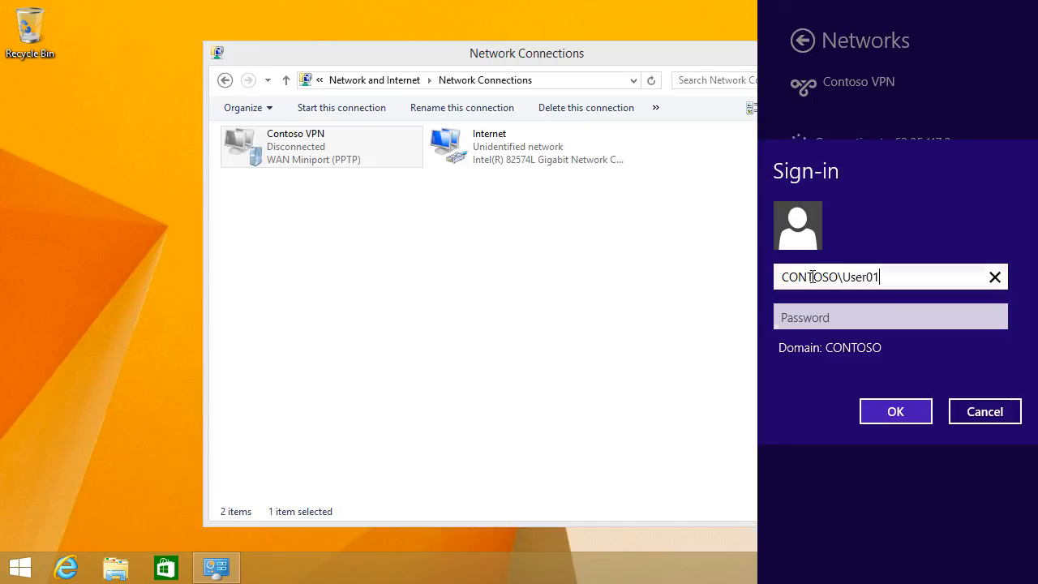
pyautogui.press('Tab')
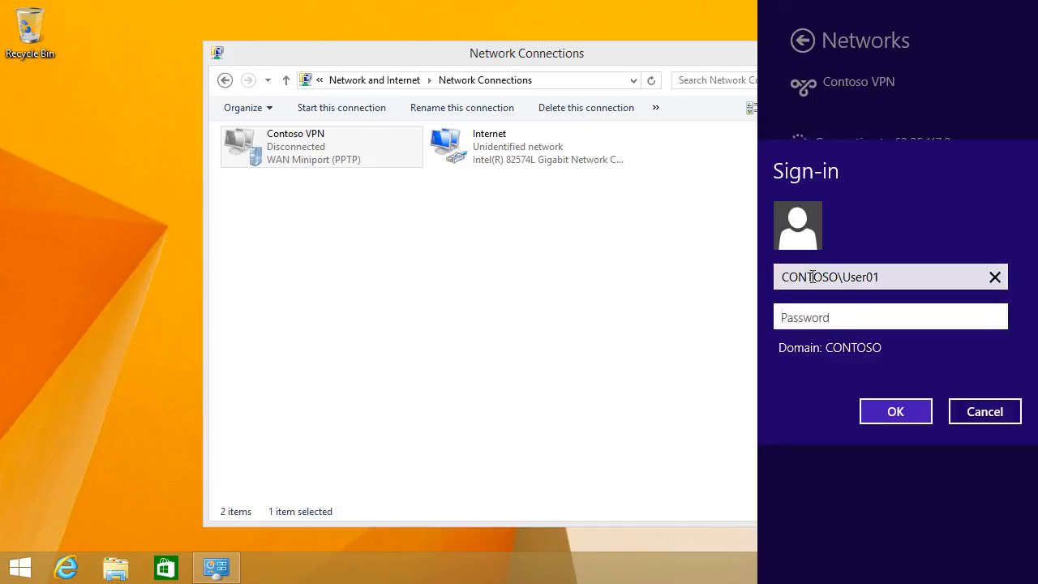
pyautogui.write('•••••••••')
pyautogui.click(924, 409)
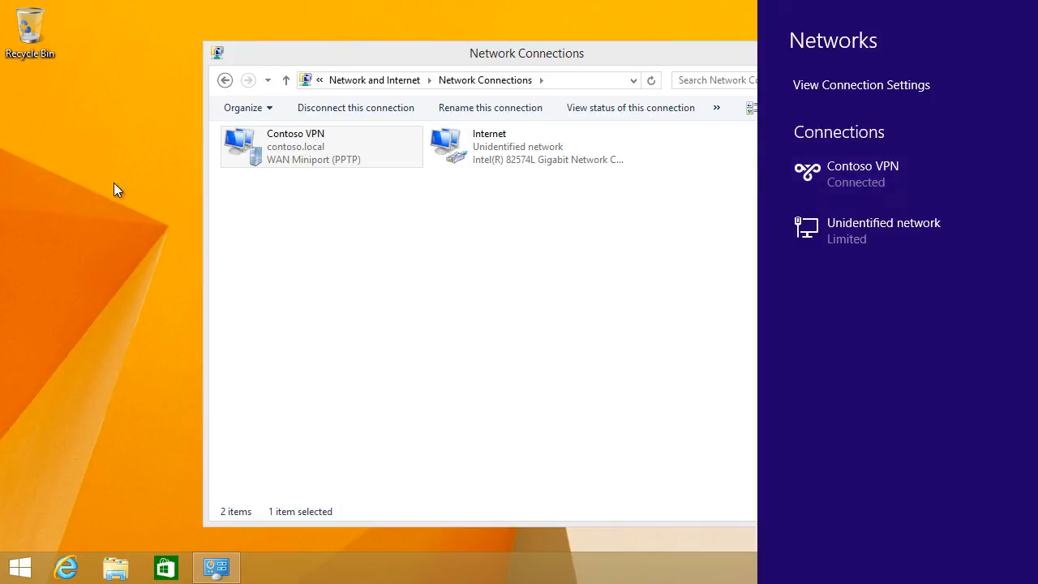
# Step: View the Contoso VPN connection's status and check the IPv4 address in its network connection details
pyautogui.click(280, 194)
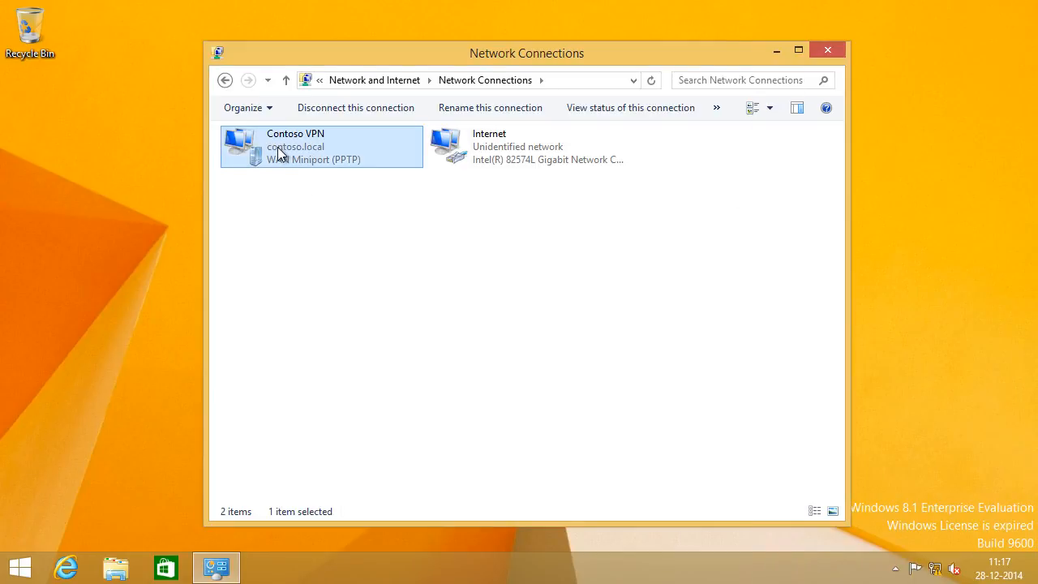
pyautogui.rightClick(335, 151)
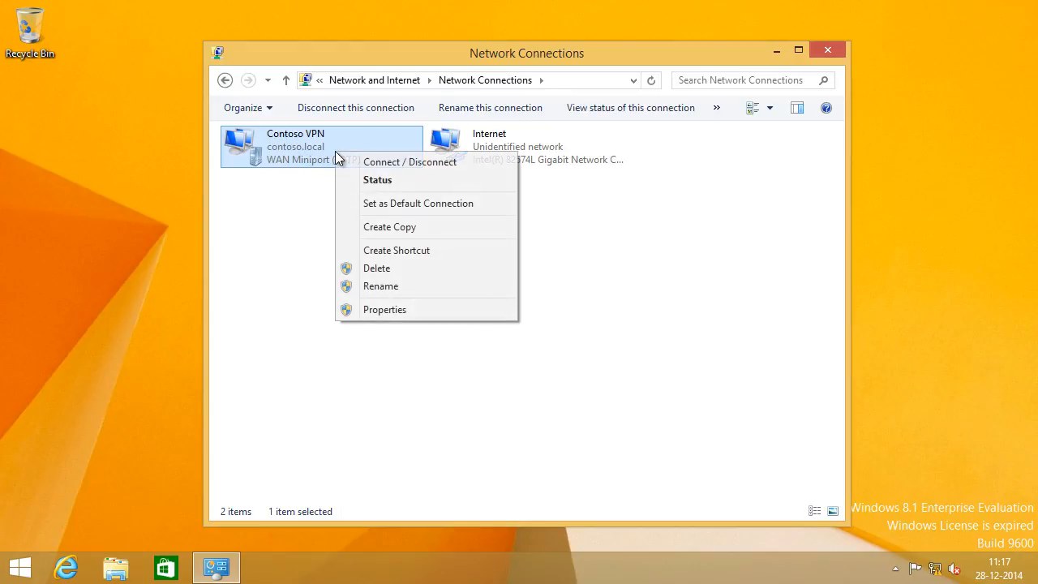
pyautogui.click(375, 185)
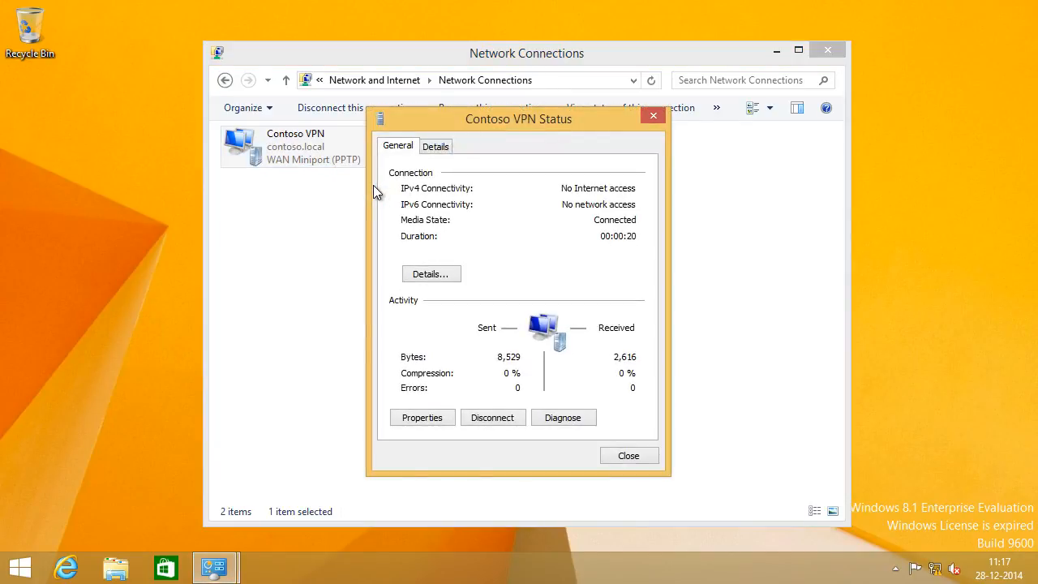
pyautogui.click(432, 276)
pyautogui.click(523, 263)
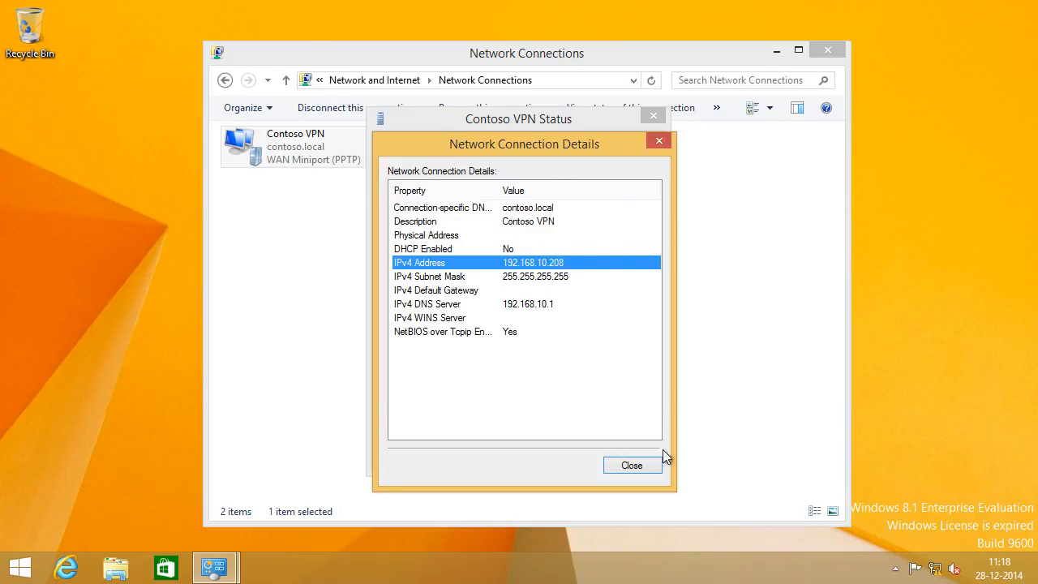
pyautogui.click(646, 466)
pyautogui.click(636, 457)
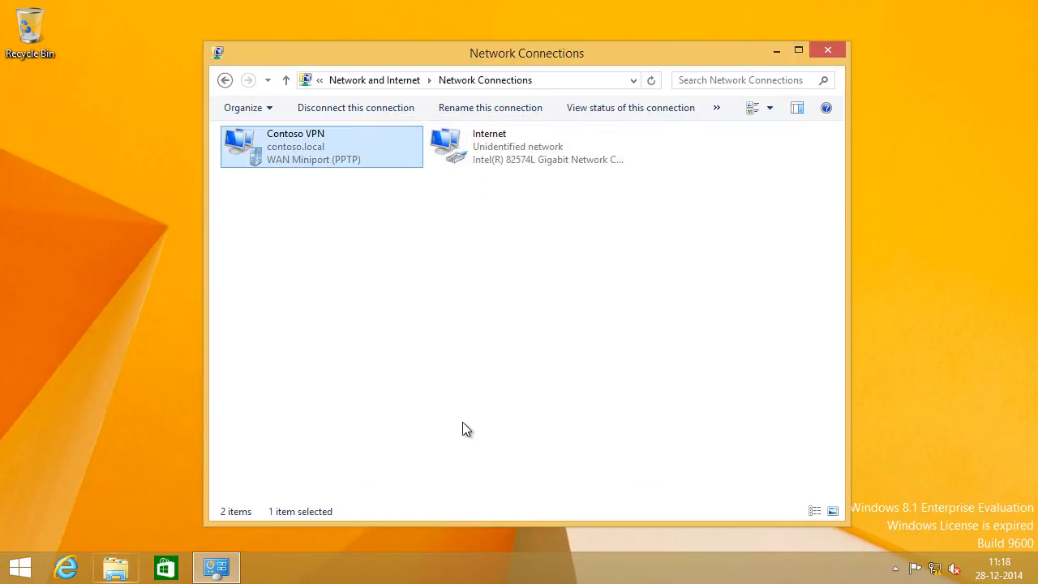
# Step: Open a command prompt on the client and ping fileserver01 to test access through the VPN
pyautogui.click(462, 422)
pyautogui.press('super+r')
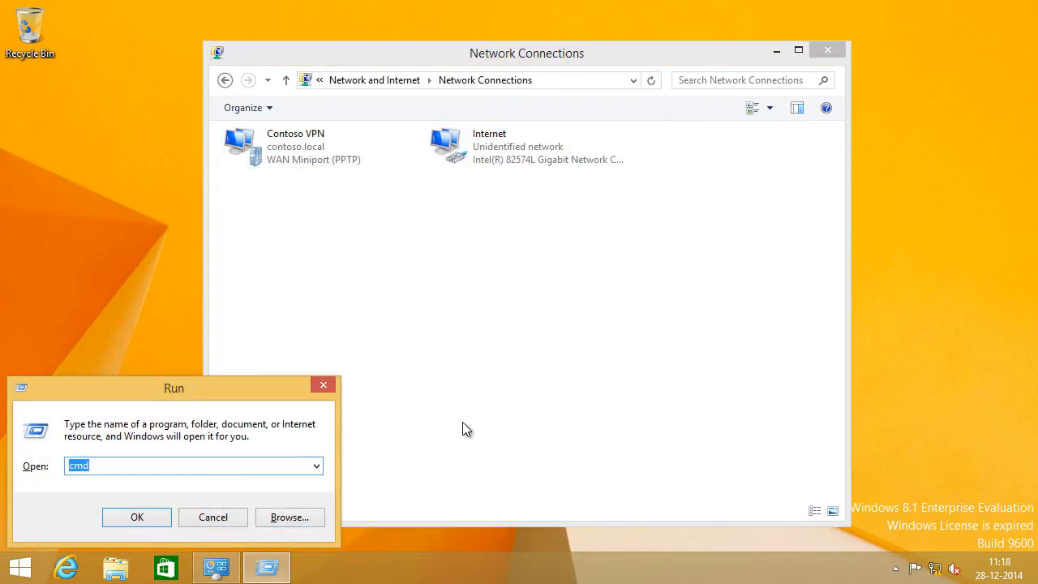
pyautogui.press('Return')
pyautogui.write('ping fileserver0')
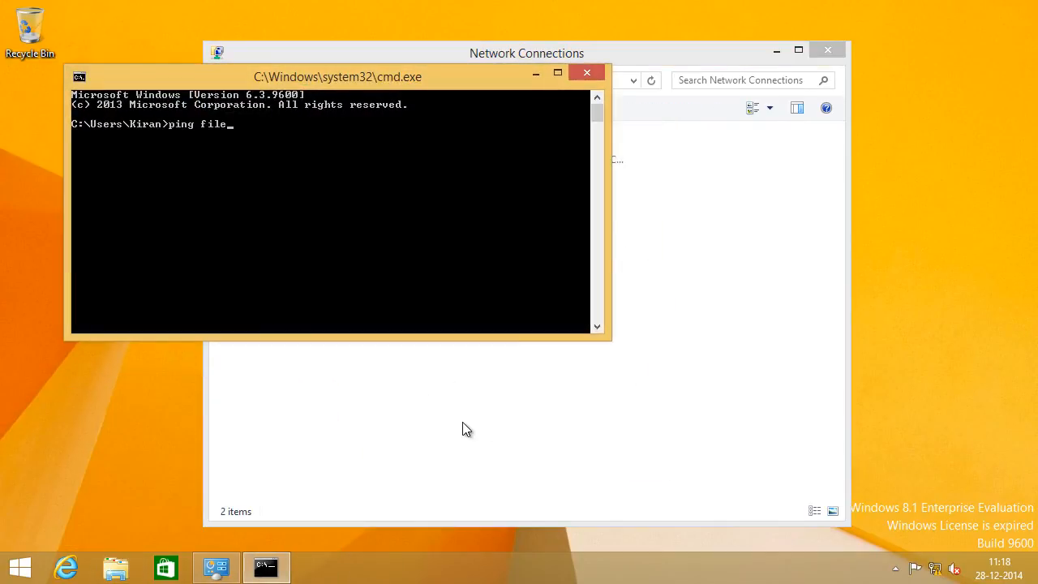
pyautogui.write('1')
pyautogui.press('Return')
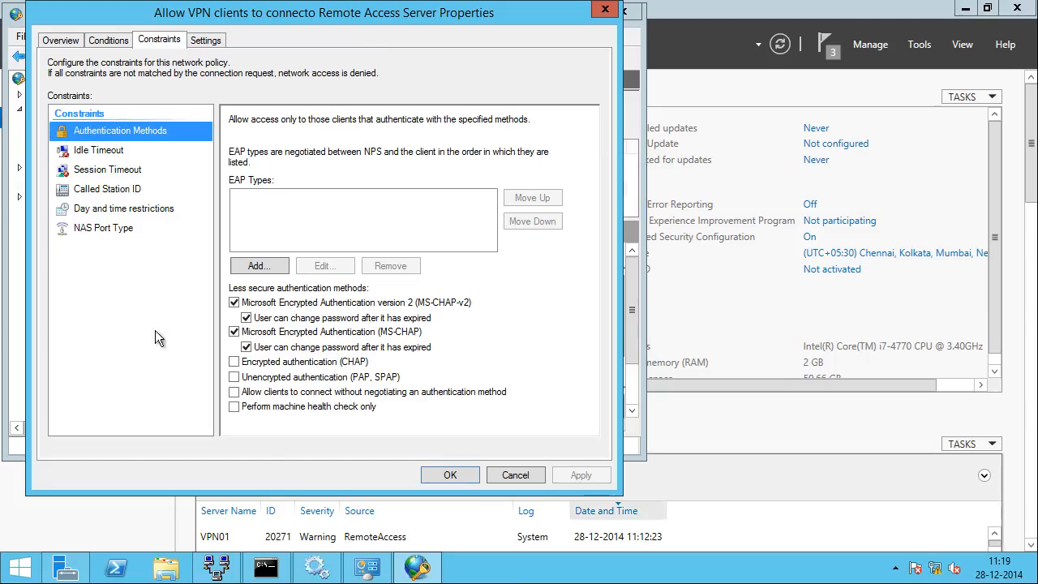
# Step: On the VPN server, close the network policy properties and check the CONTOSO\User01 status under Remote Access Clients in Routing and Remote Access
pyautogui.click(454, 473)
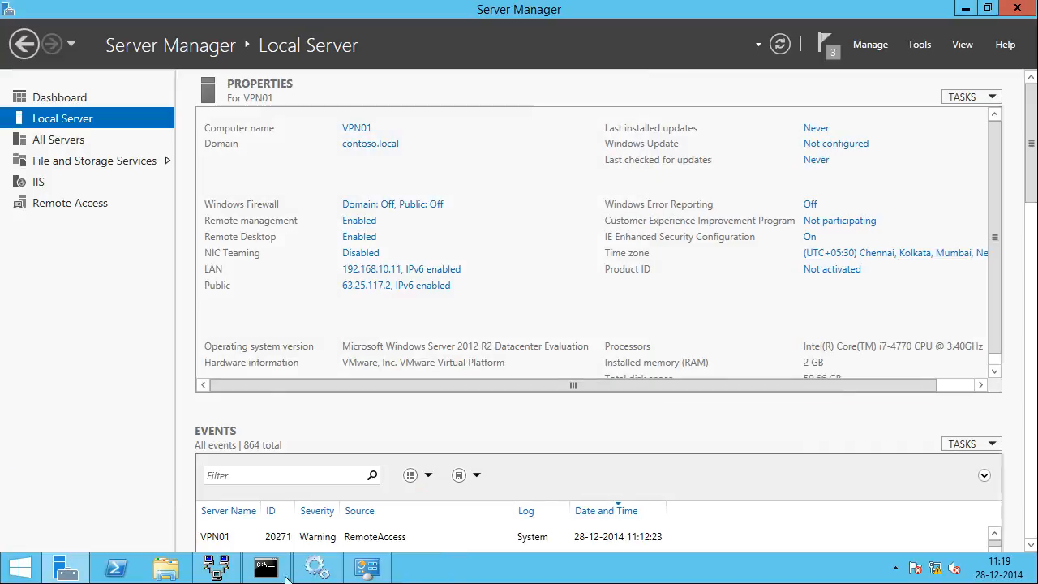
pyautogui.click(219, 568)
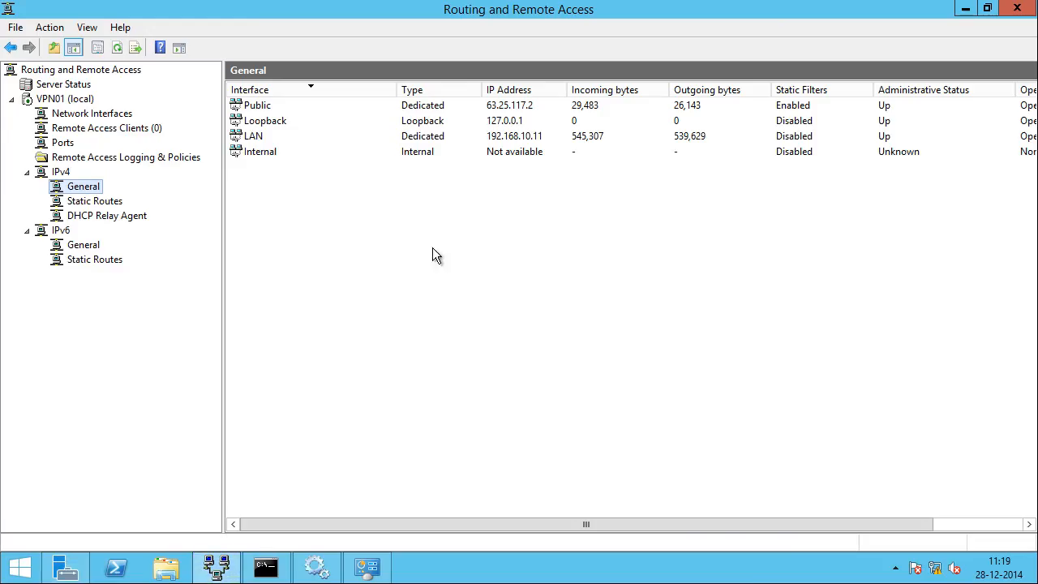
pyautogui.click(102, 130)
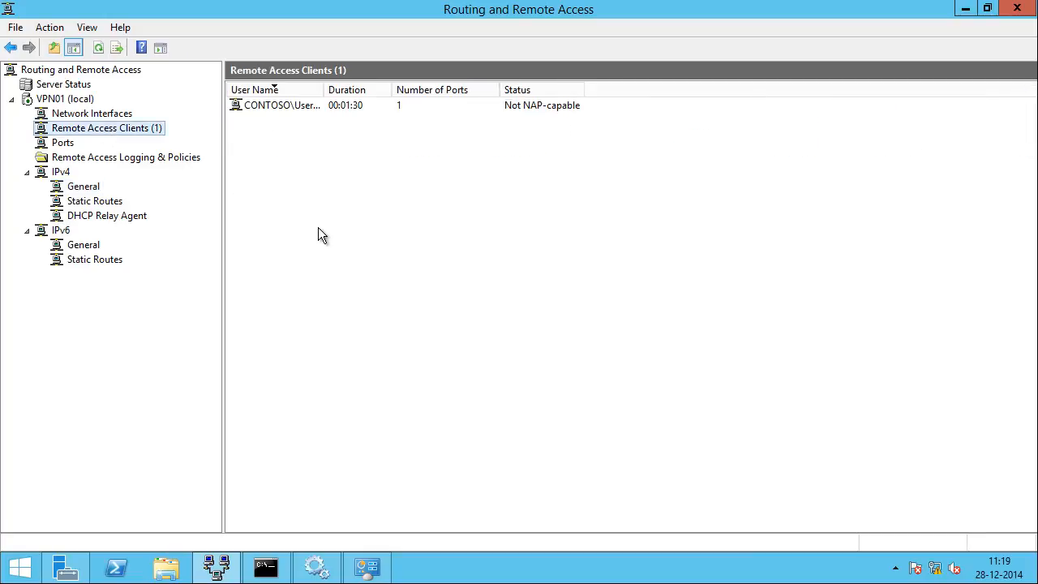
pyautogui.doubleClick(324, 89)
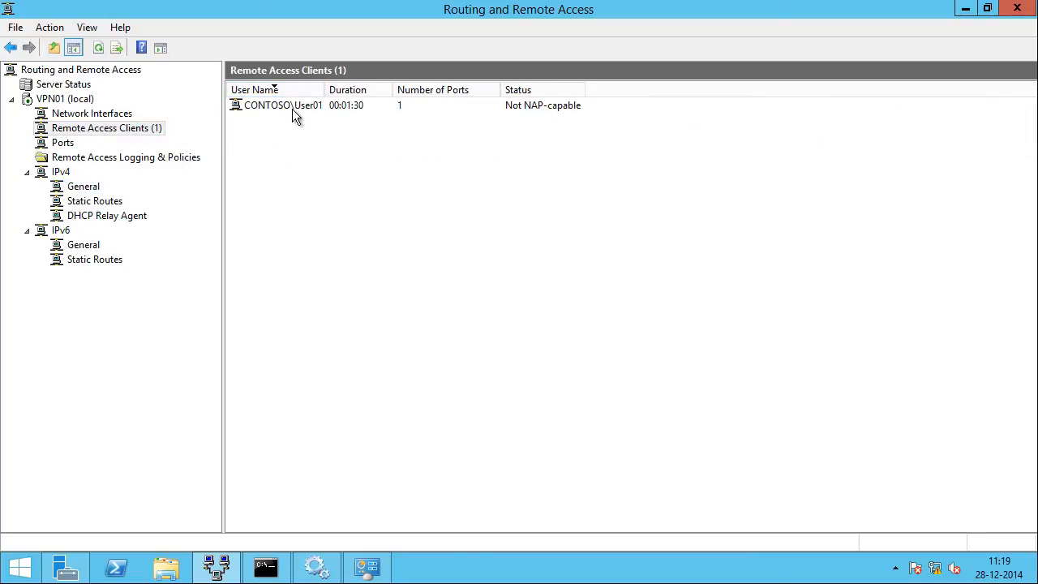
pyautogui.click(287, 107)
pyautogui.doubleClick(286, 107)
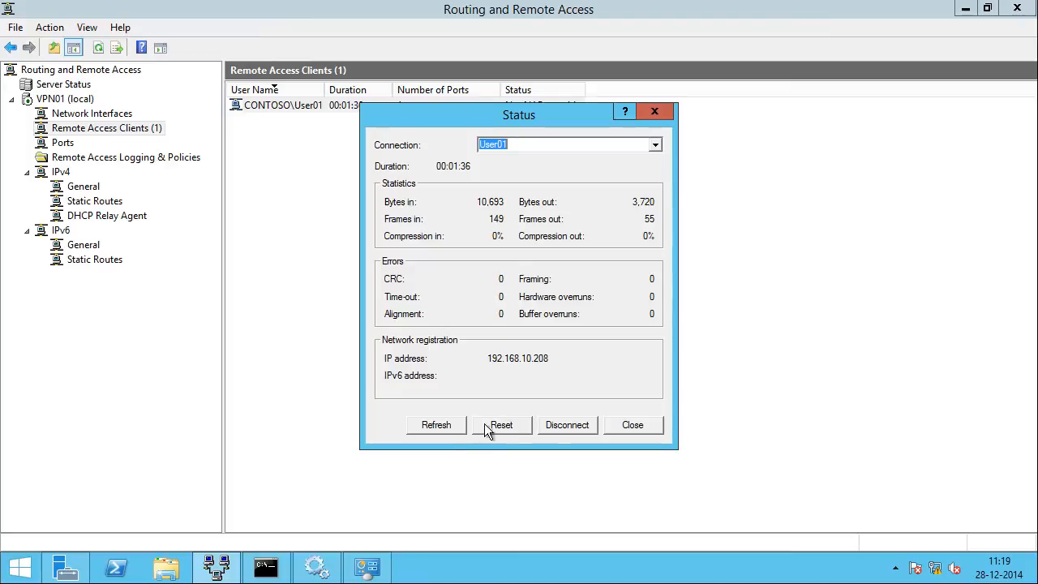
pyautogui.click(633, 425)
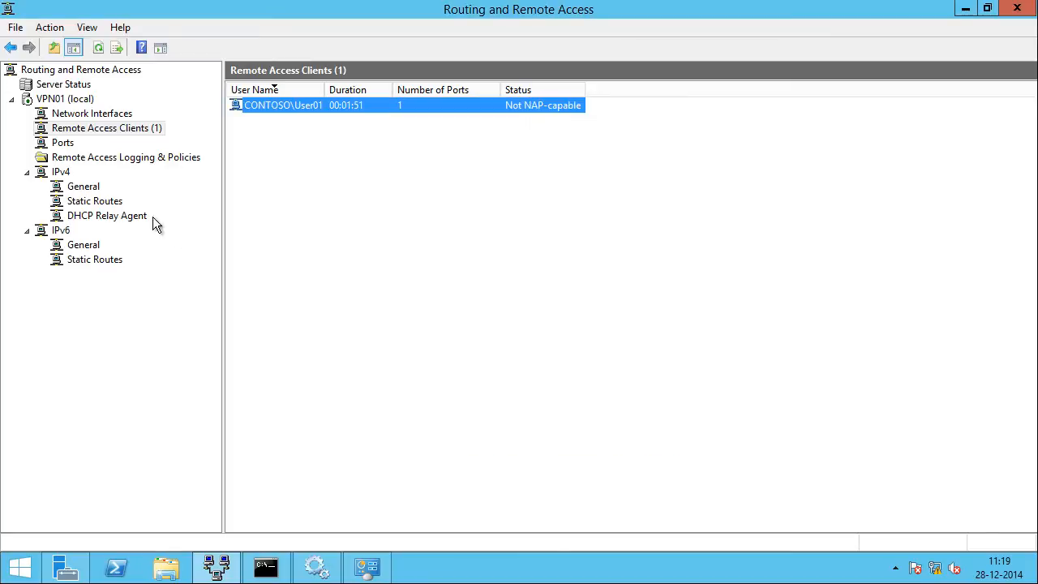
# Step: View the server's ports and open the status of the active WAN Miniport (PPTP) (VPN3-9)
pyautogui.click(64, 144)
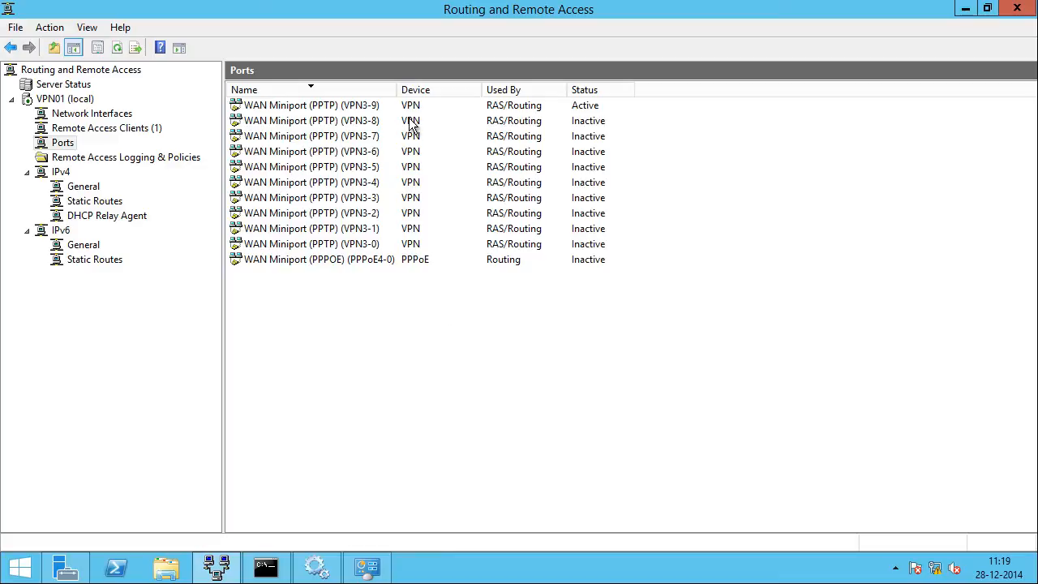
pyautogui.click(358, 106)
pyautogui.doubleClick(392, 109)
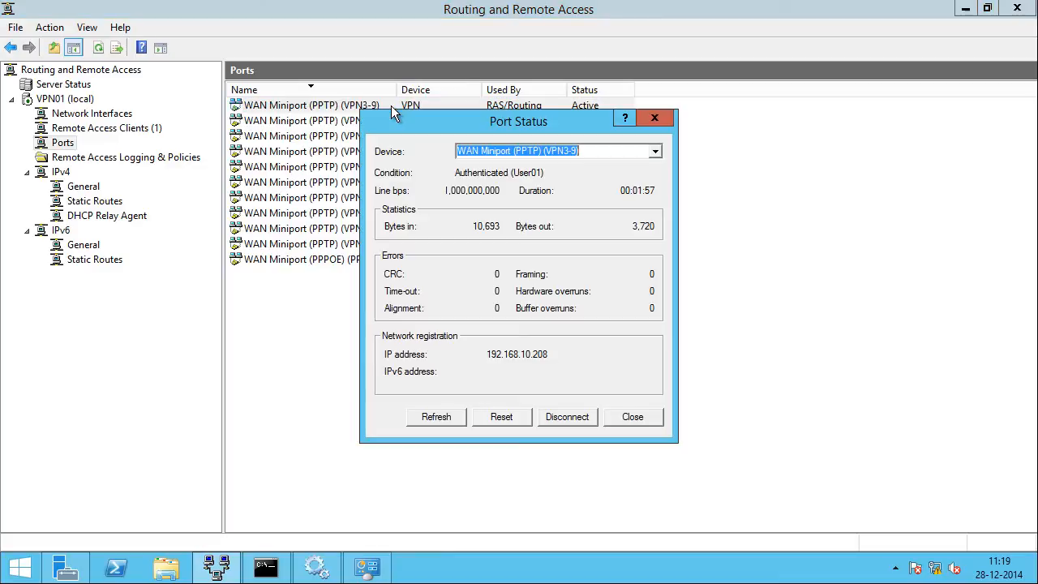